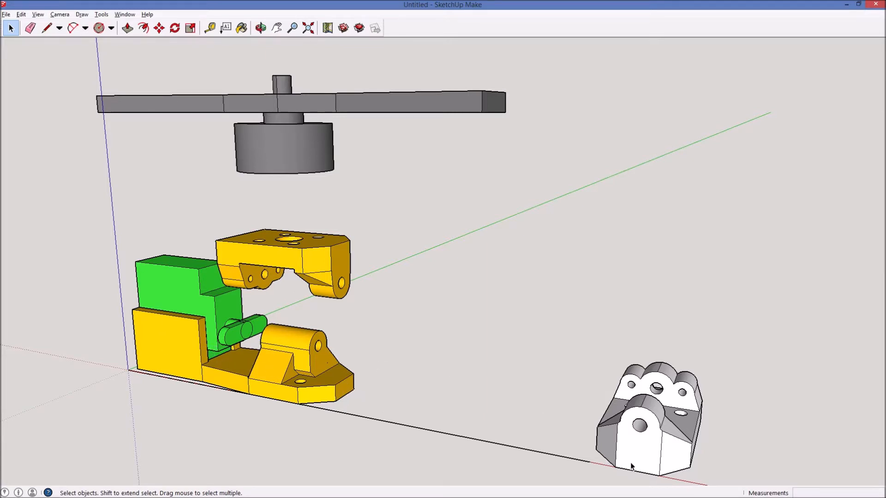
Draw a reference line about 34 mm long on the red axis, continuing the existing line past the white mount.
scroll(633, 462, down, 3)
middle_drag(633, 463, 572, 404)
click(447, 393)
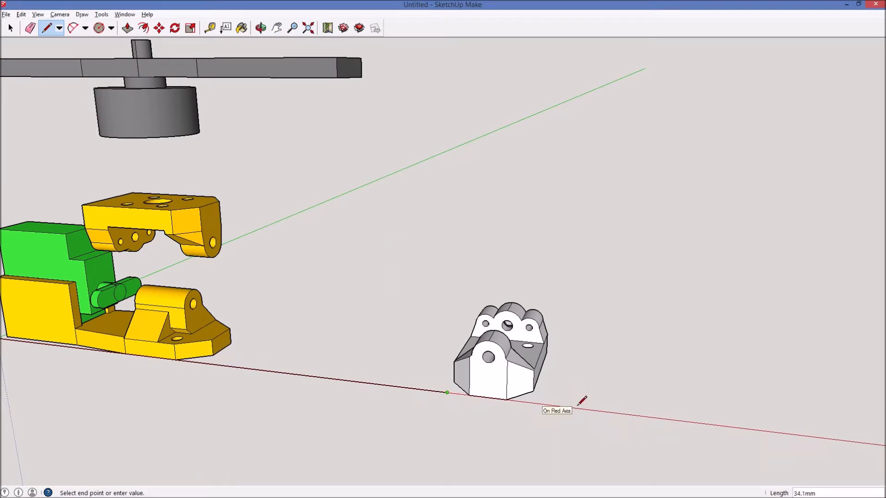
key(Return)
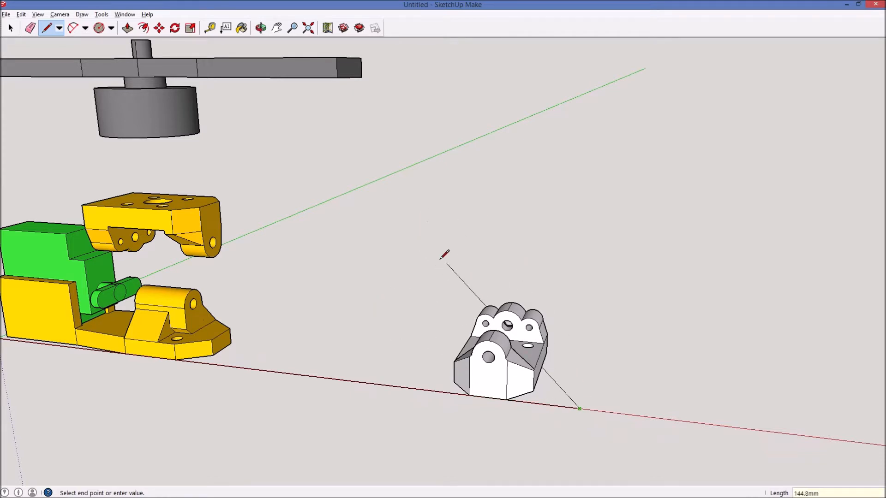
Measure the overall length and the widest part of the yellow base from its underside with temporary lines.
key(o)
drag(385, 350, 418, 232)
shift+drag(345, 94, 450, 240)
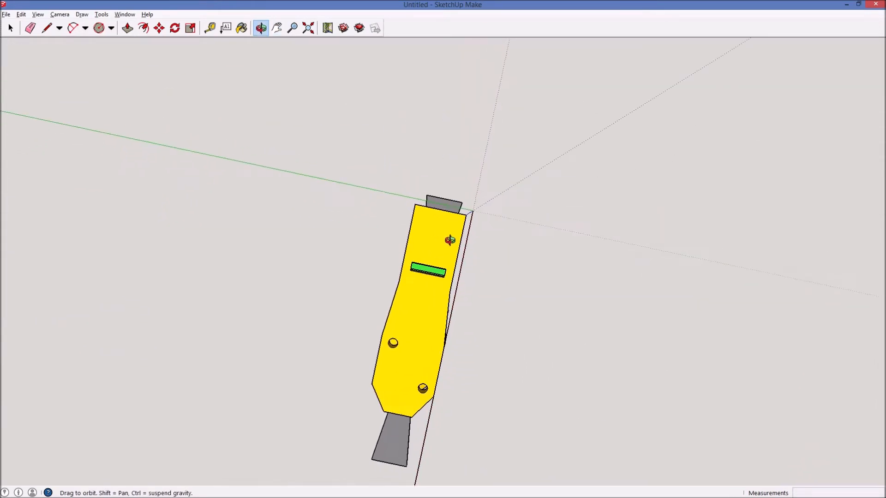
drag(576, 241, 665, 196)
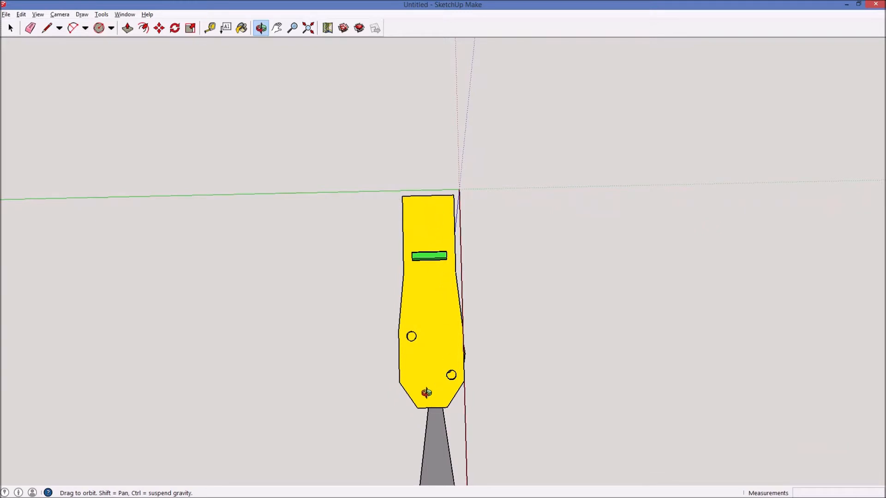
drag(423, 369, 456, 392)
drag(505, 363, 429, 371)
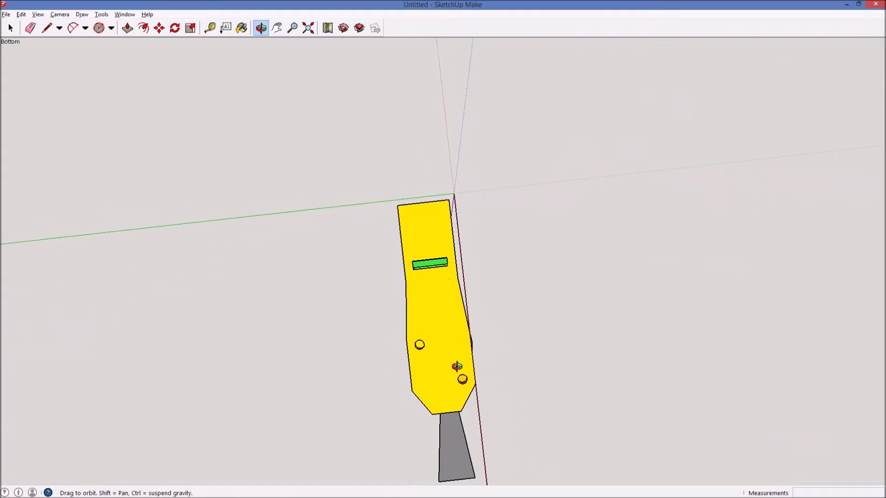
drag(454, 391, 405, 332)
middle_drag(405, 332, 411, 332)
key(Escape)
click(428, 400)
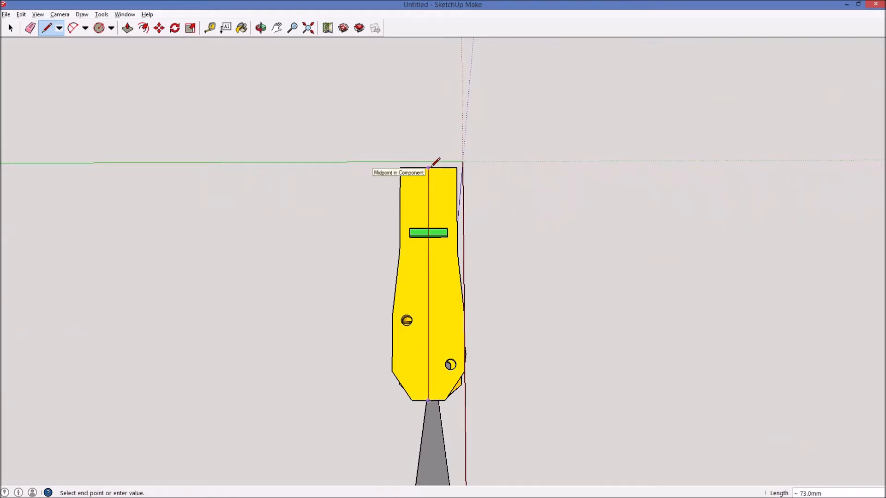
key(Escape)
click(392, 342)
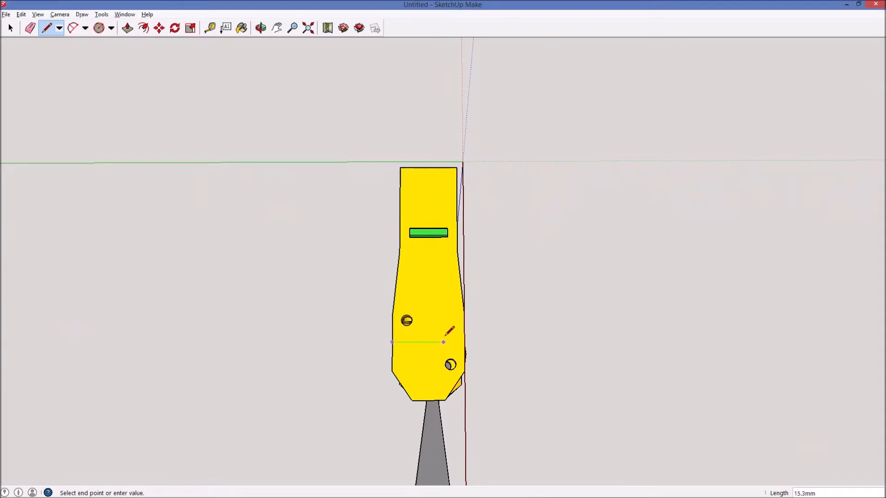
key(Escape)
Try to draw a 72 by 22 mm rectangle from the end of the reference line, and undo it.
middle_drag(460, 334, 613, 401)
scroll(599, 397, up, 2)
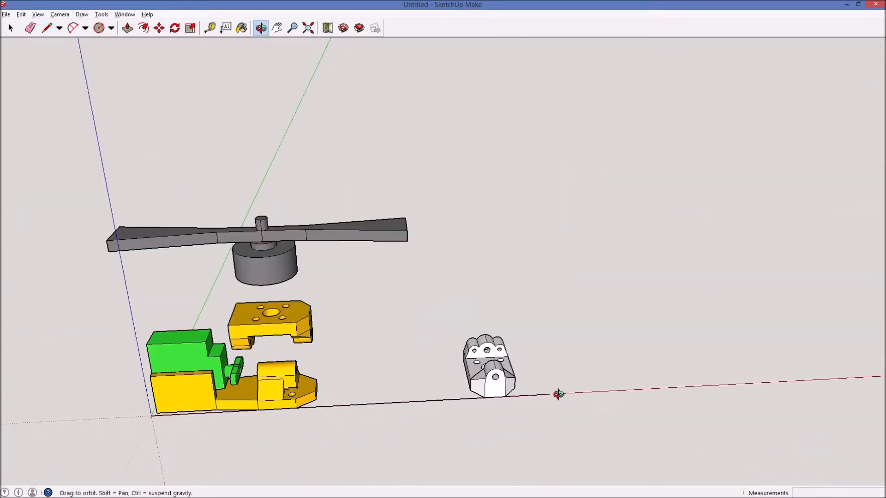
scroll(589, 370, up, 3)
middle_drag(557, 392, 493, 417)
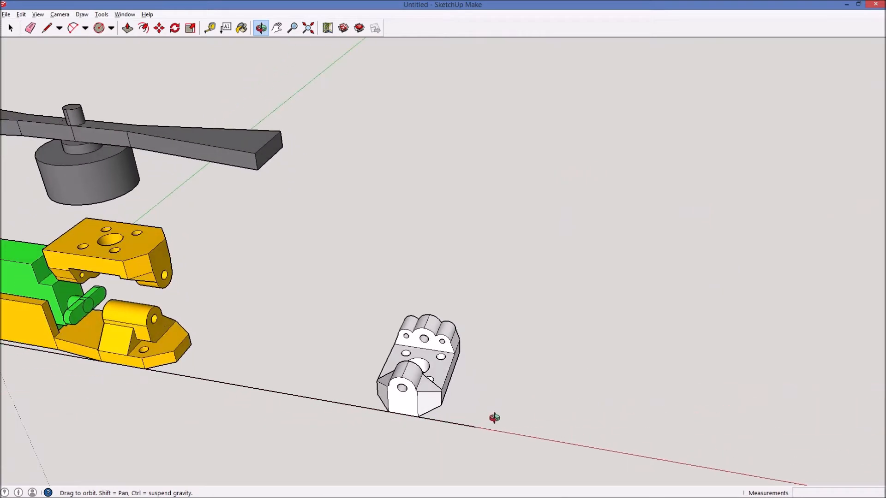
key(r)
click(475, 427)
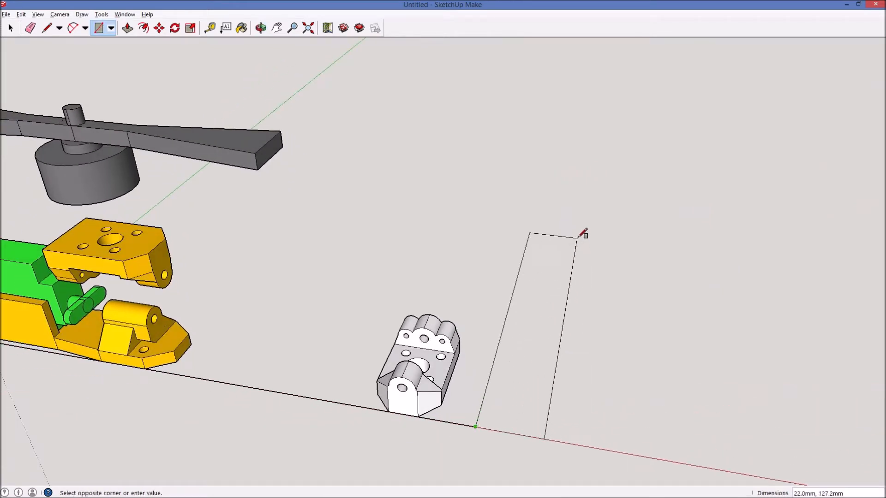
text(72)
key(Return)
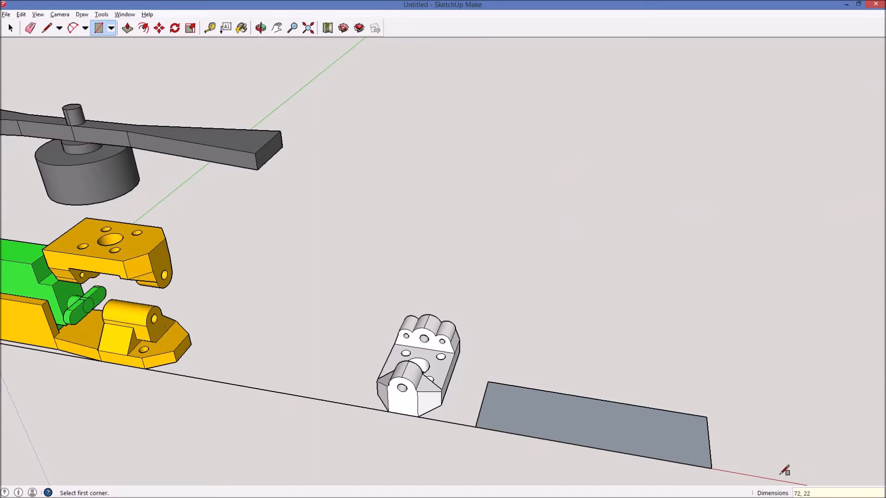
key(ctrl+z)
Draw a 22 by 72 mm rectangle on the ground from the end of the reference line, its short side on the red axis.
click(475, 426)
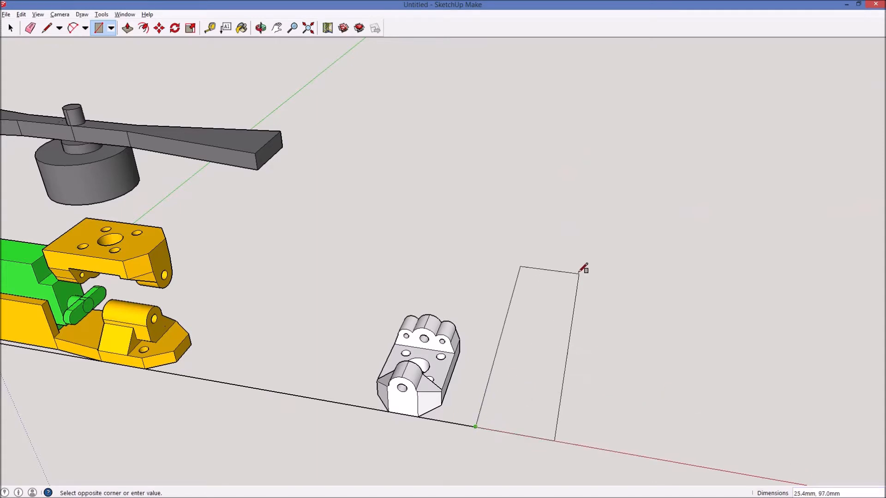
text(22, 72)
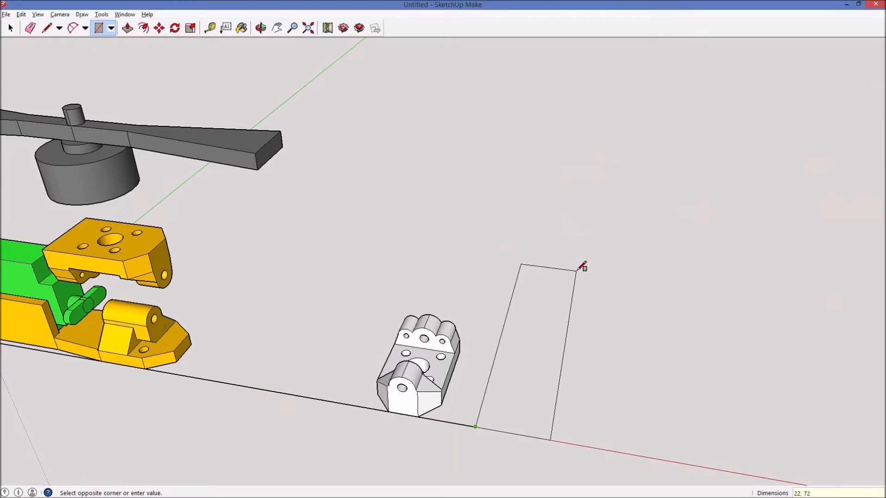
key(Return)
Check the height of the yellow base's front end with a temporary line and examine its underside.
mouse_move(577, 263)
middle_down()
mouse_move(585, 356)
mouse_move(661, 263)
mouse_move(545, 148)
mouse_move(588, 96)
mouse_move(637, 334)
mouse_move(530, 322)
mouse_move(422, 334)
mouse_move(240, 316)
mouse_move(211, 227)
mouse_move(254, 292)
mouse_move(302, 283)
middle_up()
click(276, 257)
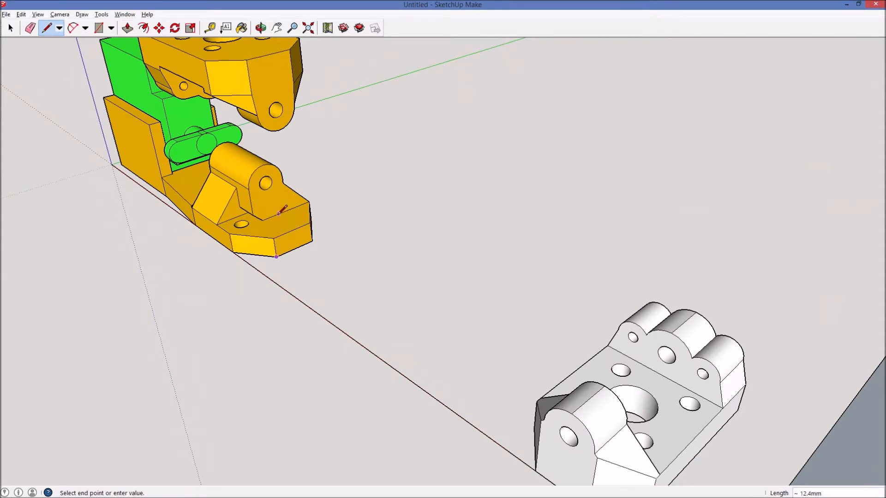
key(Escape)
middle_drag(279, 232, 388, 268)
scroll(355, 325, up, 3)
middle_drag(361, 327, 360, 408)
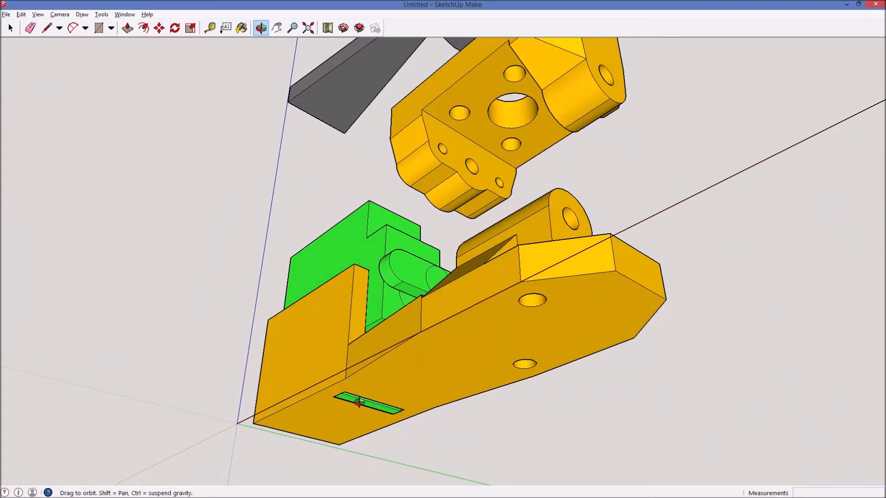
middle_drag(369, 408, 566, 389)
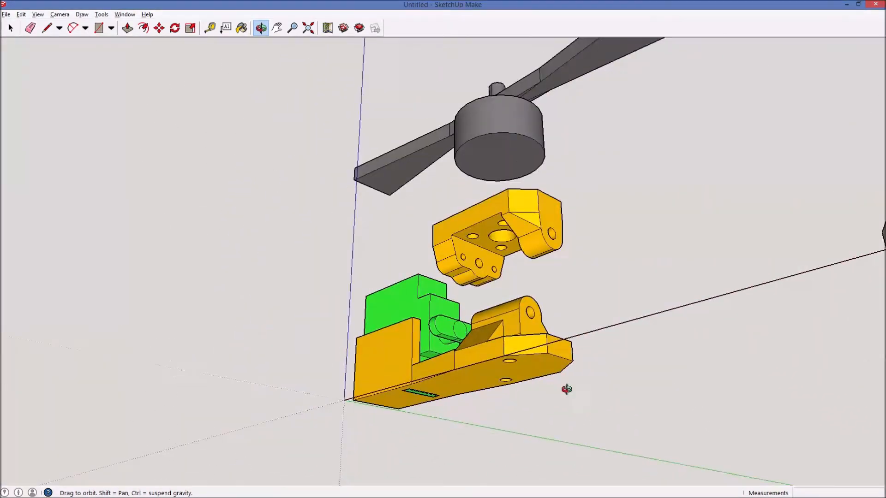
Erase the reference line running along the red axis.
drag(479, 282, 392, 444)
mouse_move(580, 359)
mouse_down()
mouse_move(458, 474)
mouse_move(495, 410)
mouse_up()
key(e)
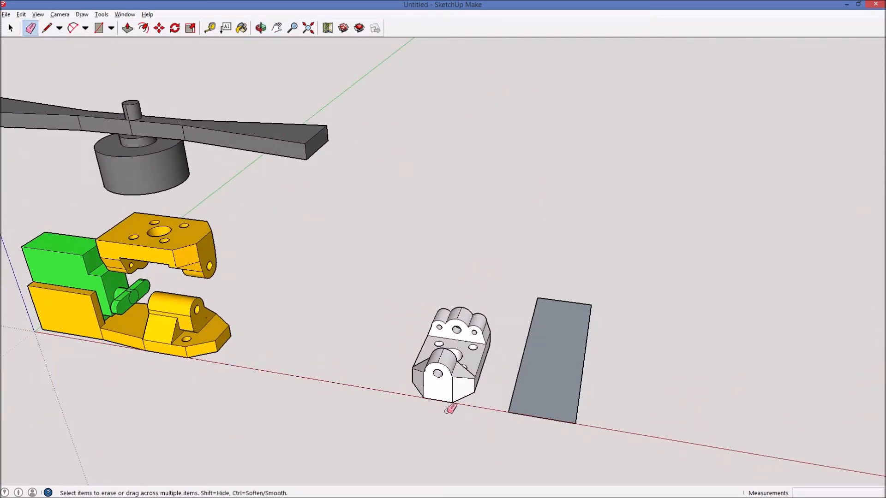
Push/pull the new rectangle upward by 5.5 mm.
key(p)
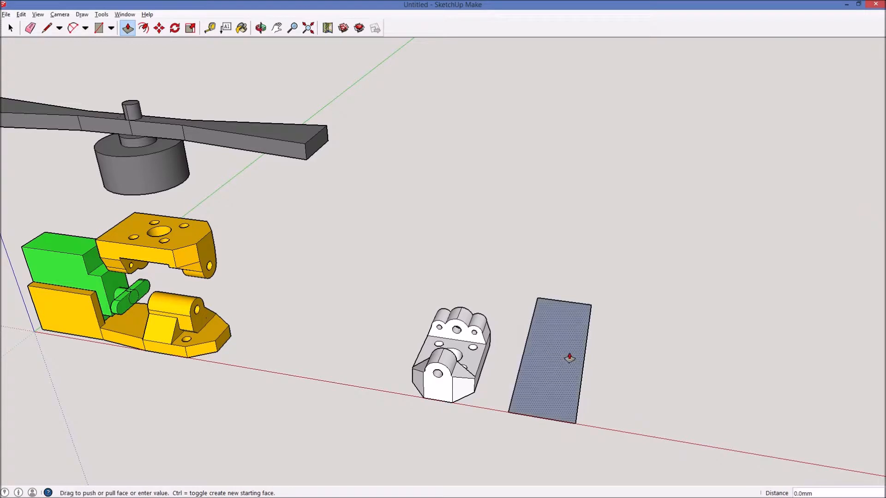
drag(569, 358, 580, 321)
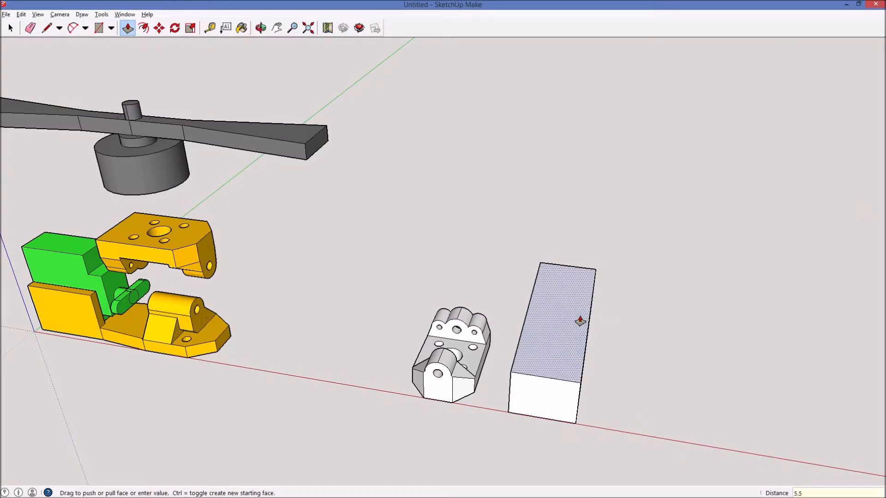
Examine the hinge block on the yellow base and the upper yellow motor mount from several angles.
key(o)
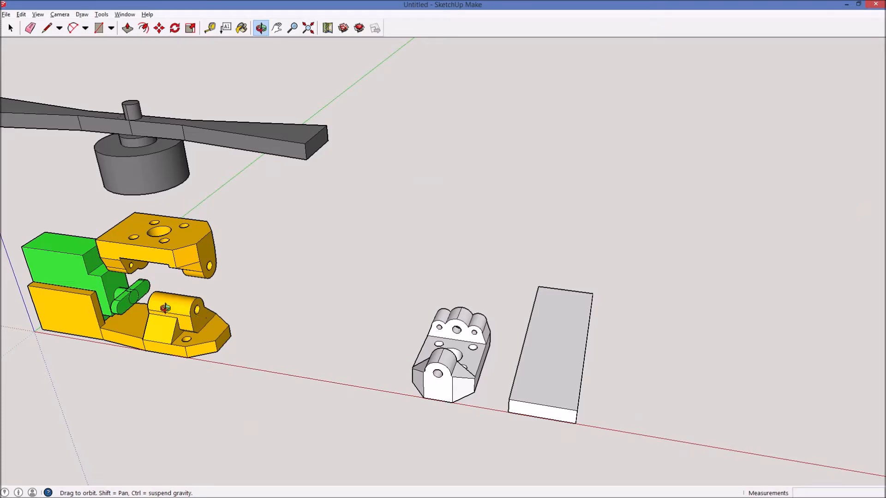
drag(137, 318, 231, 320)
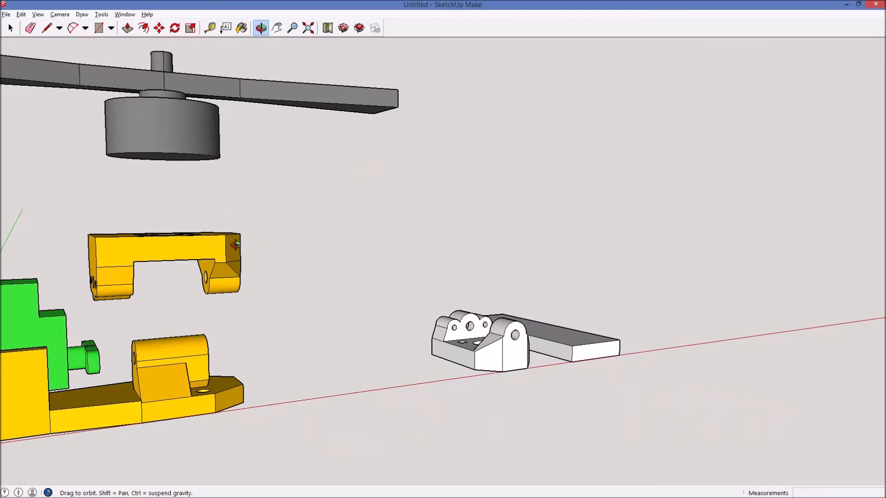
drag(235, 252, 201, 367)
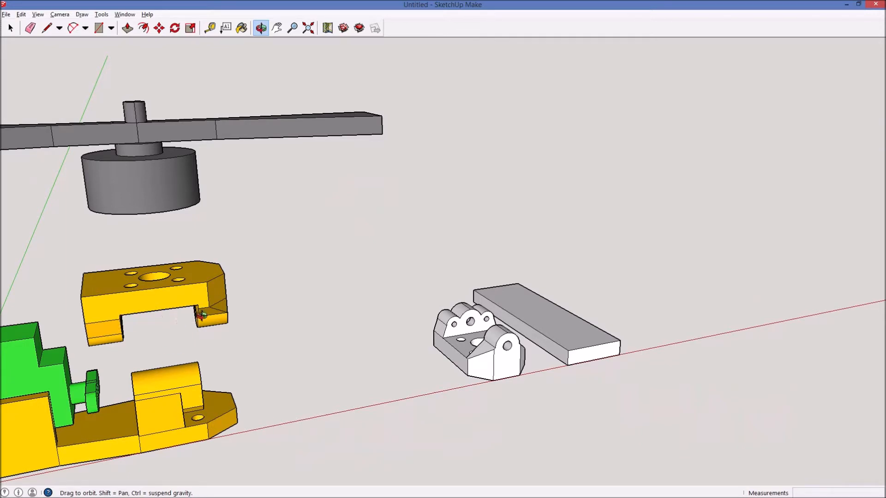
drag(192, 388, 167, 325)
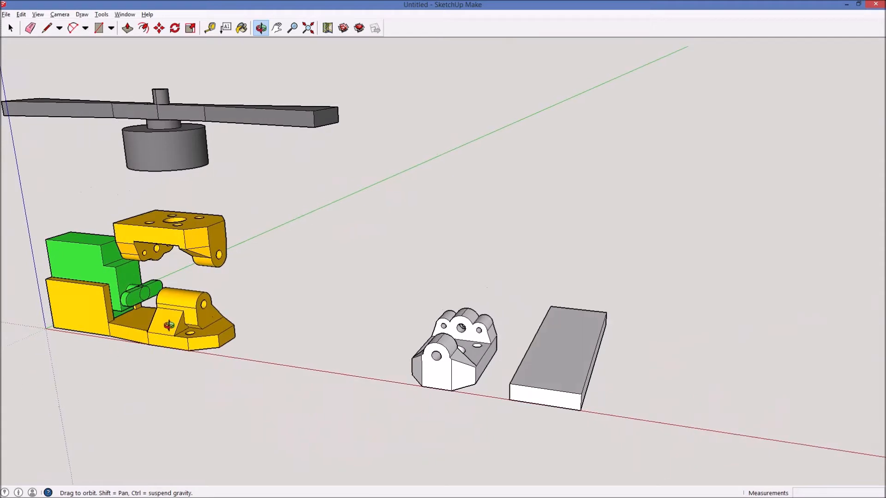
drag(184, 313, 220, 256)
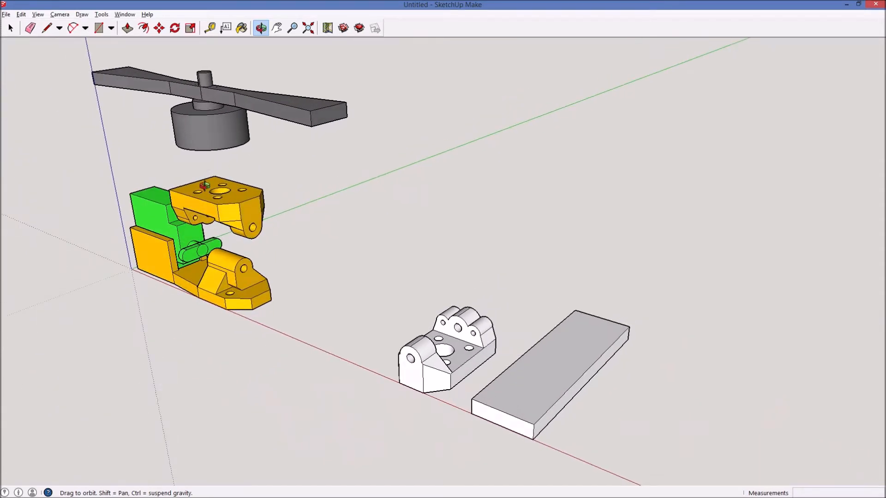
drag(389, 317, 607, 401)
key(q)
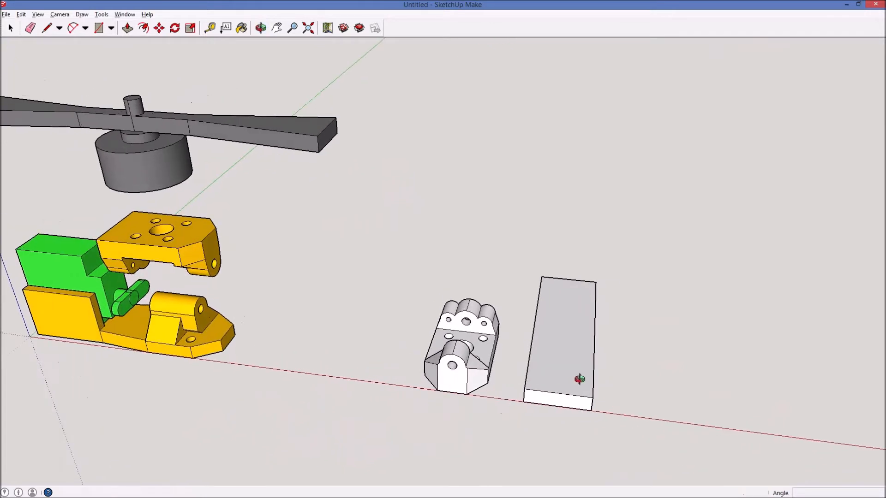
Try to draw a 35 mm line from the midpoint of the plate's front top edge, and undo it.
key(l)
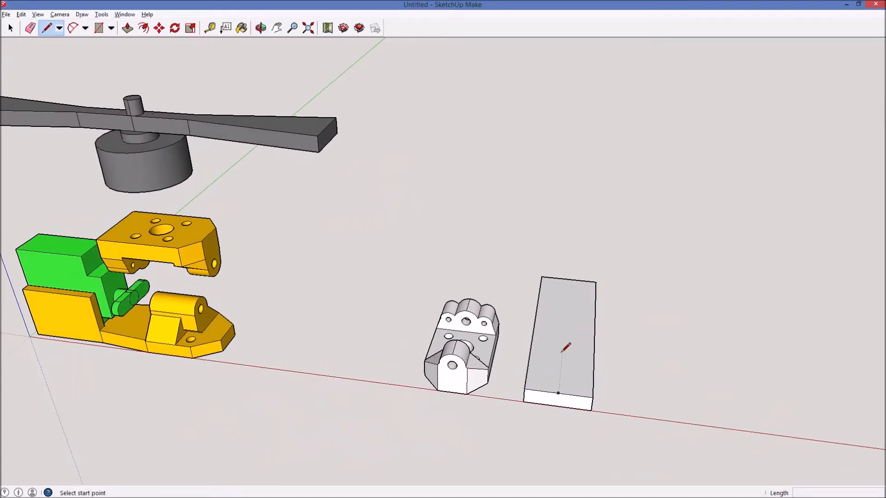
click(558, 393)
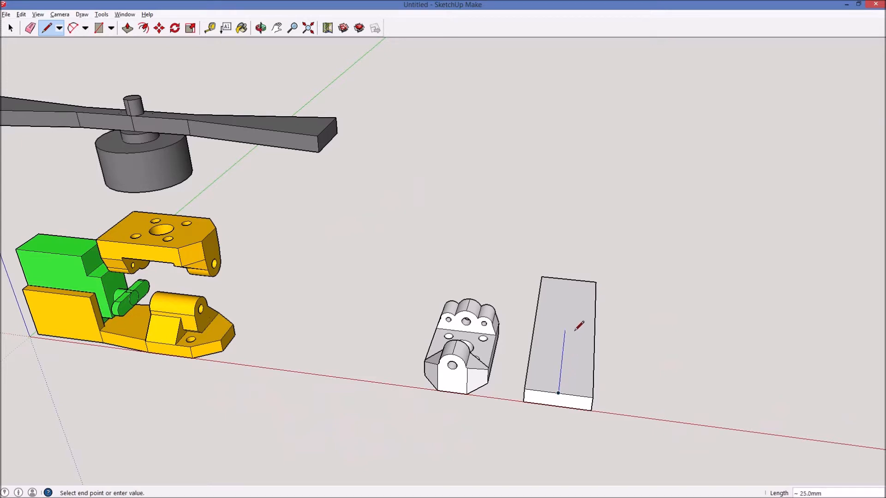
text(35)
key(Return)
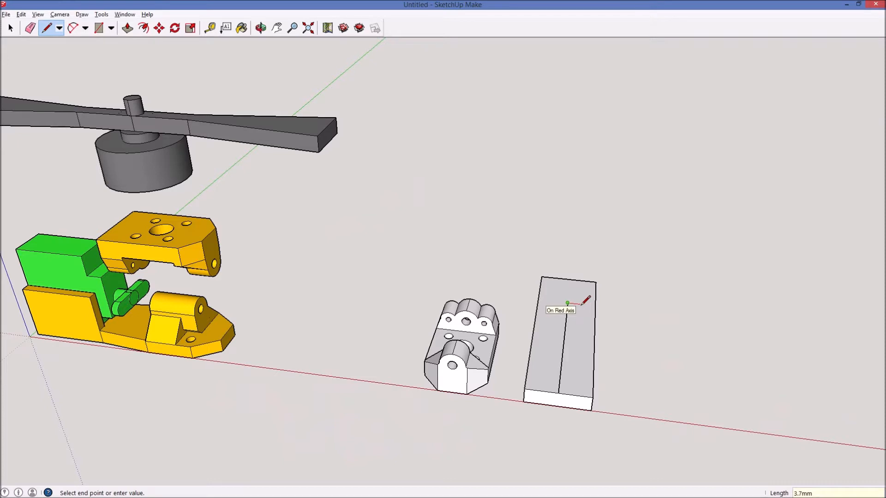
key(Escape)
key(ctrl+z)
Draw a 35 mm centre line on the plate's top face from the front edge midpoint, with cross lines from its end to both long edges.
click(559, 392)
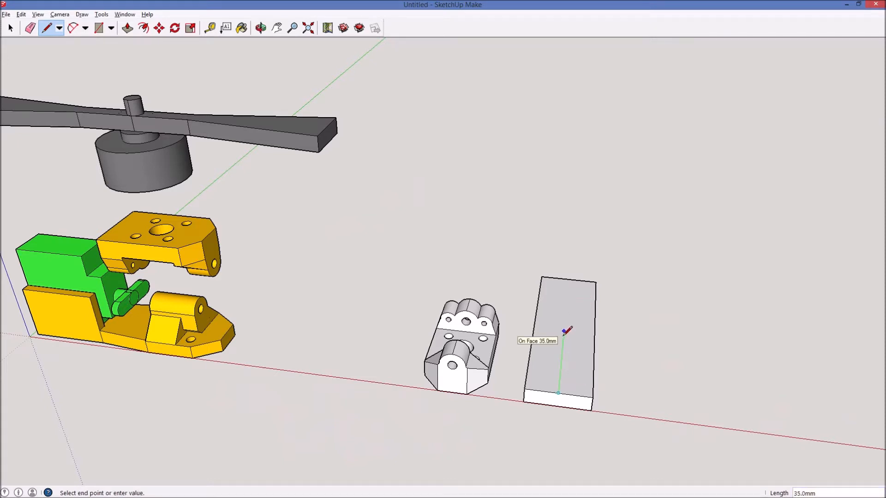
text(35)
key(Return)
click(594, 333)
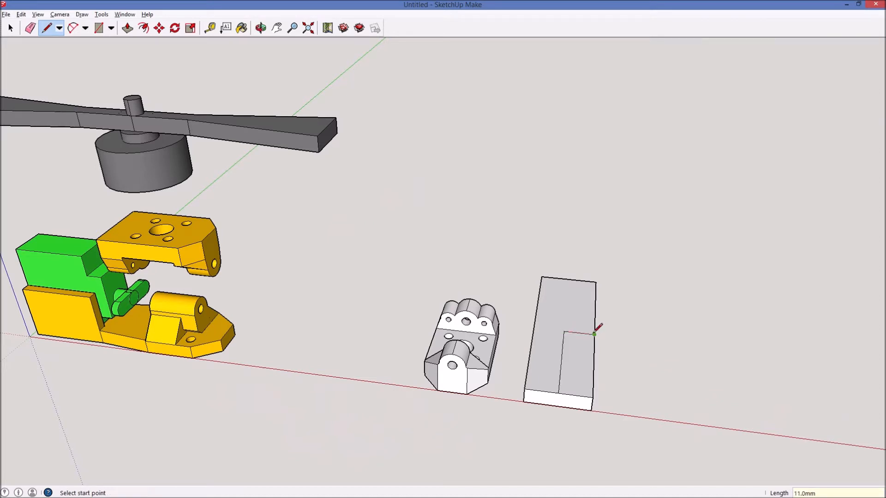
click(564, 331)
Examine the plate alongside the yellow base and the mounts from below and from the side.
key(o)
drag(559, 330, 524, 390)
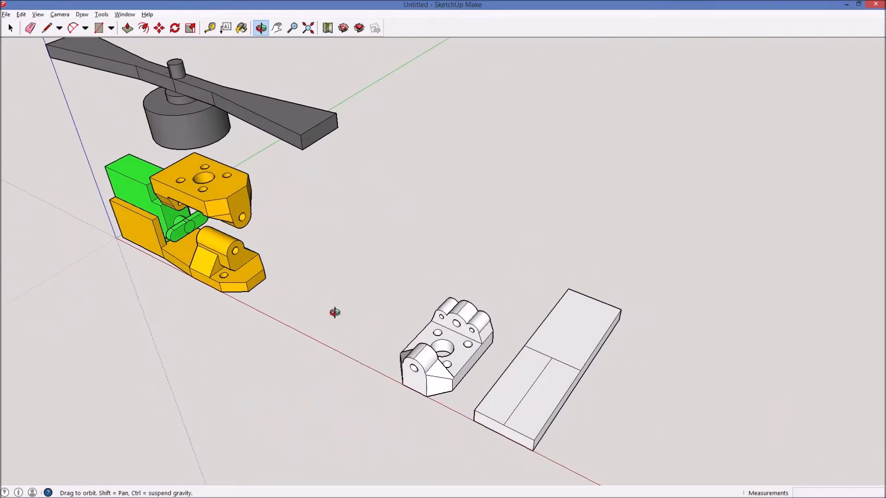
drag(395, 366, 321, 459)
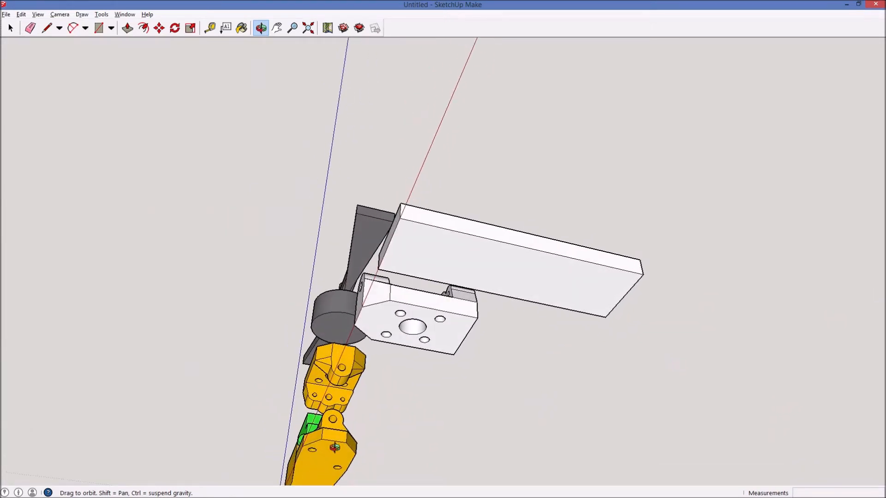
drag(300, 378, 304, 438)
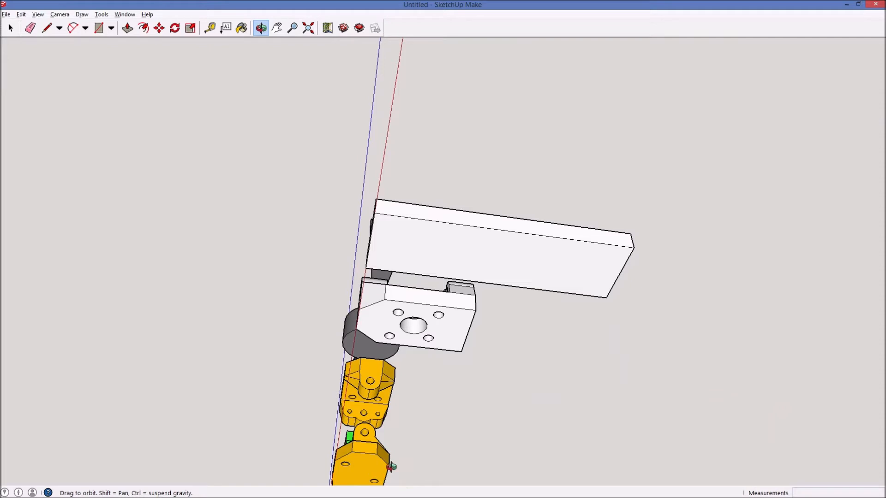
drag(393, 468, 498, 480)
drag(399, 297, 519, 468)
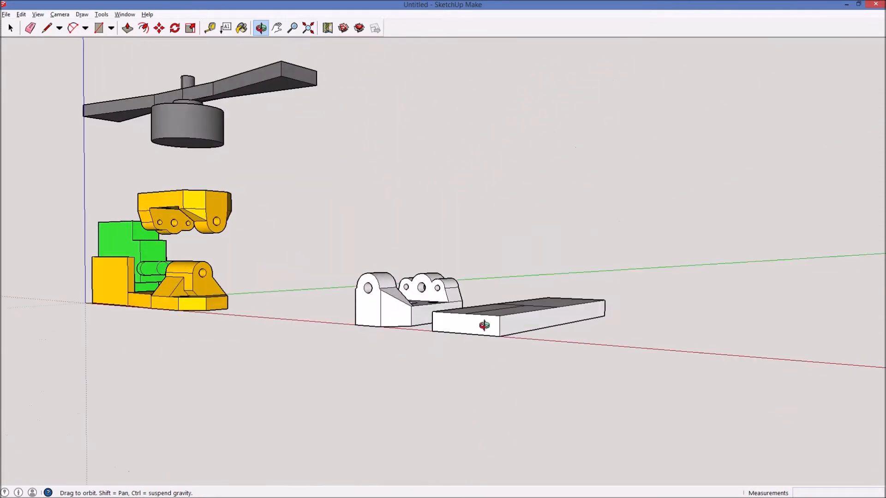
drag(478, 360, 237, 185)
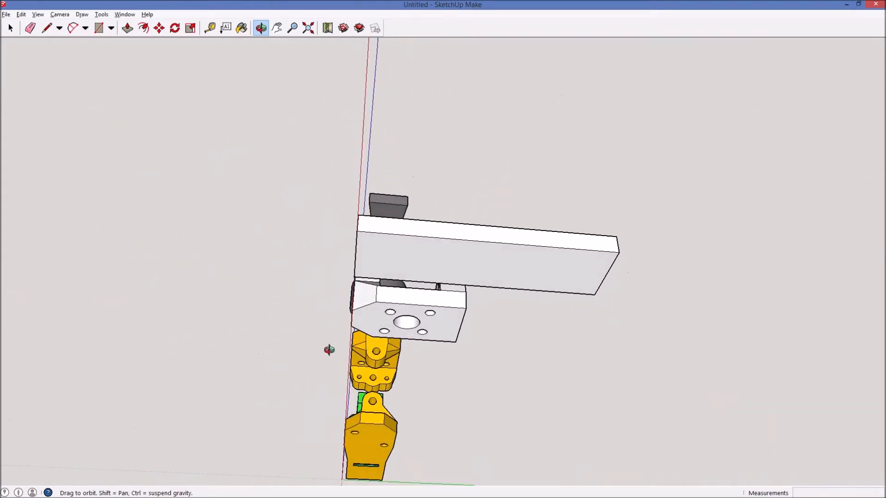
Place an angled protractor guide on the plate's top face through the midpoint of the centre line.
drag(369, 431, 353, 396)
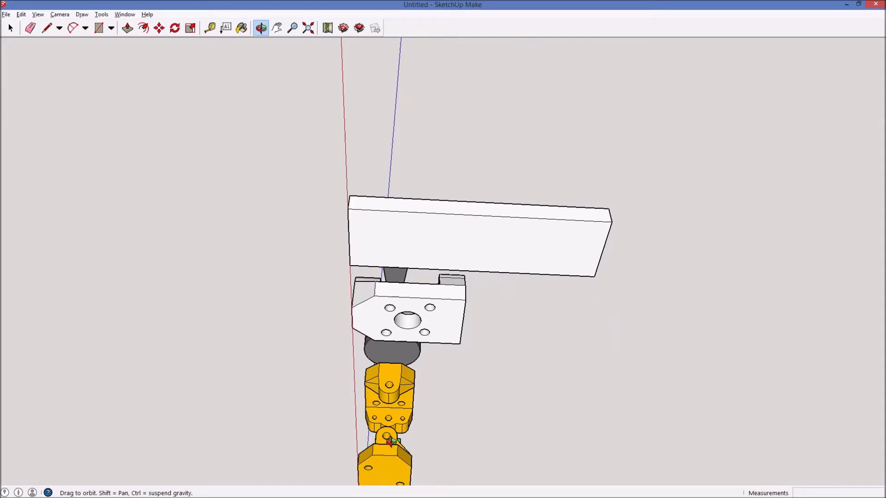
drag(378, 428, 402, 213)
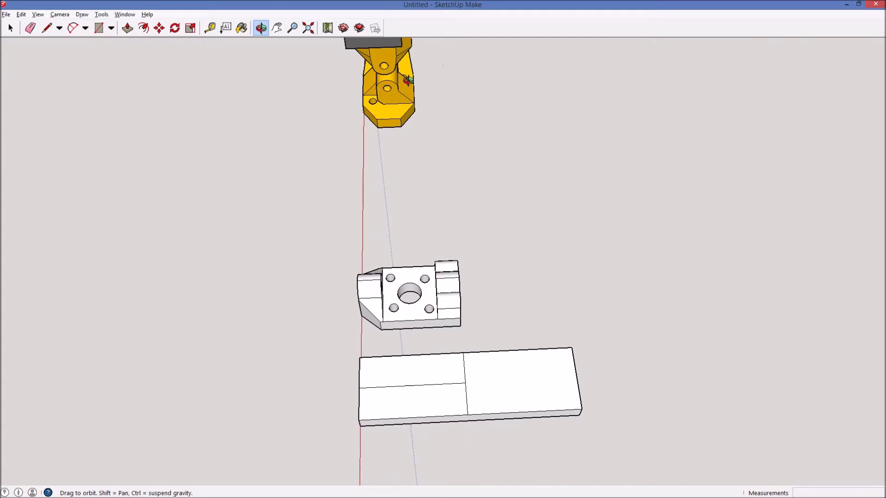
drag(396, 88, 593, 298)
key(Escape)
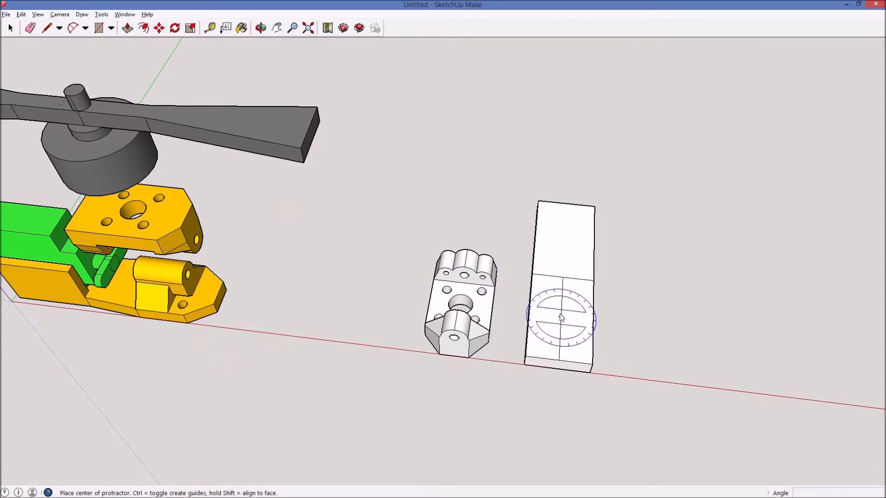
click(561, 317)
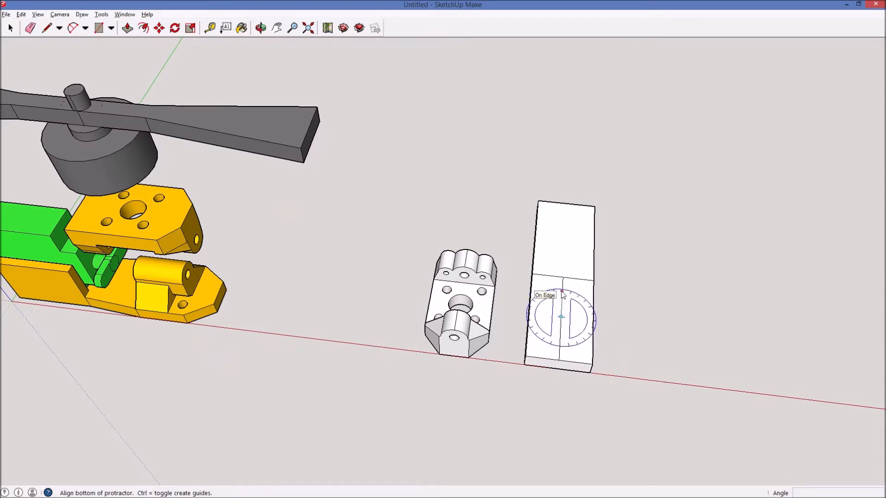
click(562, 291)
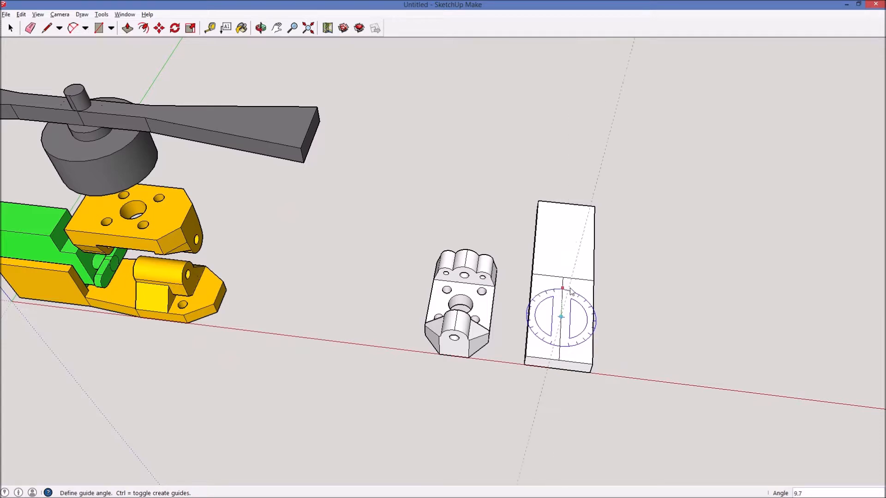
key(Return)
Draw a line along the angled guide in both directions from the midpoint of the centre line.
key(l)
scroll(632, 332, up, 3)
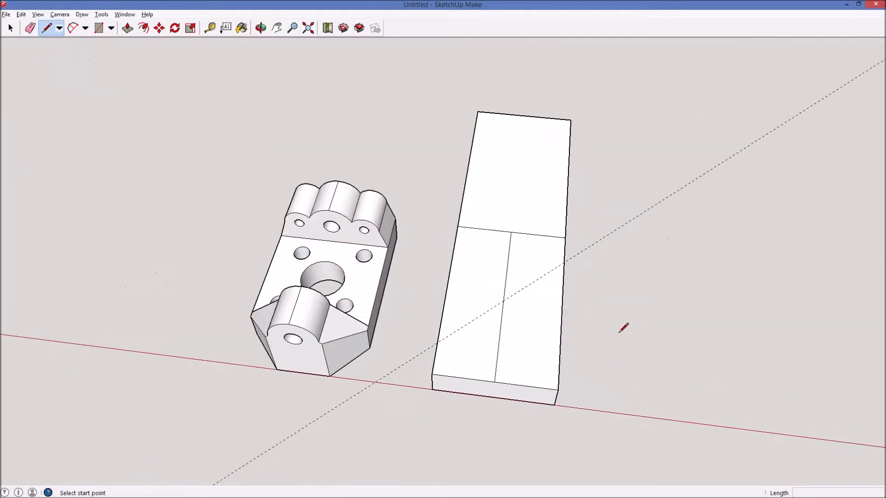
click(504, 300)
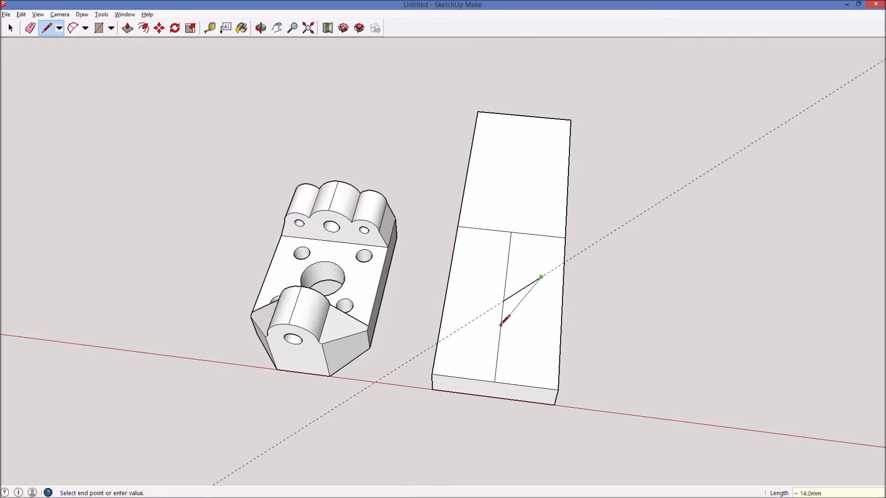
key(Escape)
click(503, 301)
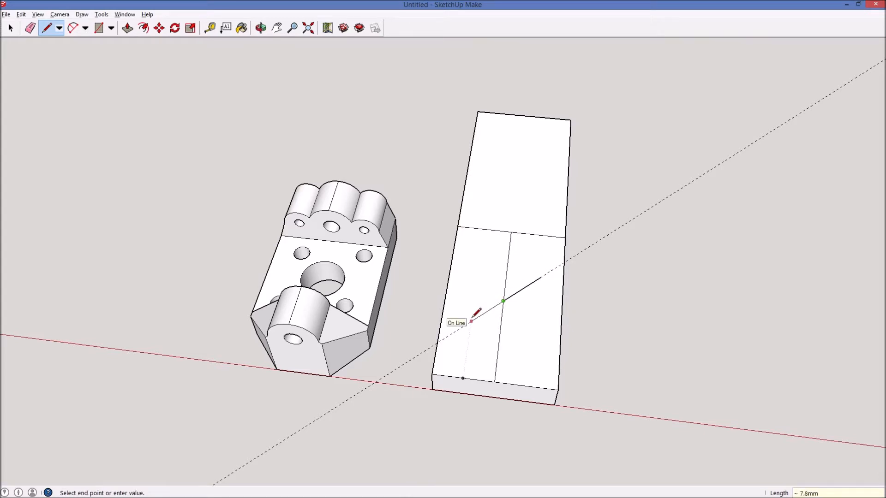
click(471, 321)
Draw a circle of 1.6 mm radius centred on each end of the angled line.
key(c)
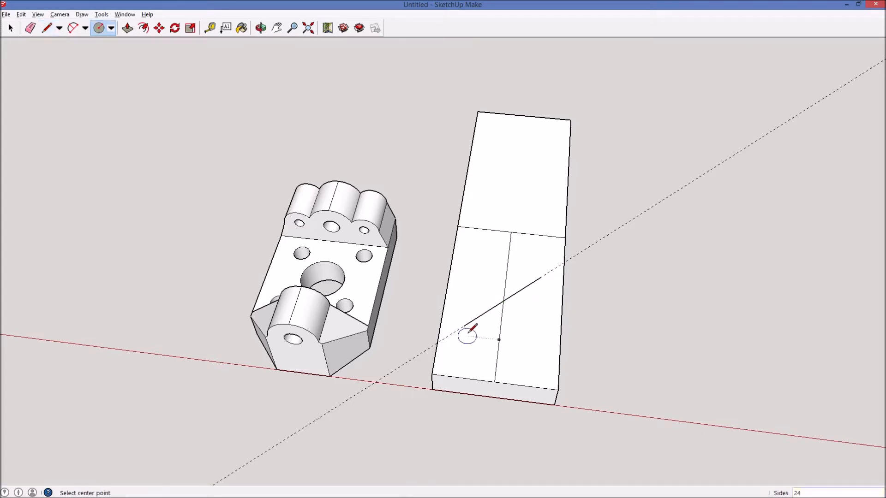
click(463, 325)
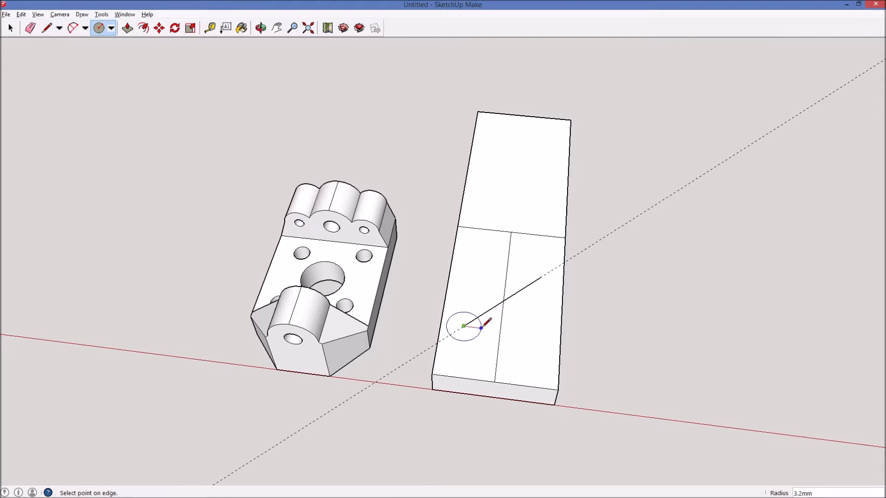
text(1.6)
key(Return)
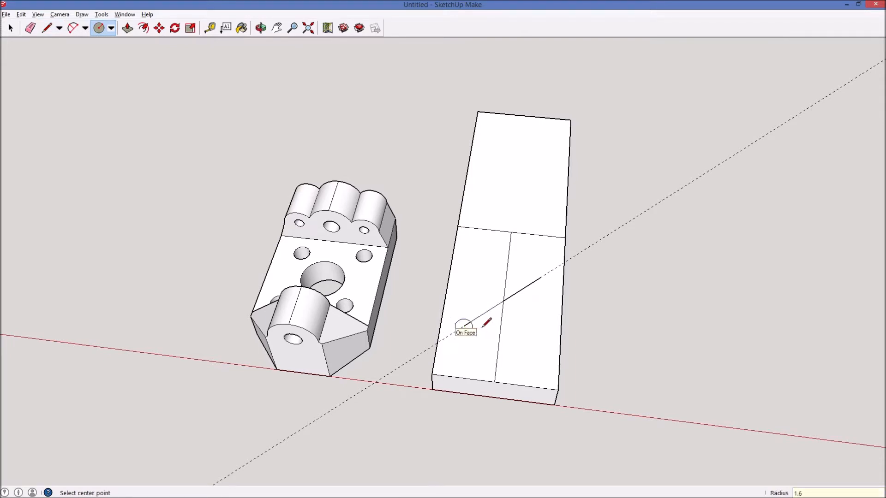
click(541, 277)
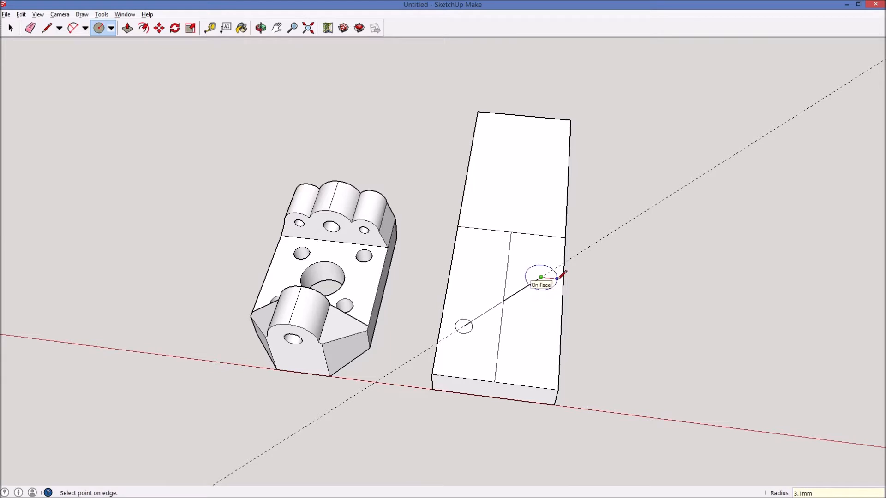
text(1.6)
key(Return)
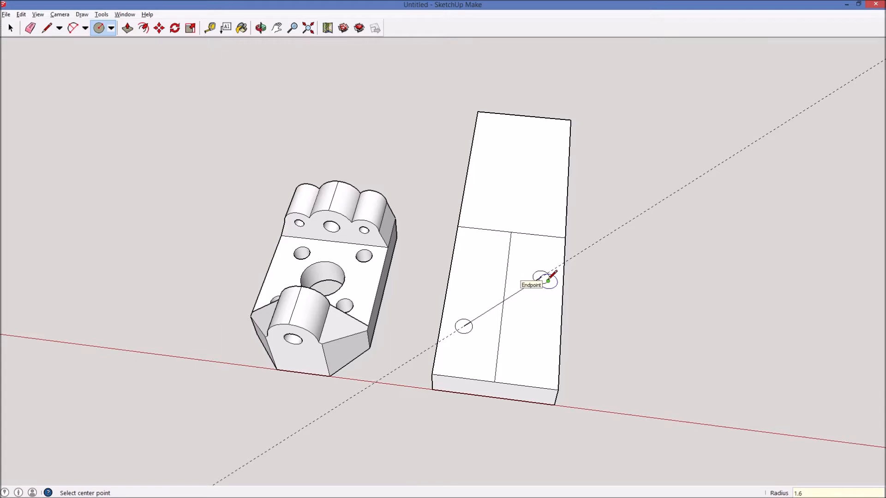
Erase the angled guide and the angled line joining the two circles.
key(e)
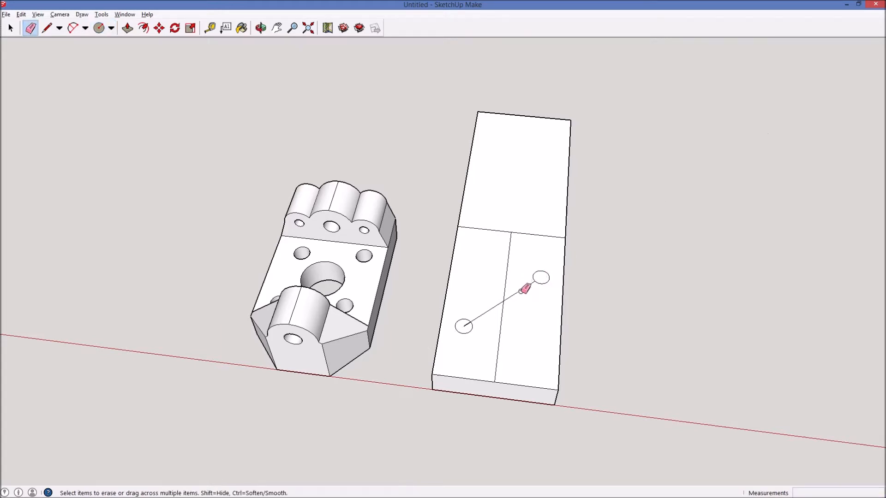
click(466, 324)
key(o)
Push both circles 5.5 mm down through the plate to make two through holes.
key(p)
drag(540, 278, 538, 288)
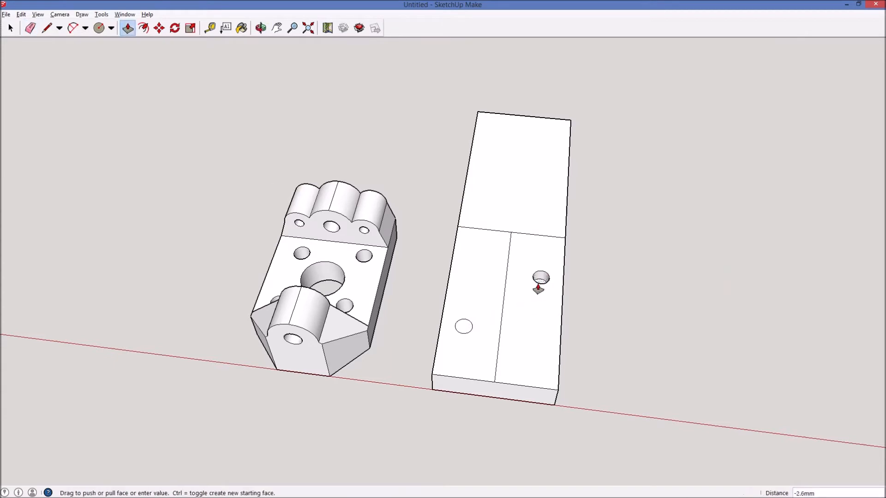
text(5.5)
key(Return)
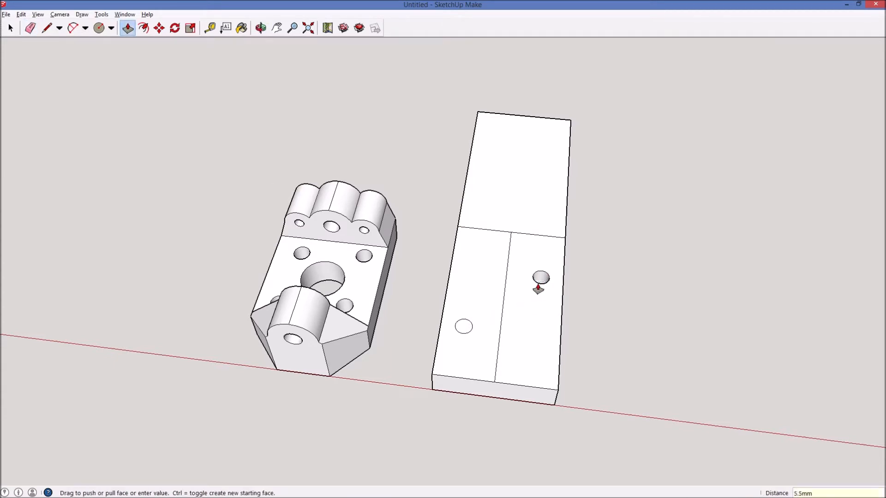
drag(461, 328, 203, 221)
key(Return)
Erase the centre line between the two holes on the front section of the plate.
key(o)
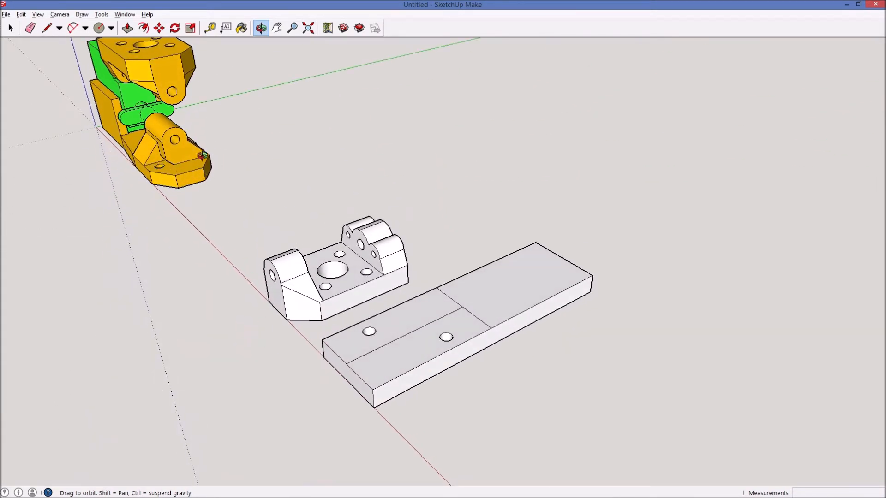
drag(199, 248, 478, 296)
middle_drag(478, 296, 427, 225)
drag(427, 225, 500, 301)
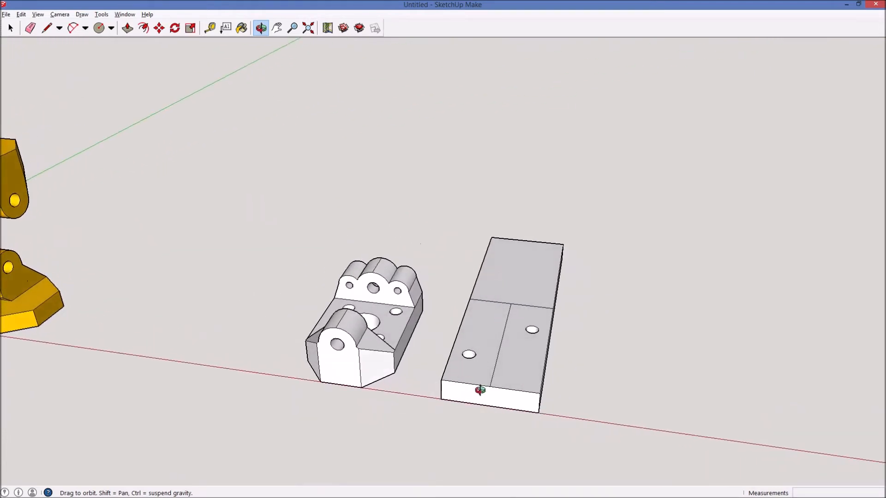
drag(376, 364, 344, 376)
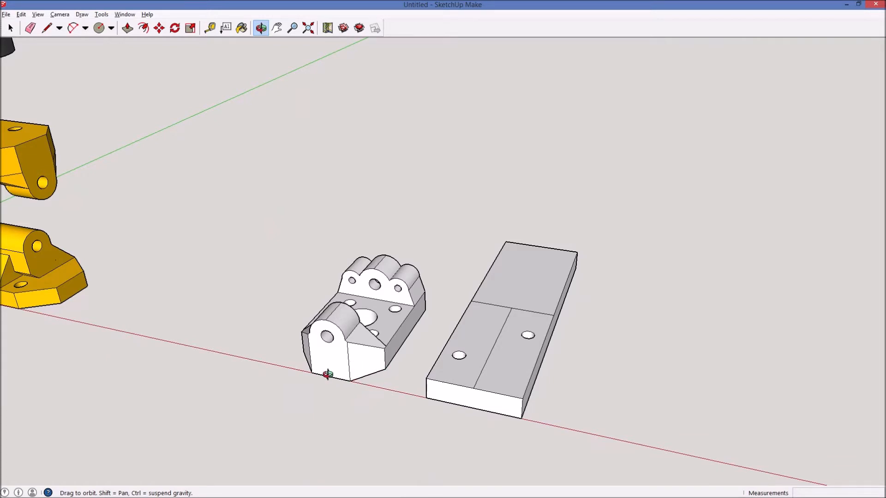
key(e)
key(p)
click(490, 352)
key(e)
key(p)
key(e)
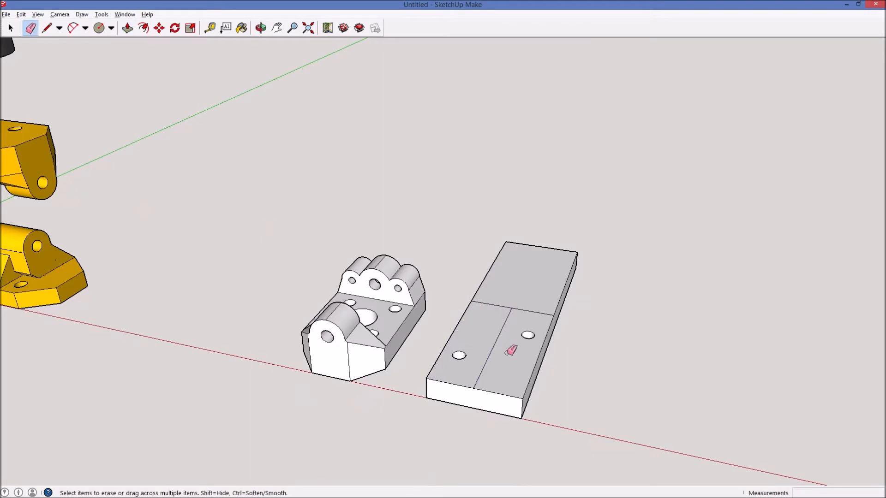
key(ctrl+z)
click(490, 352)
Draw a 7 mm line inward from the front edge midpoint, with 5 mm lines to each side closed back to the front edge.
key(l)
click(473, 388)
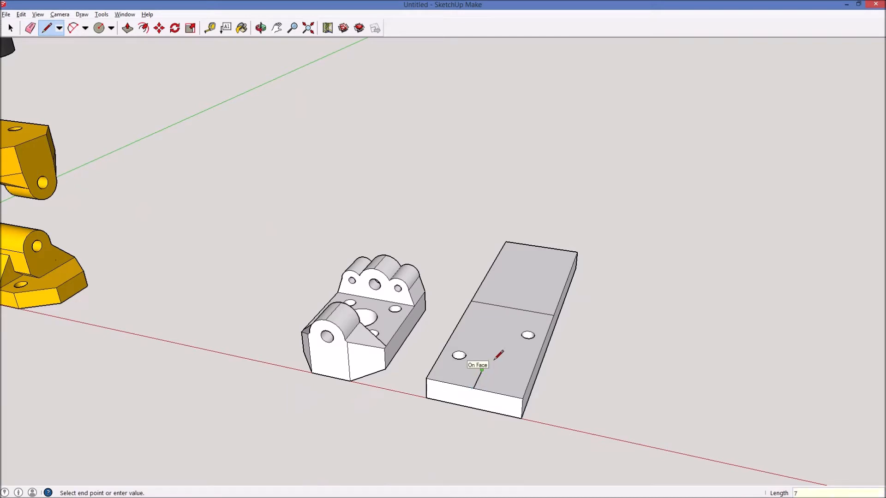
click(530, 379)
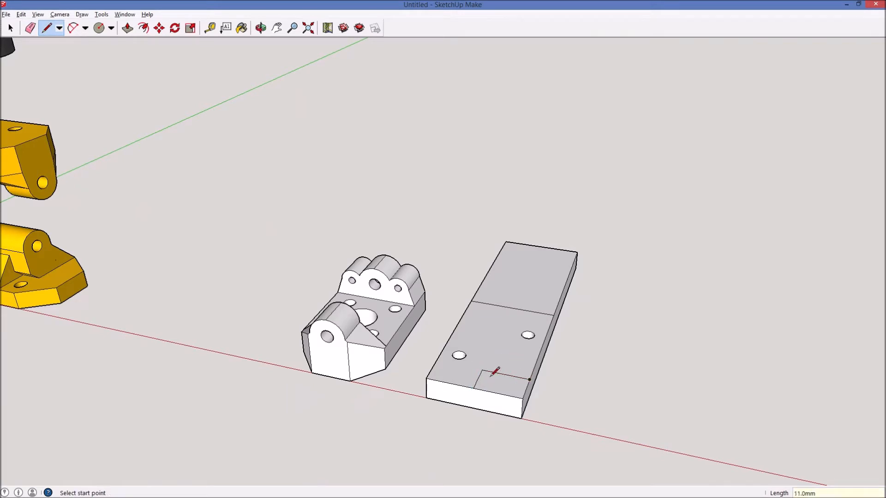
key(ctrl+z)
click(482, 370)
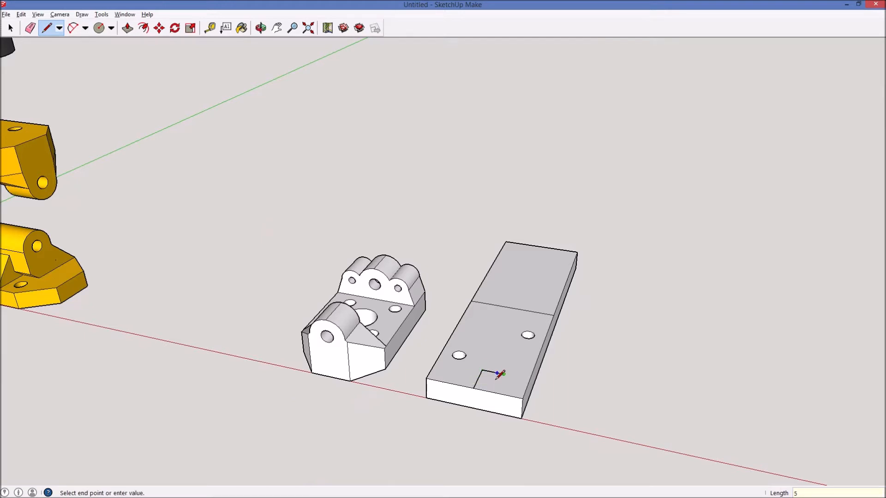
click(497, 392)
click(481, 370)
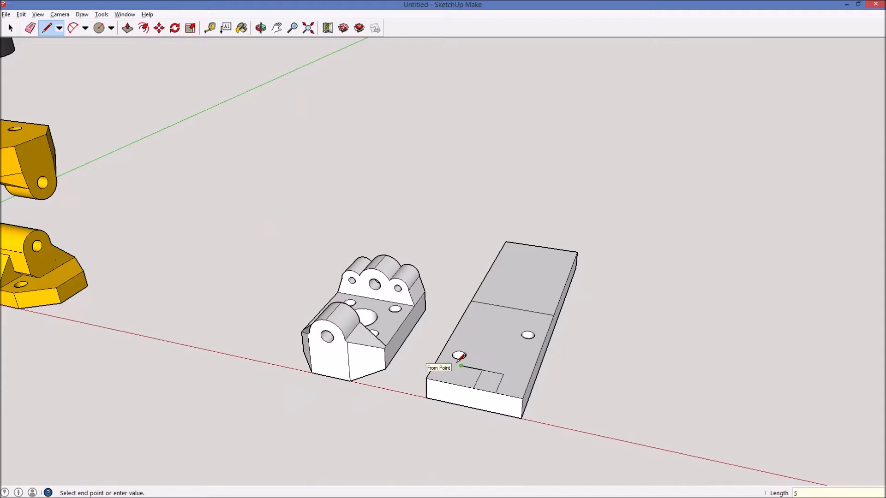
key(Return)
click(453, 383)
Extend the cross line 7 mm behind the front edge out to both long edges of the plate.
click(461, 365)
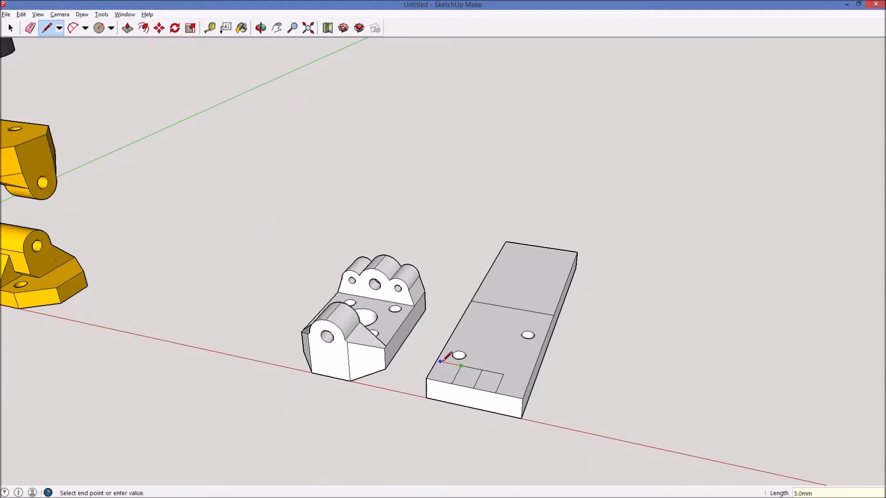
key(ctrl+z)
click(461, 366)
click(437, 361)
click(504, 374)
click(532, 379)
Draw a diagonal across each front corner, from the cross line's outer end to the point 5 mm from the front edge's midpoint.
click(530, 379)
click(497, 393)
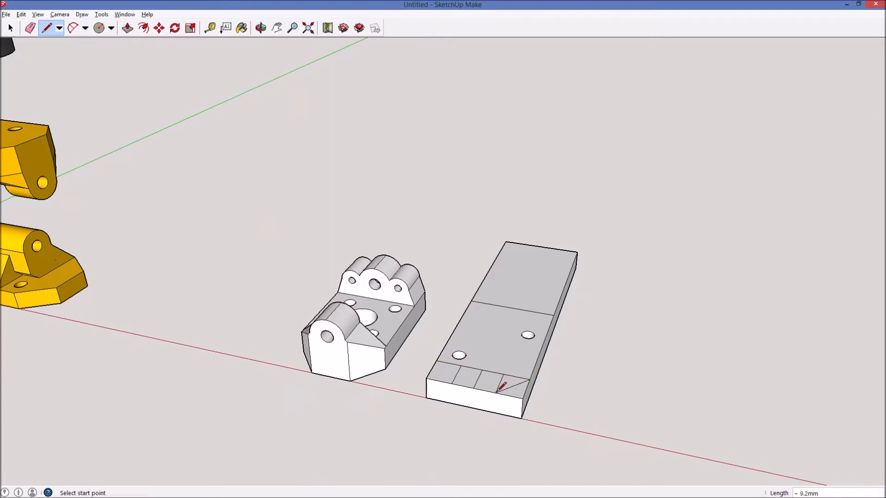
click(436, 360)
click(451, 386)
Push both front corner triangles down through the plate to cut off the corners.
key(p)
click(436, 387)
click(451, 408)
click(516, 395)
click(511, 424)
Erase the leftover layout lines on the top face at the plate's front end.
middle_drag(530, 401, 459, 389)
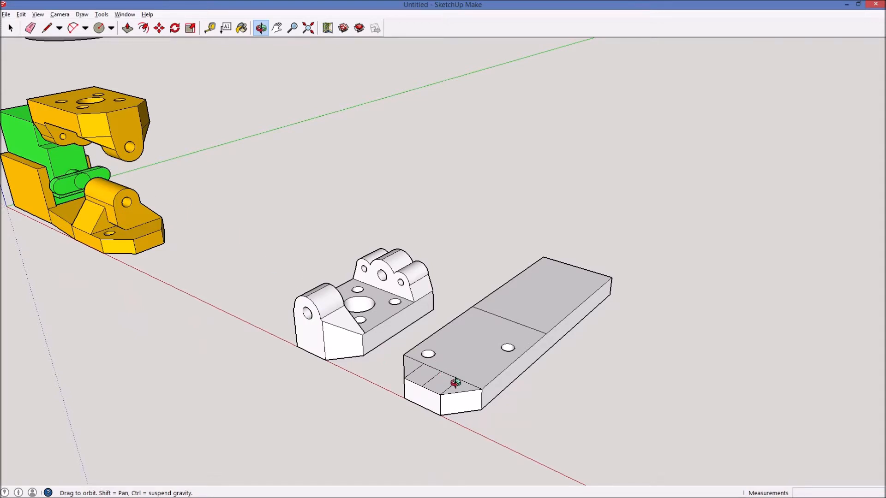
mouse_move(469, 358)
mouse_down()
mouse_move(397, 362)
mouse_move(263, 345)
mouse_move(340, 356)
mouse_move(361, 346)
mouse_up()
key(e)
key(l)
key(e)
Draw a centre line from the midpoint of the front top edge to the midpoint of the cross line.
key(l)
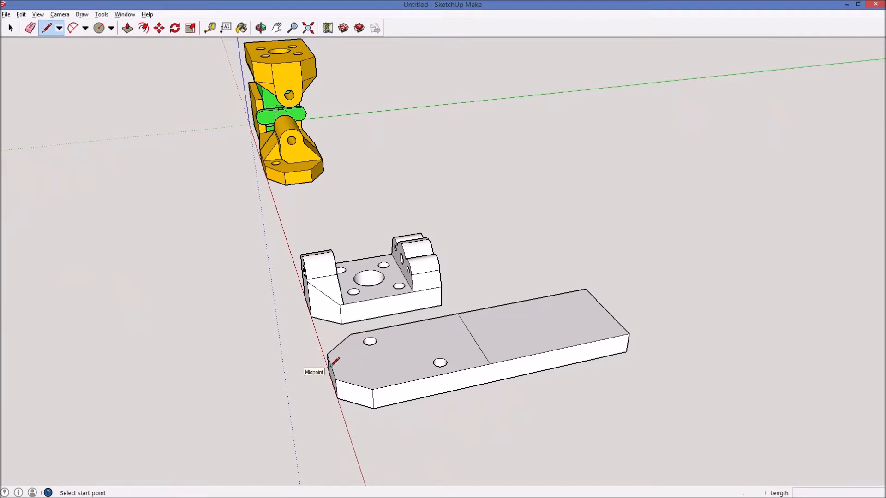
click(329, 366)
click(474, 340)
Examine the hinge block and its sloped side support on the yellow base from both sides.
key(o)
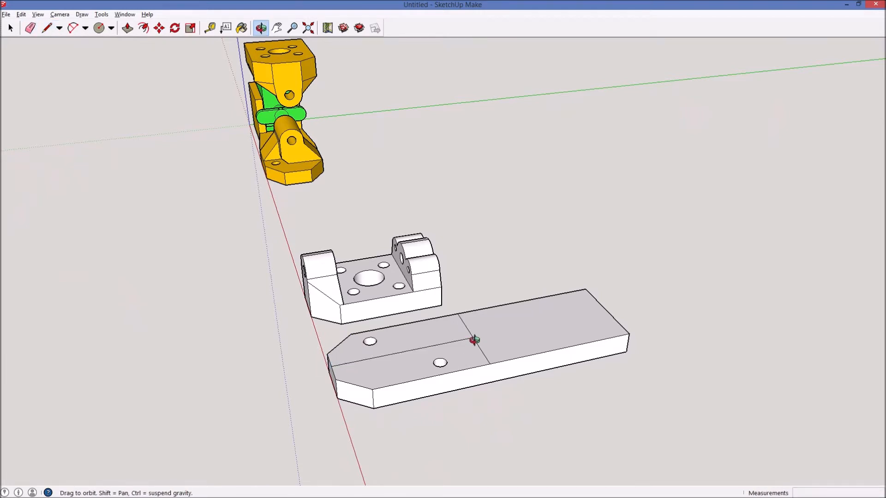
drag(474, 340, 593, 320)
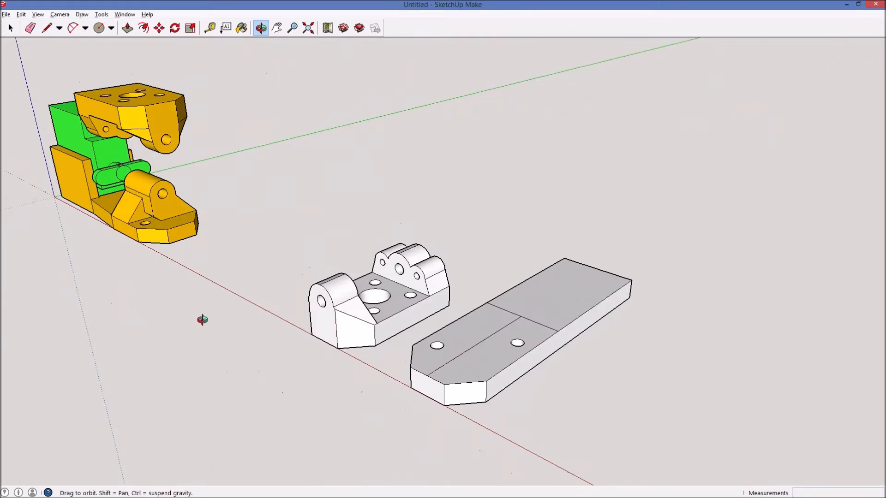
scroll(202, 320, down, 2)
scroll(27, 194, up, 1)
scroll(104, 209, up, 4)
scroll(183, 255, up, 1)
scroll(183, 255, up, 2)
drag(183, 255, 234, 238)
scroll(599, 152, down, 1)
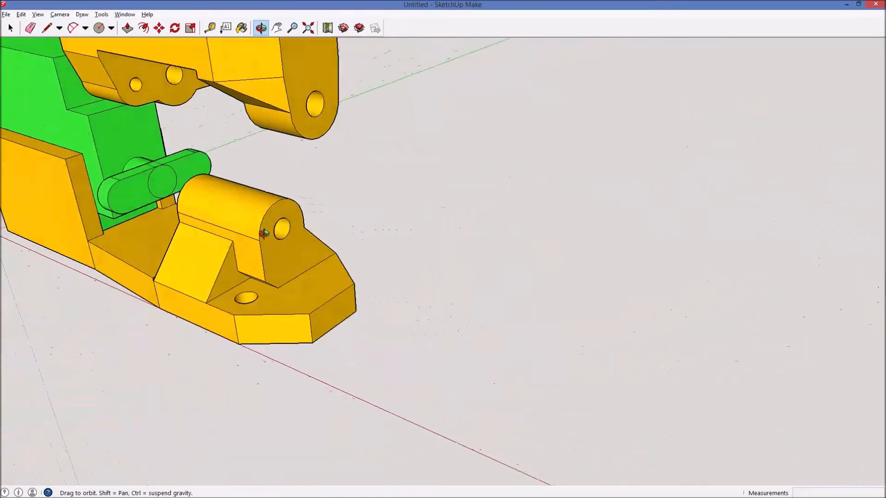
mouse_move(434, 207)
mouse_down()
mouse_move(346, 190)
mouse_move(229, 133)
mouse_up()
mouse_move(469, 177)
mouse_down()
mouse_move(360, 180)
mouse_move(300, 194)
mouse_up()
drag(395, 121, 411, 159)
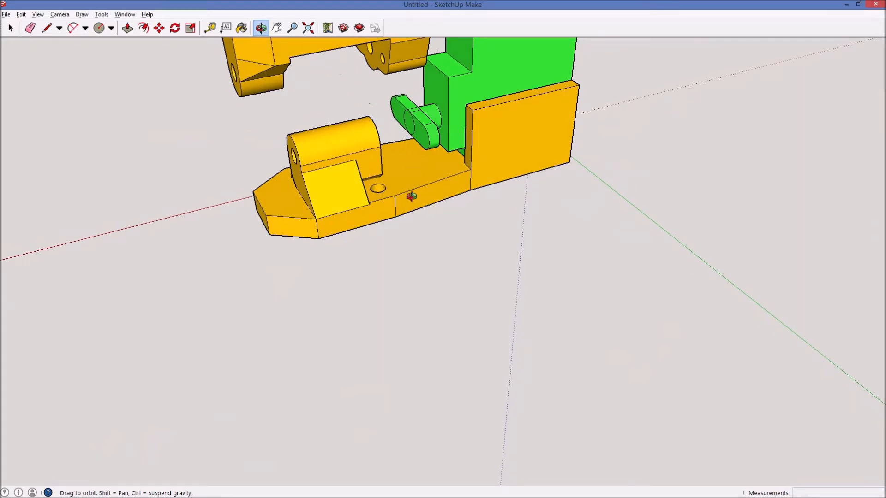
drag(313, 212, 336, 184)
Measure the length of the hinge block's side edge on the yellow base, and return to the new plate.
key(l)
click(294, 157)
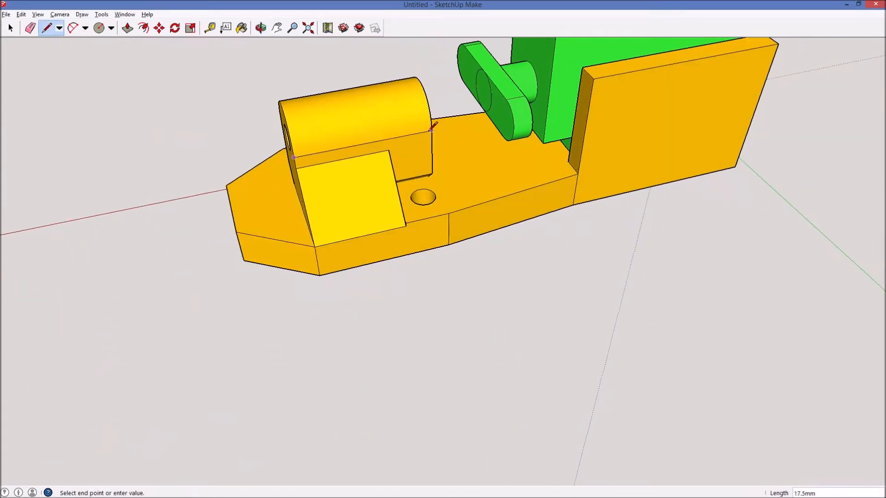
key(o)
drag(445, 133, 339, 161)
scroll(339, 162, down, 4)
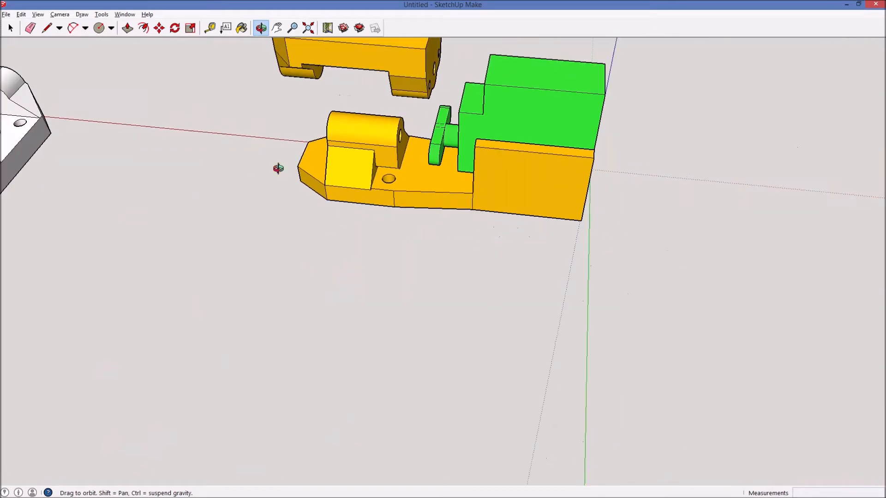
drag(279, 168, 605, 160)
scroll(288, 232, down, 5)
drag(231, 336, 873, 315)
shift+drag(721, 395, 171, 325)
scroll(341, 218, up, 4)
scroll(399, 245, up, 3)
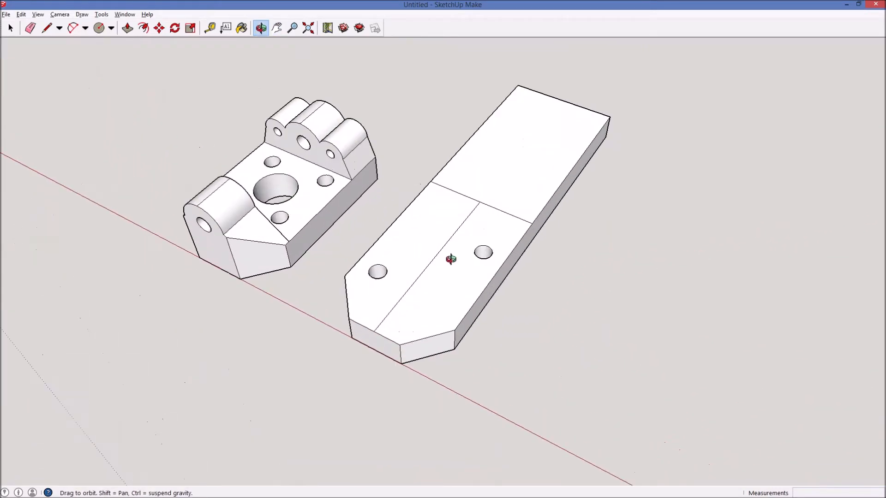
Draw a crosswise line about 2.5 mm long from the midpoint of the plate's centre line.
middle_drag(451, 259, 350, 257)
key(Escape)
click(411, 252)
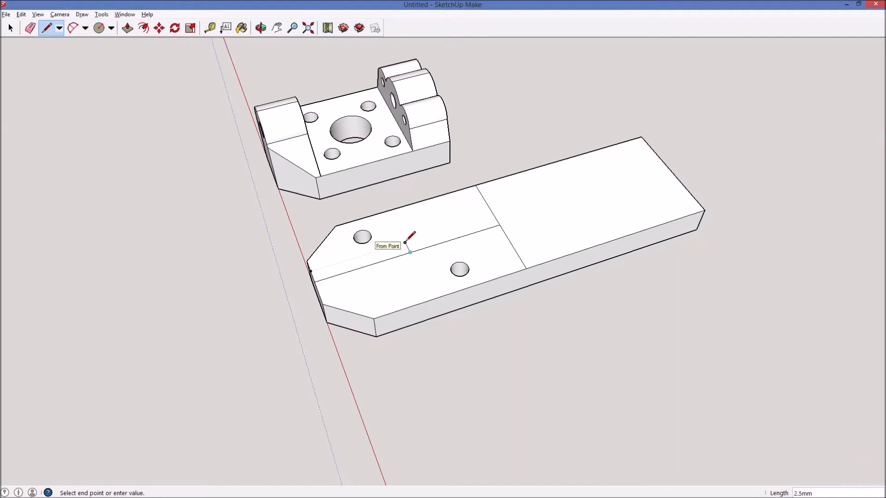
click(405, 242)
key(Escape)
Draw lines about 8.7 mm long in both directions from the short line's free end, parallel to the centre line.
click(405, 243)
click(307, 261)
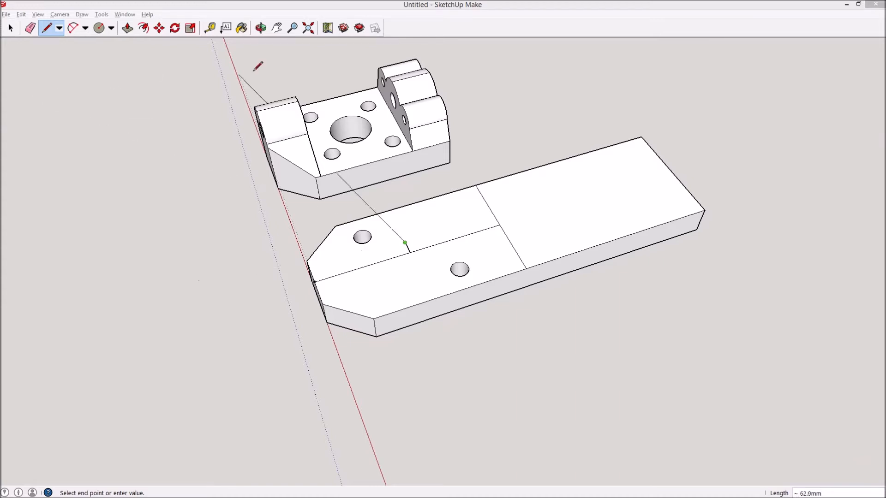
click(508, 3)
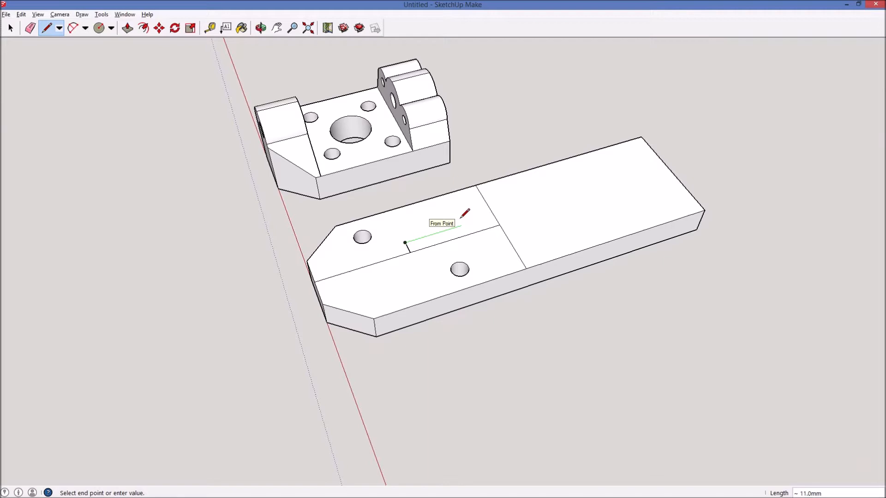
text(8.7)
key(Return)
click(404, 243)
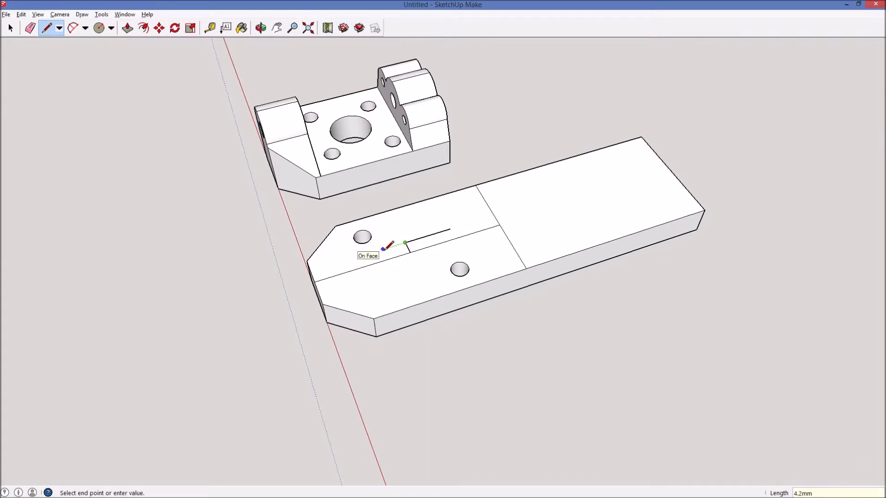
text(8.)
key(Return)
key(Escape)
Draw cross lines over the full plate width through both ends of the two lengthwise lines.
click(358, 256)
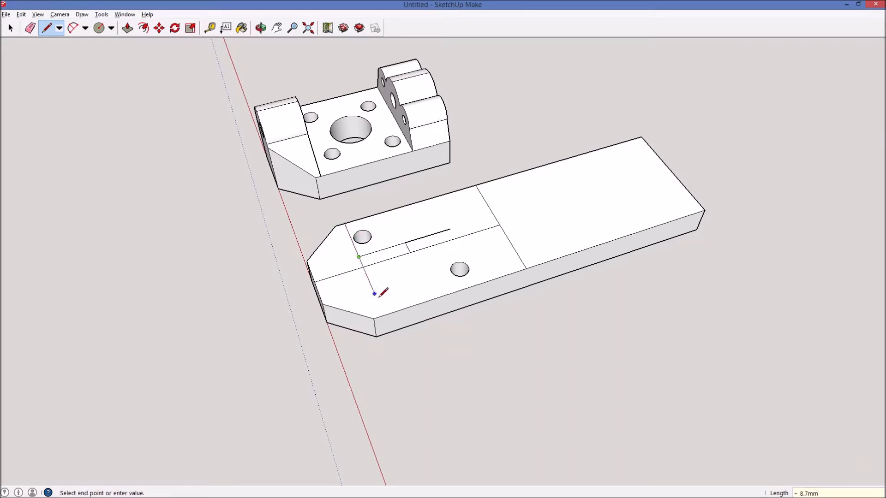
click(383, 316)
click(450, 229)
click(434, 198)
click(450, 230)
click(481, 282)
Erase the centre line, the short layout lines and the old cross line, keeping the two new cross lines.
middle_drag(485, 278, 212, 73)
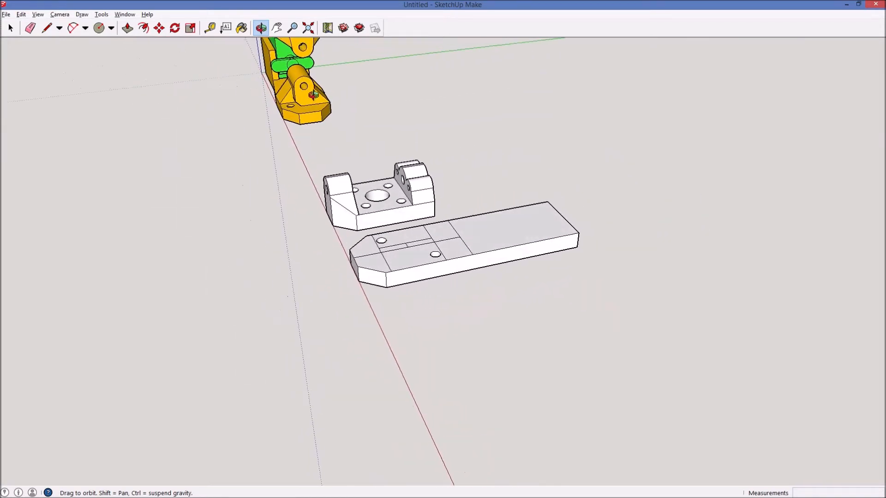
key(e)
drag(406, 241, 409, 252)
click(405, 244)
click(447, 240)
mouse_move(371, 249)
middle_down()
mouse_move(406, 253)
mouse_move(602, 354)
mouse_move(510, 358)
mouse_move(454, 249)
middle_up()
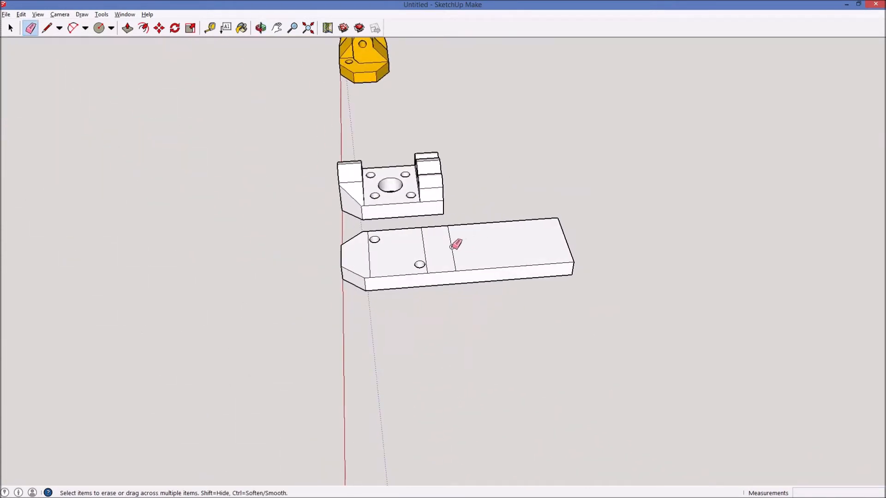
key(l)
click(449, 256)
key(Escape)
Examine the hinge block and its sloped supports on the yellow base from the front, side and back.
mouse_move(455, 254)
middle_down()
mouse_move(586, 211)
mouse_move(563, 225)
middle_up()
scroll(359, 277, up, 3)
mouse_move(466, 236)
middle_down()
mouse_move(328, 327)
mouse_move(207, 175)
mouse_move(192, 79)
mouse_move(298, 124)
mouse_move(217, 140)
mouse_move(169, 131)
middle_up()
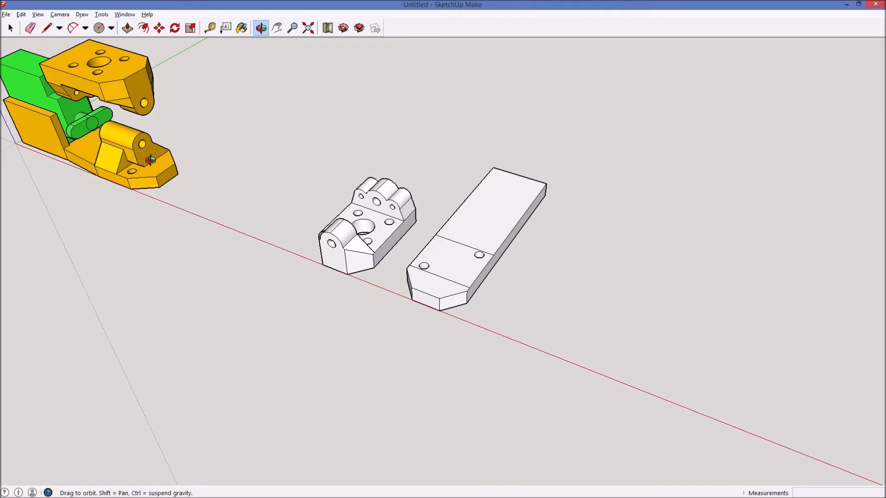
scroll(150, 160, up, 2)
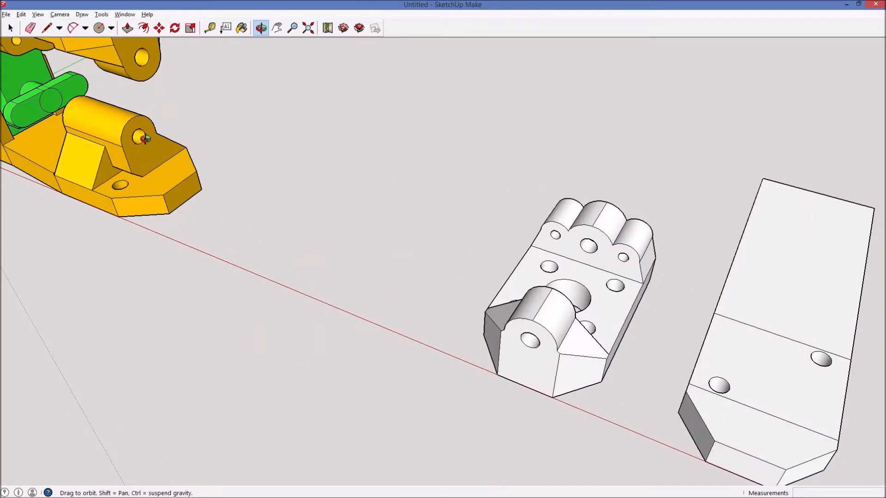
middle_drag(162, 137, 218, 200)
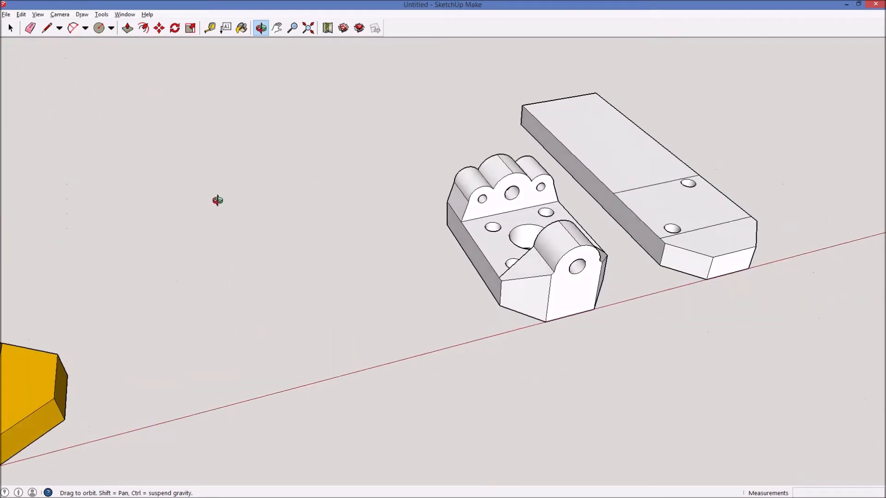
scroll(218, 200, down, 2)
middle_drag(51, 294, 502, 165)
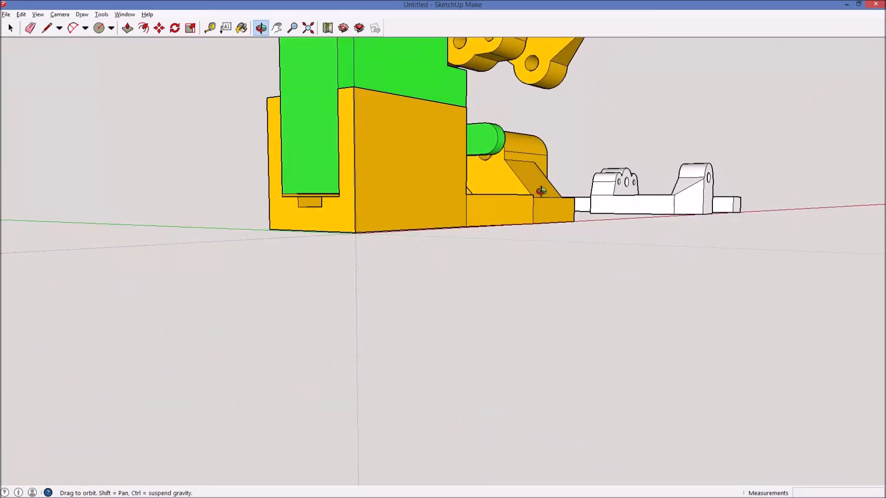
scroll(549, 197, down, 2)
middle_drag(551, 198, 410, 134)
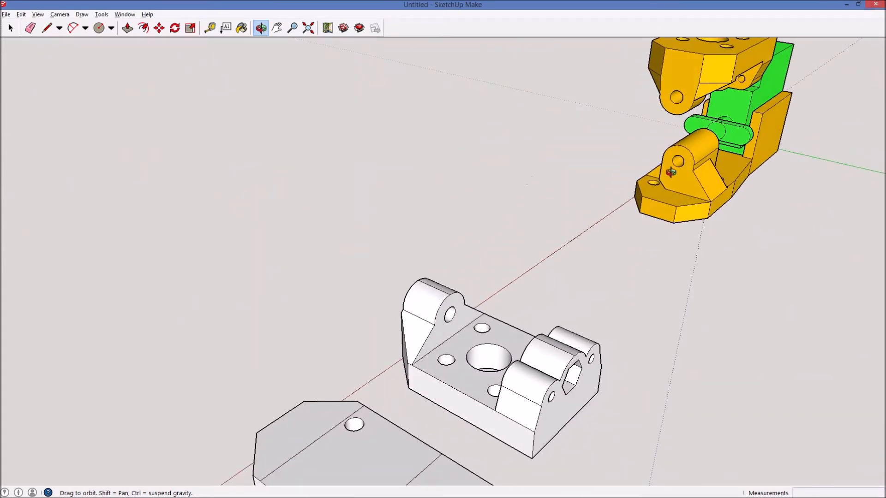
drag(630, 168, 494, 170)
drag(193, 180, 305, 162)
mouse_move(85, 230)
shift+mouse_down()
mouse_move(307, 274)
mouse_move(489, 265)
mouse_move(674, 178)
mouse_move(714, 192)
mouse_move(666, 362)
mouse_move(515, 289)
mouse_move(348, 254)
mouse_move(332, 293)
mouse_move(485, 186)
mouse_move(297, 148)
mouse_move(439, 178)
mouse_move(503, 164)
mouse_move(455, 188)
mouse_move(320, 223)
mouse_move(394, 234)
shift+mouse_up()
Measure the width of the hinge block's front face on the yellow base, and return to the new plate.
key(l)
click(412, 225)
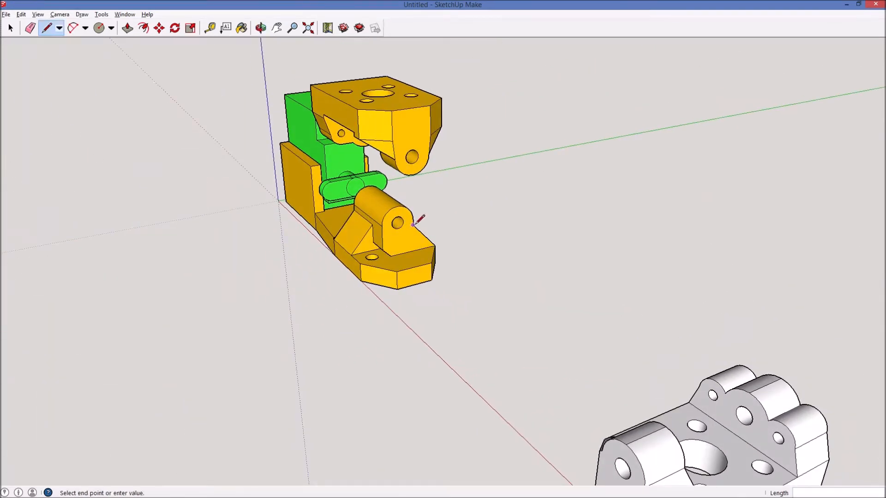
click(382, 232)
key(o)
scroll(492, 245, down, 3)
drag(496, 259, 679, 287)
scroll(672, 280, up, 1)
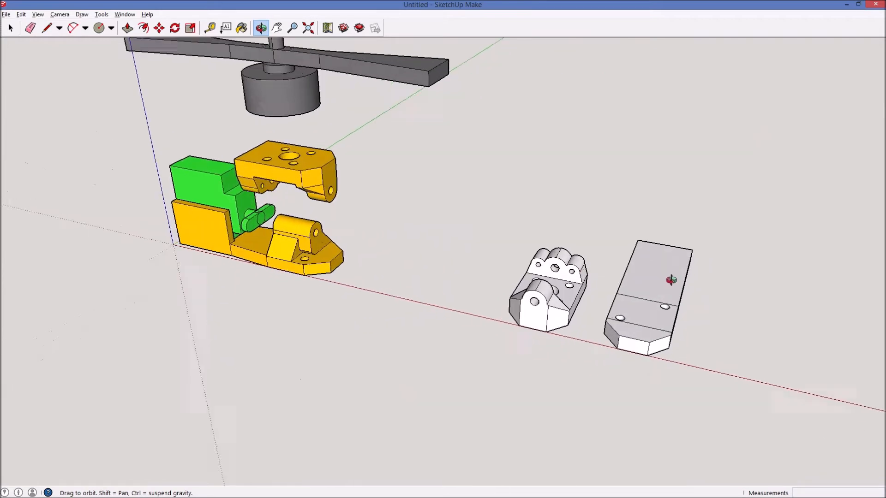
scroll(672, 280, up, 2)
Draw a centre line between the midpoints of the two cross lines on the plate.
key(l)
key(Escape)
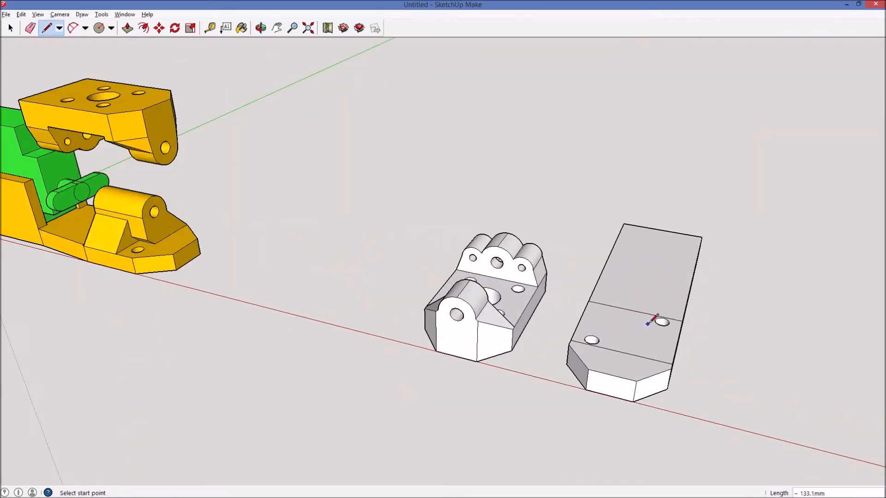
click(619, 351)
click(635, 312)
Draw 4.5 mm lines to both sides from the midpoint of the new centre line.
click(627, 331)
text(4)
key(Return)
key(Escape)
click(627, 331)
text(4.5)
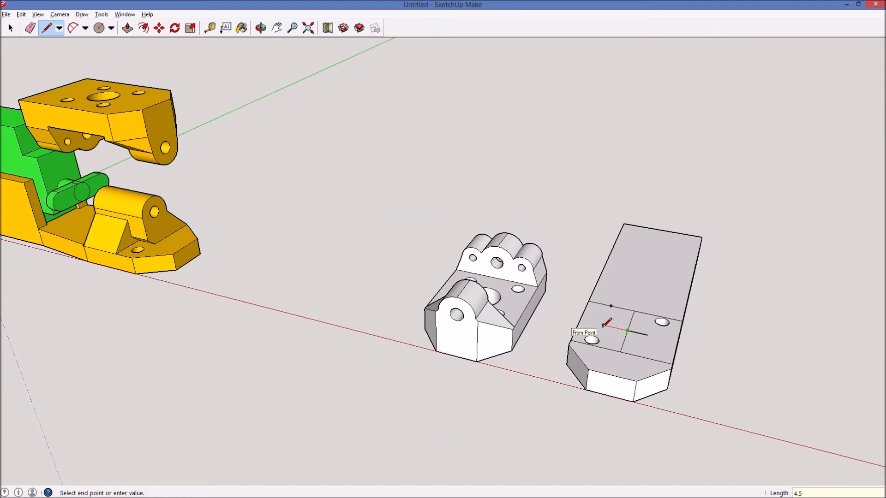
key(Return)
Draw a lengthwise line from each 4.5 mm line's outer end to a cross line, one rearward and one forward.
click(607, 327)
click(614, 309)
click(647, 334)
click(641, 356)
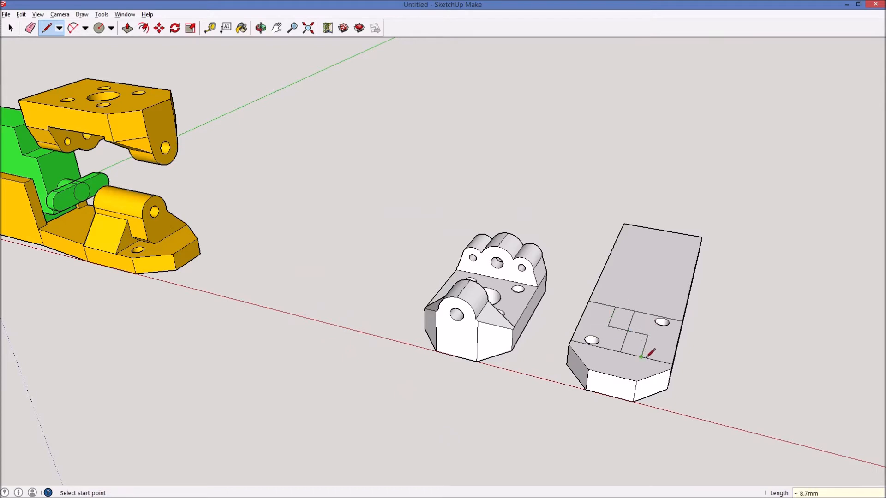
Draw the hinge block's rectangle between the two lengthwise lines' ends on the cross lines, and erase the layout lines inside it.
key(r)
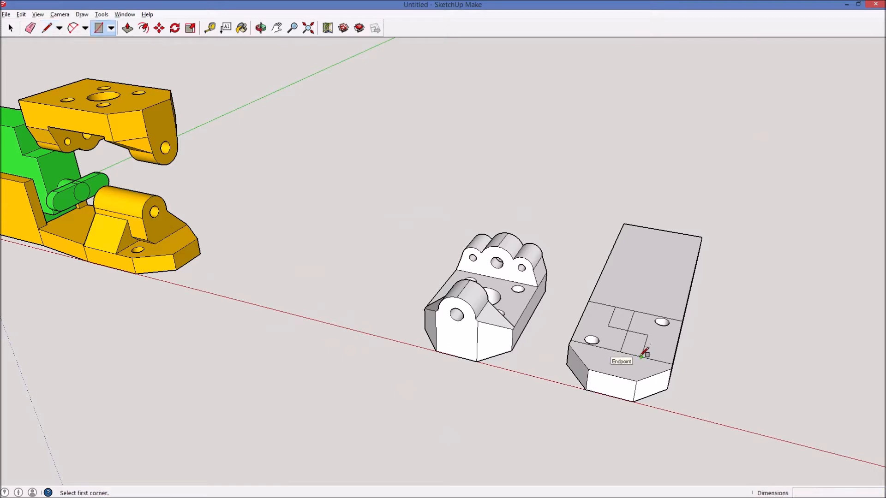
click(641, 356)
click(615, 308)
key(e)
drag(633, 332, 626, 336)
Measure the height from the base's top face to the pin hole on the yellow hinge block.
key(o)
mouse_move(377, 283)
mouse_down()
mouse_move(321, 273)
mouse_move(226, 203)
mouse_move(272, 224)
mouse_move(275, 240)
mouse_up()
key(l)
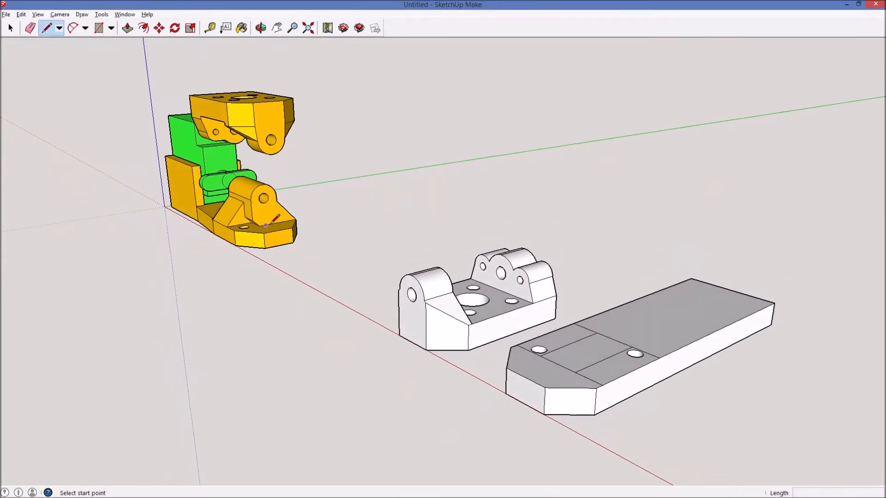
click(266, 225)
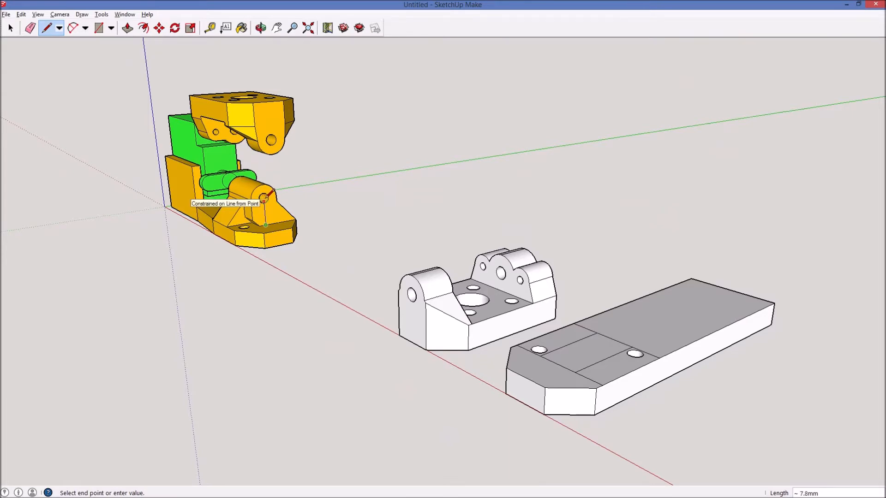
scroll(265, 196, up, 3)
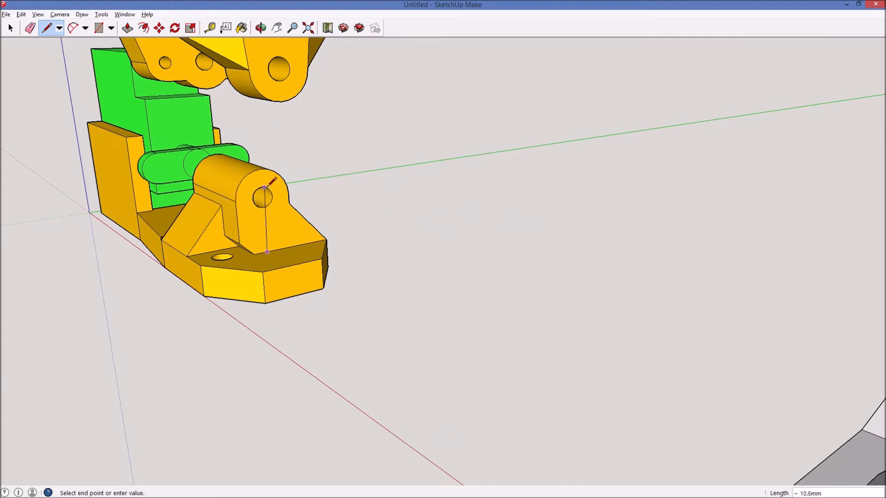
key(Escape)
click(261, 187)
click(267, 250)
key(Escape)
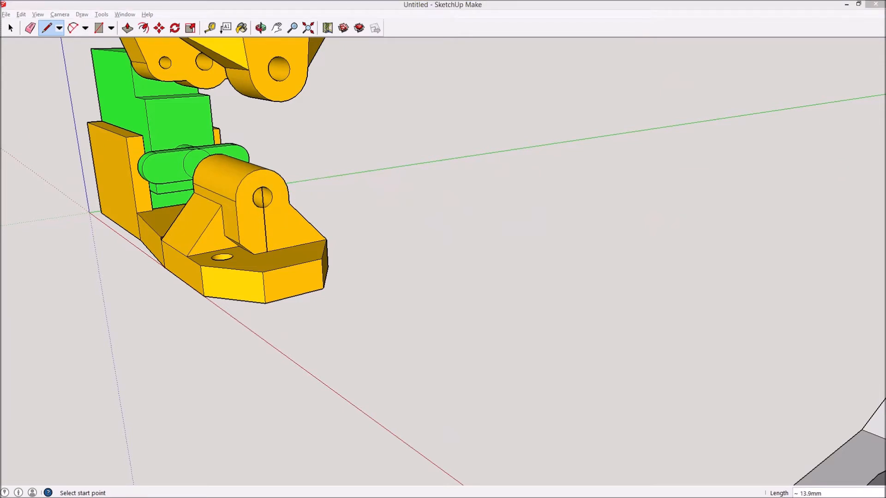
click(459, 4)
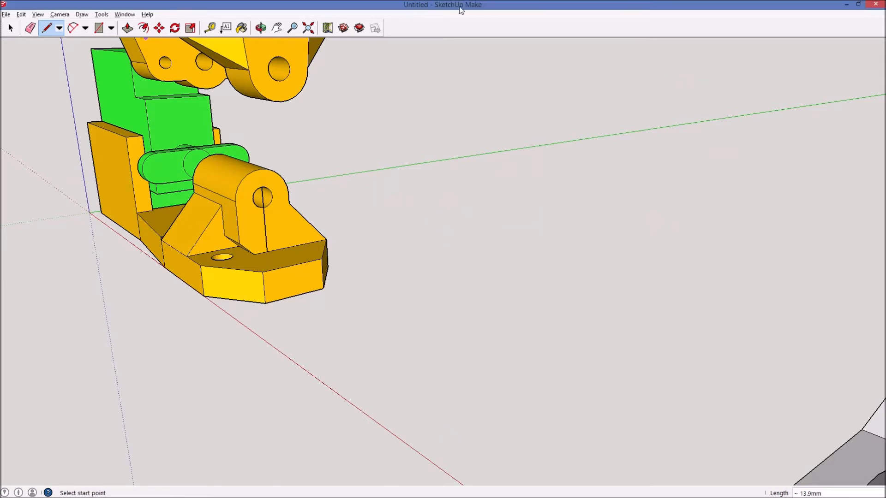
Pull the hinge block rectangle up 14 mm from the new plate.
scroll(539, 225, down, 4)
click(669, 294)
key(Escape)
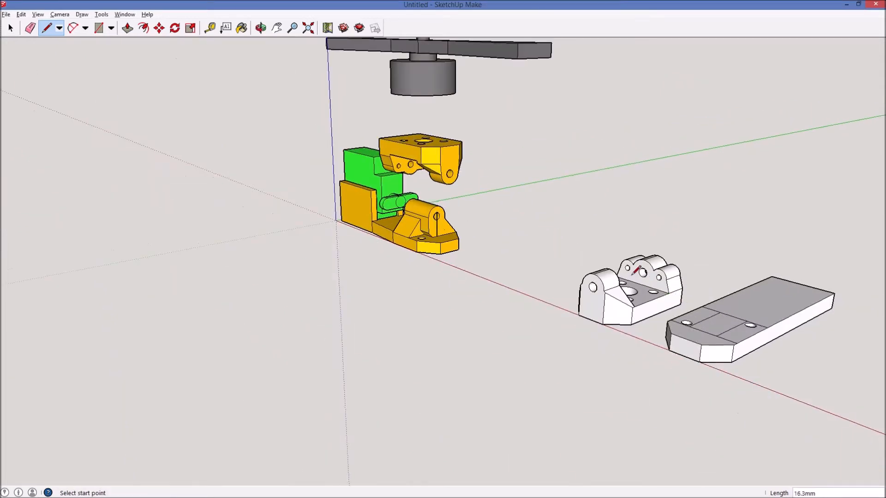
key(p)
click(721, 330)
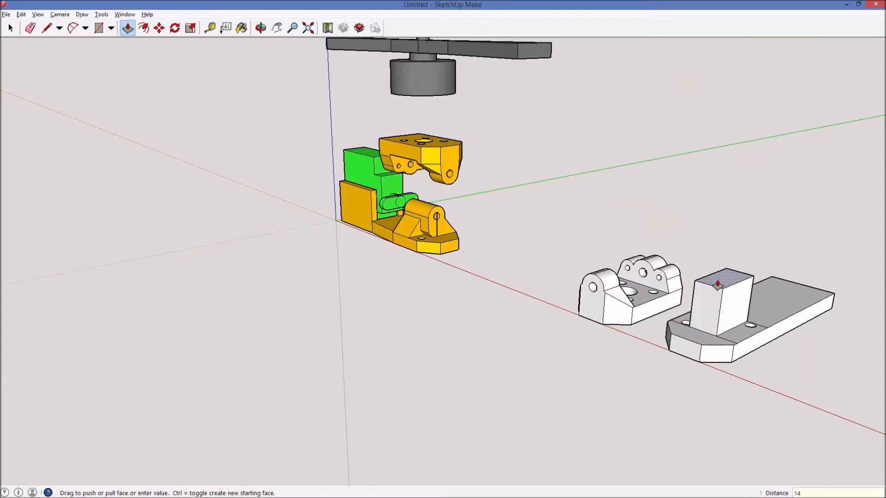
key(Return)
Erase the remaining cross line segments on the plate beside the hinge block.
middle_drag(718, 283, 825, 292)
scroll(688, 263, up, 10)
key(e)
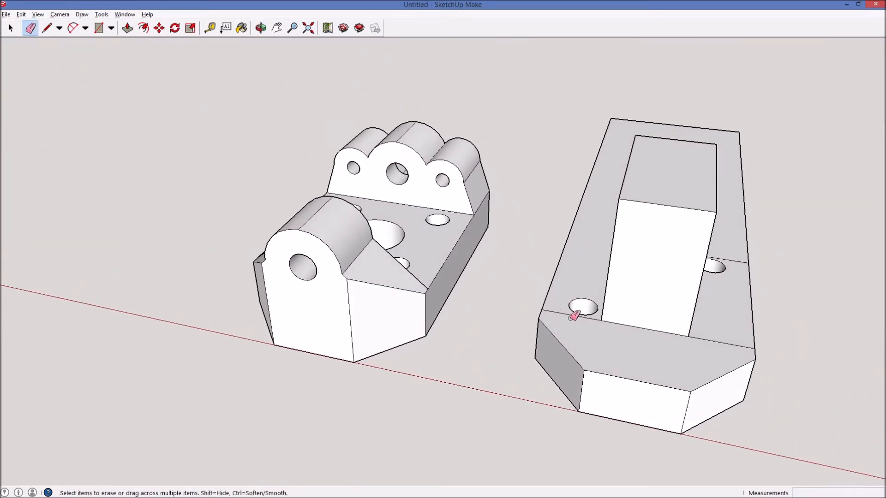
click(565, 315)
click(688, 336)
click(731, 261)
Draw a vertical line up the hinge block's front face from the midpoint of its bottom edge.
mouse_move(735, 259)
middle_down()
mouse_move(717, 306)
mouse_move(413, 253)
mouse_move(241, 138)
middle_up()
scroll(414, 252, down, 5)
middle_drag(201, 113, 145, 97)
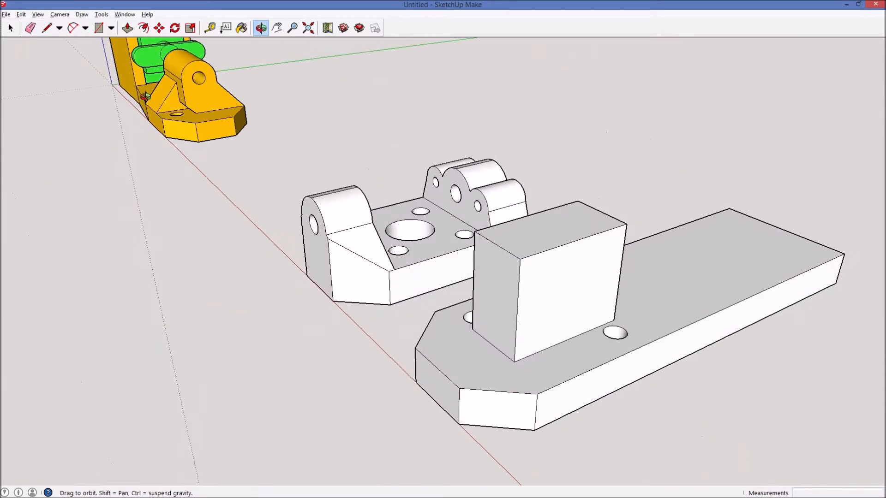
middle_drag(231, 200, 555, 267)
key(l)
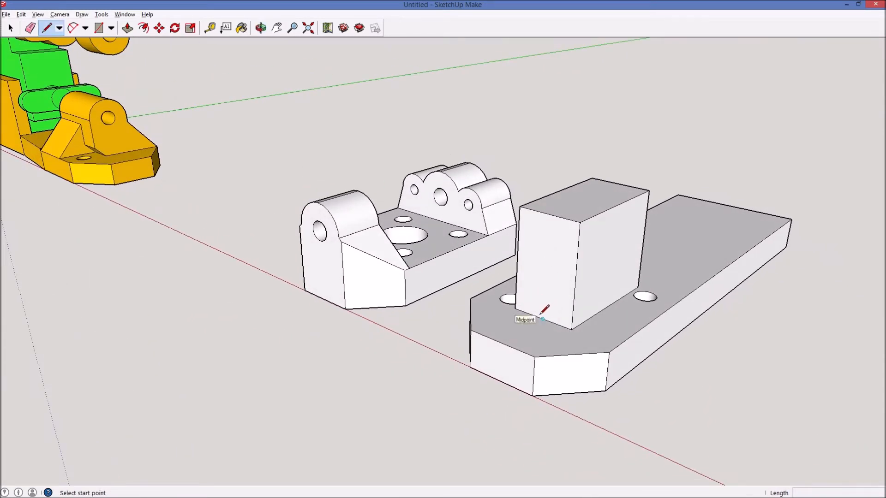
middle_drag(543, 314, 631, 323)
click(589, 304)
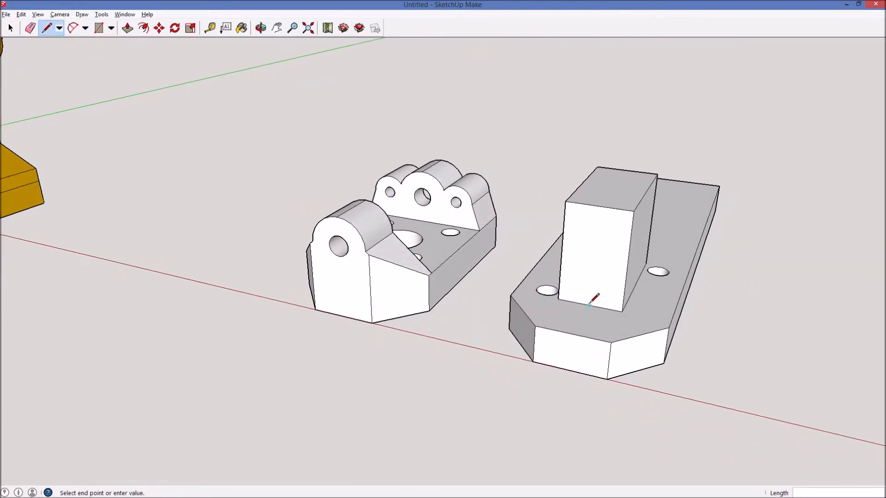
Draw the pin hole circle centred on the upper end of the vertical line on the hinge block's front face.
key(c)
click(595, 238)
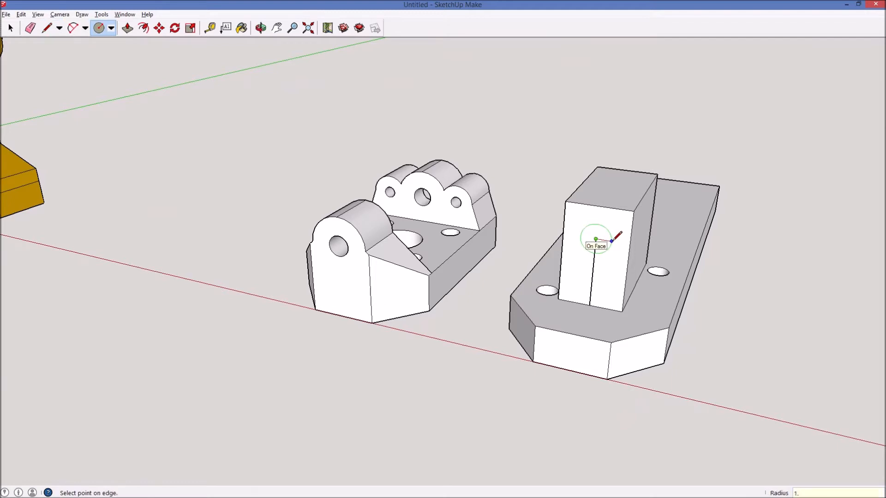
click(612, 240)
key(e)
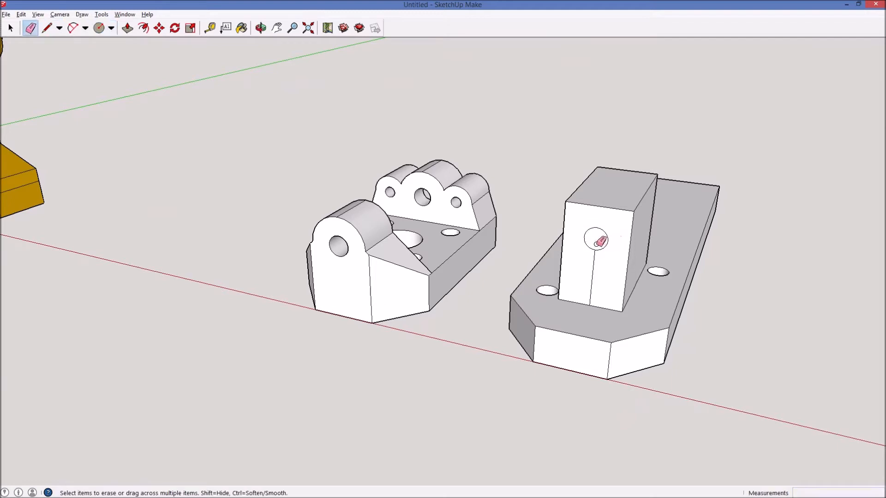
Try to push the pin hole circle 17.5 mm through the hinge block.
key(p)
click(600, 237)
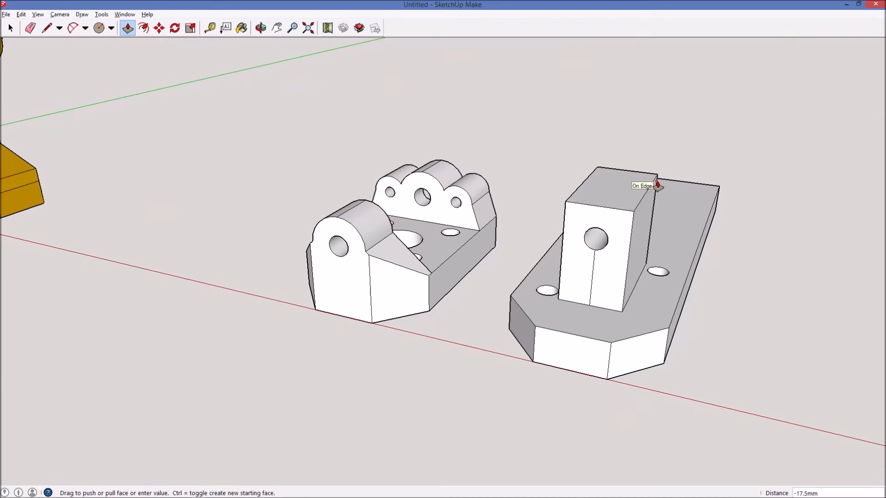
click(658, 177)
middle_drag(678, 178, 672, 200)
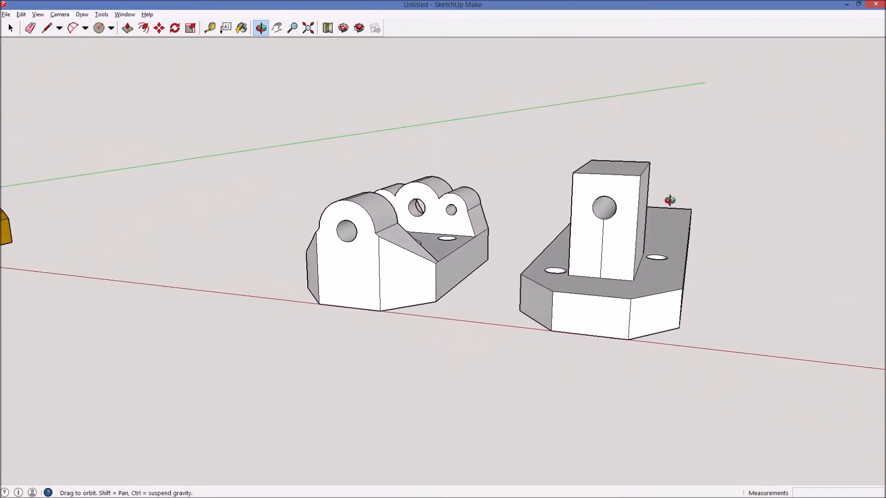
Draw a circle of about 4.5 mm radius around the pin hole circle's centre, reaching the top edge of the hinge block's front face.
key(c)
middle_drag(614, 170, 285, 116)
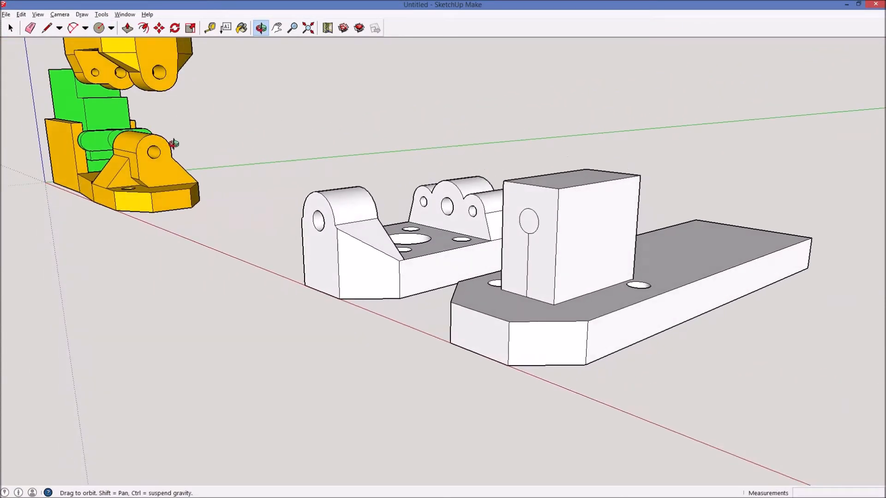
key(c)
middle_drag(553, 217, 593, 166)
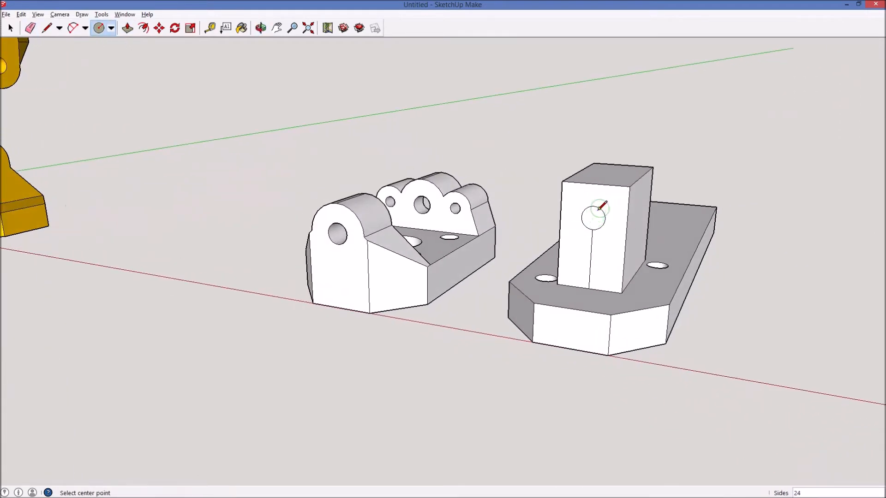
click(593, 218)
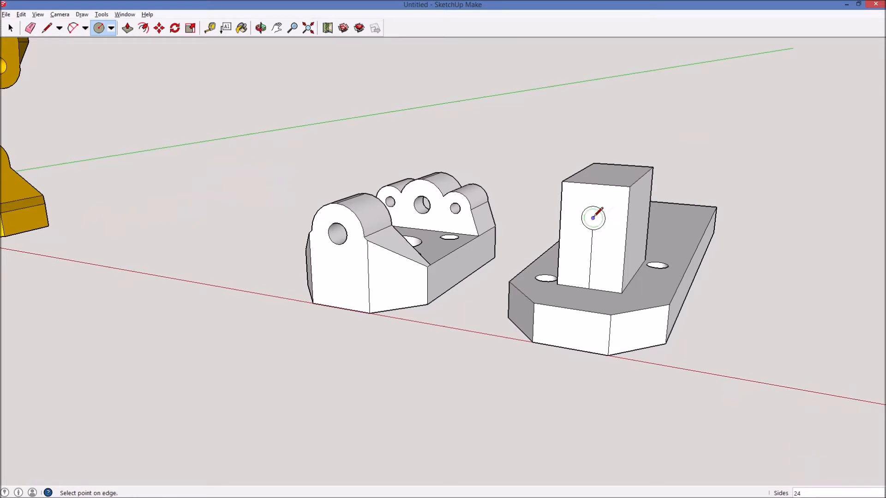
click(595, 184)
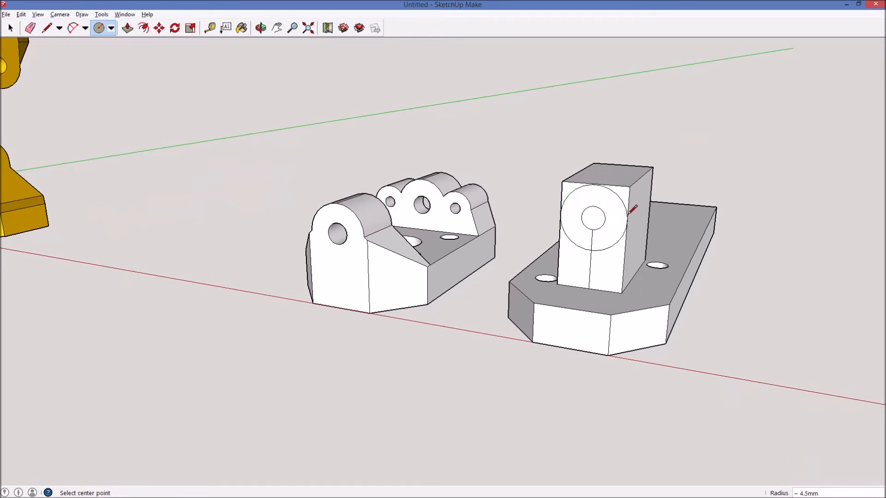
Push away the block's corners outside the large circle to round its top, and erase the leftover arc and centre line on the front face.
key(h)
drag(608, 176, 532, 182)
key(o)
key(p)
key(o)
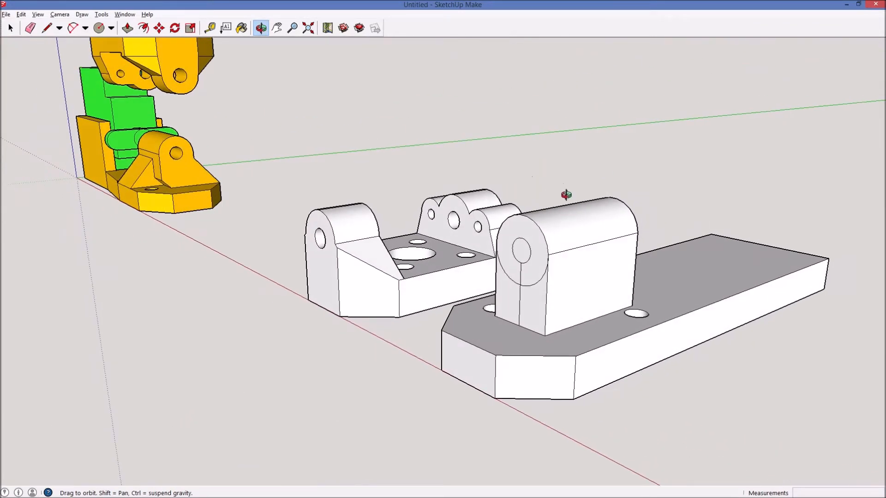
key(e)
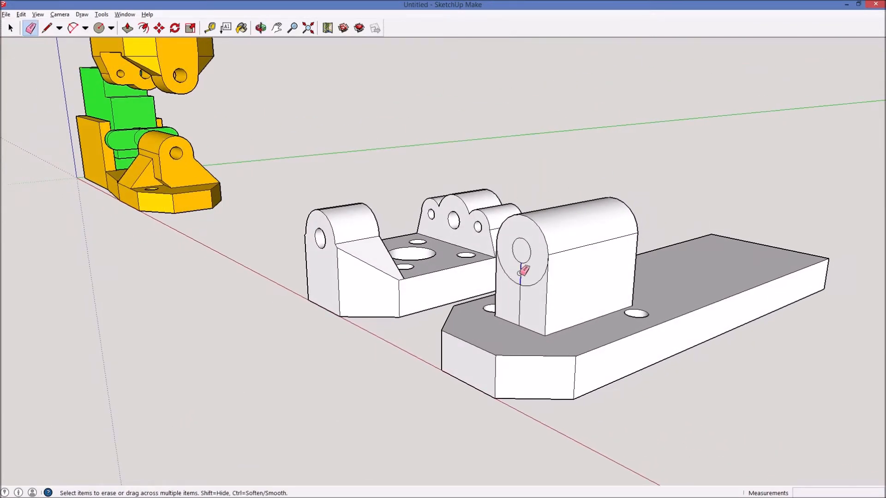
middle_click(520, 282)
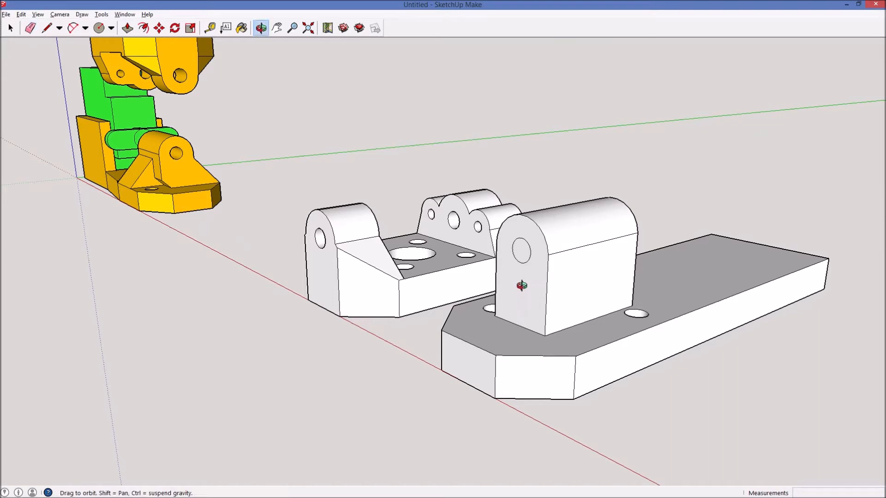
Push the pin hole circle all the way through the hinge block.
key(p)
click(519, 252)
click(635, 237)
middle_drag(636, 237, 756, 236)
middle_drag(708, 217, 535, 265)
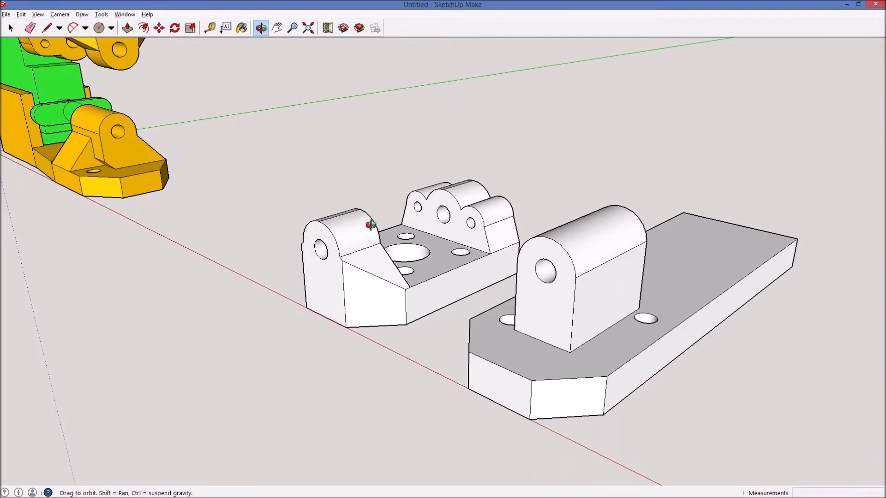
drag(733, 251, 477, 244)
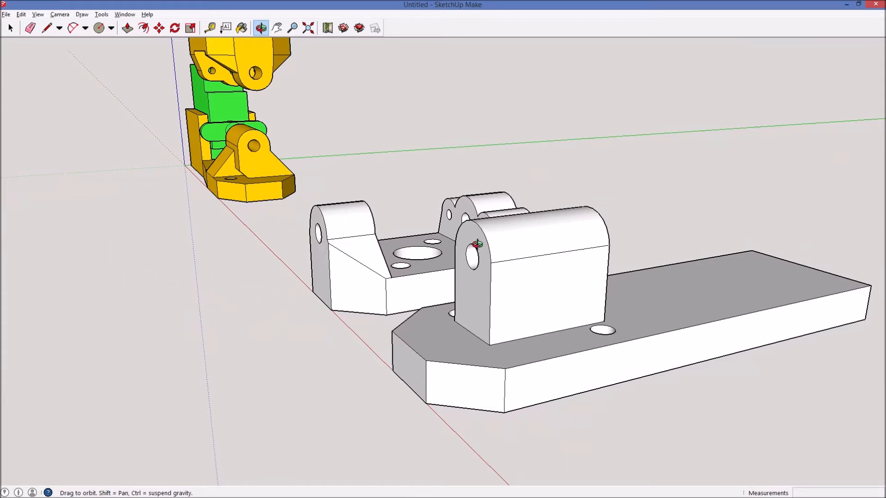
drag(478, 244, 560, 247)
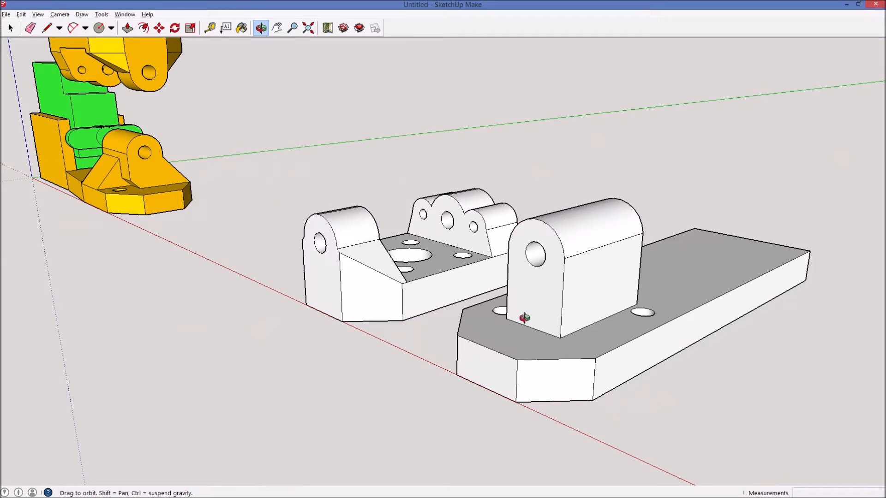
key(l)
click(507, 318)
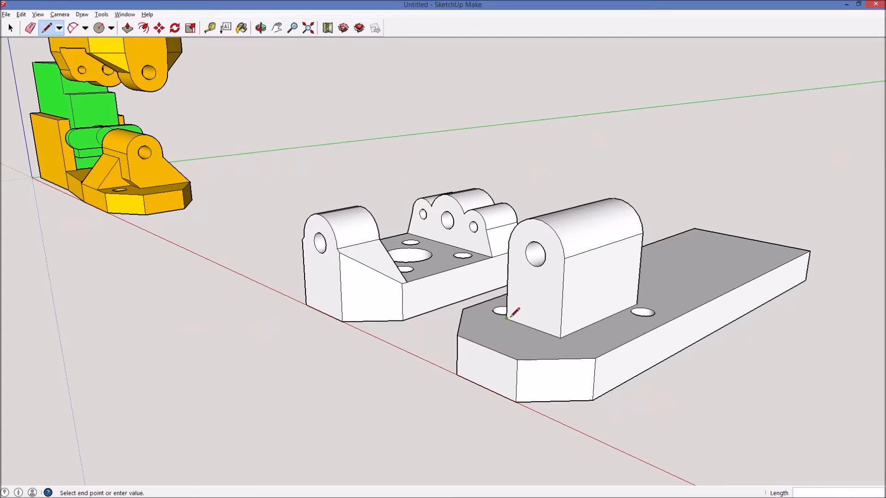
click(560, 337)
key(Escape)
click(560, 338)
key(Escape)
Draw a short vertical line down from the midpoint of the block side's upper edge, and a line from its end to the block's front edge.
key(o)
drag(659, 290, 438, 299)
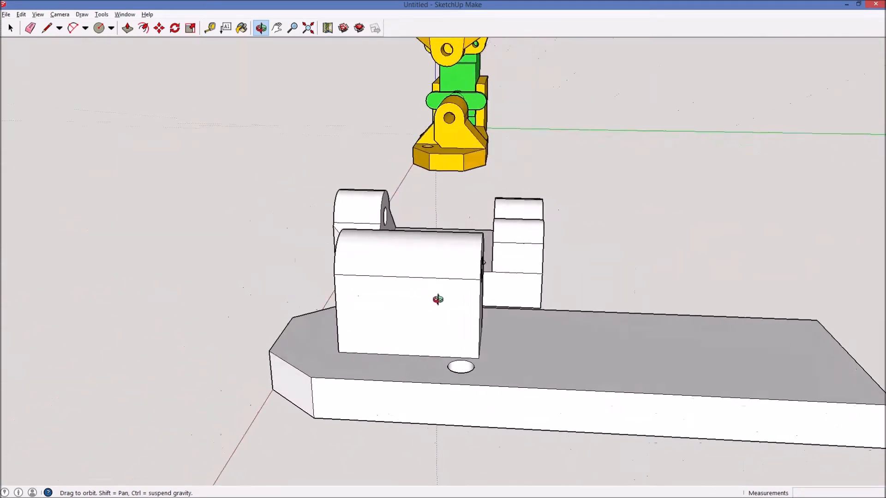
drag(349, 282, 242, 273)
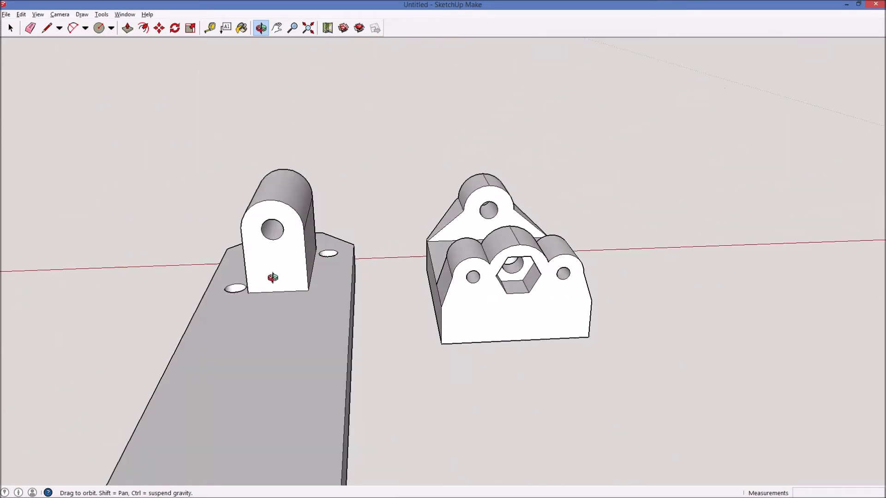
drag(386, 266, 611, 259)
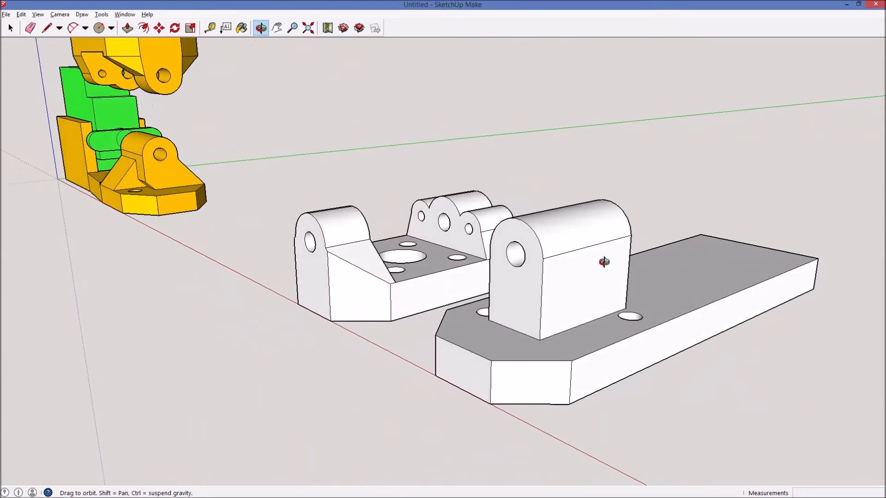
key(l)
click(590, 246)
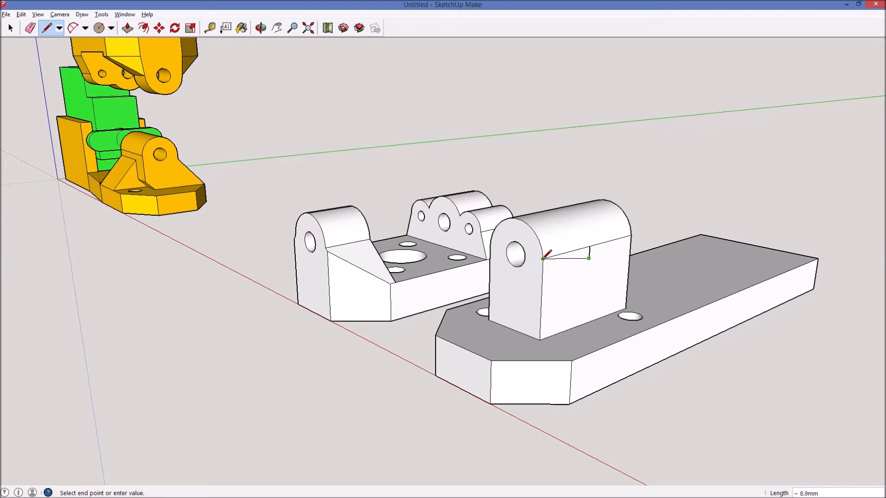
middle_drag(577, 254, 434, 250)
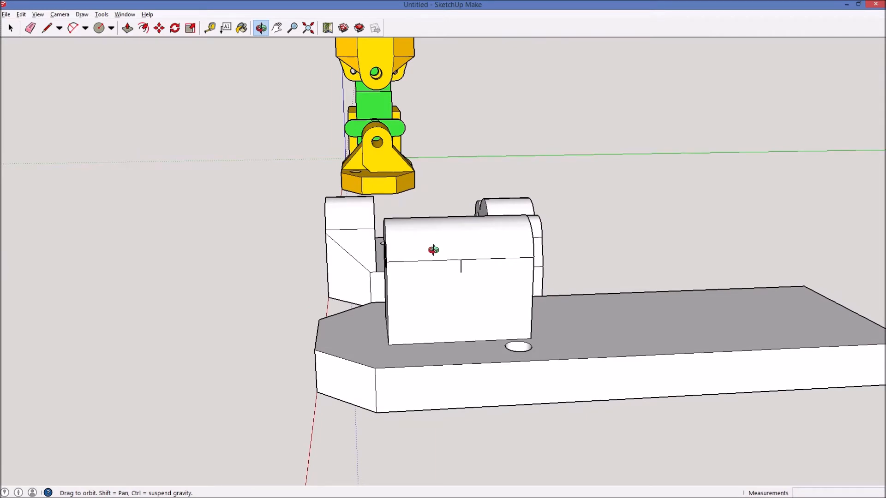
middle_drag(433, 250, 480, 251)
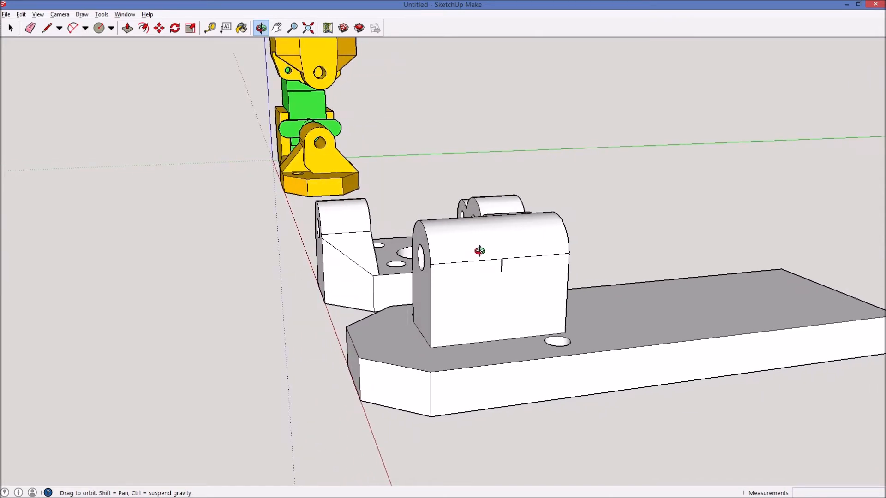
middle_drag(480, 251, 602, 244)
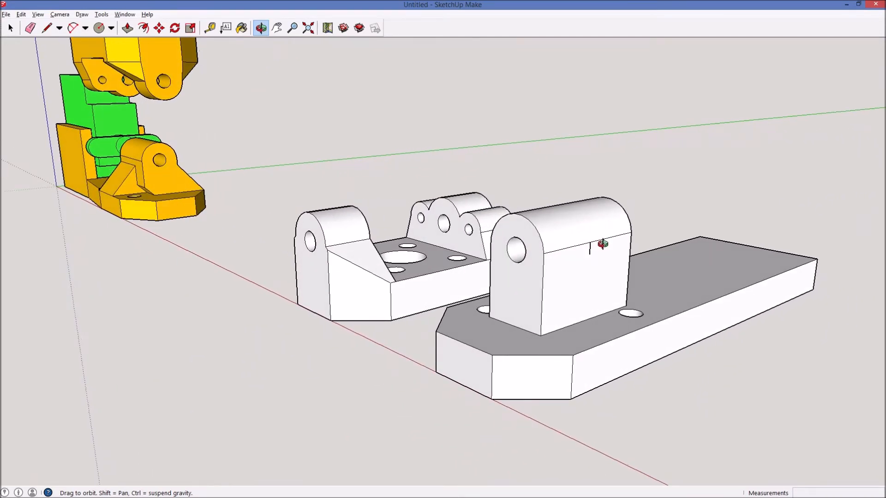
mouse_move(595, 257)
middle_down()
mouse_move(587, 275)
mouse_move(593, 263)
middle_up()
click(590, 264)
click(543, 278)
click(543, 279)
key(Escape)
Draw a triangular gusset profile from the block's bottom front corner to the plate edge and up to the guide line's end on the block.
click(540, 346)
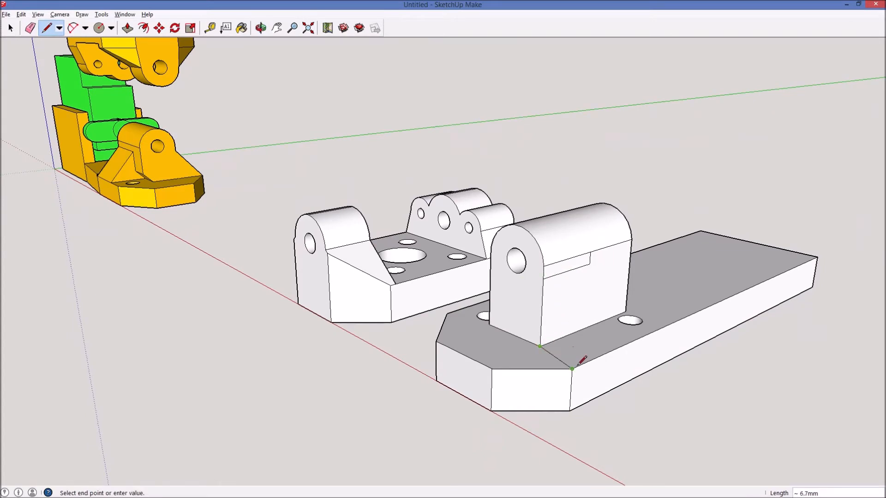
click(582, 364)
click(581, 365)
click(543, 279)
middle_drag(561, 300, 674, 294)
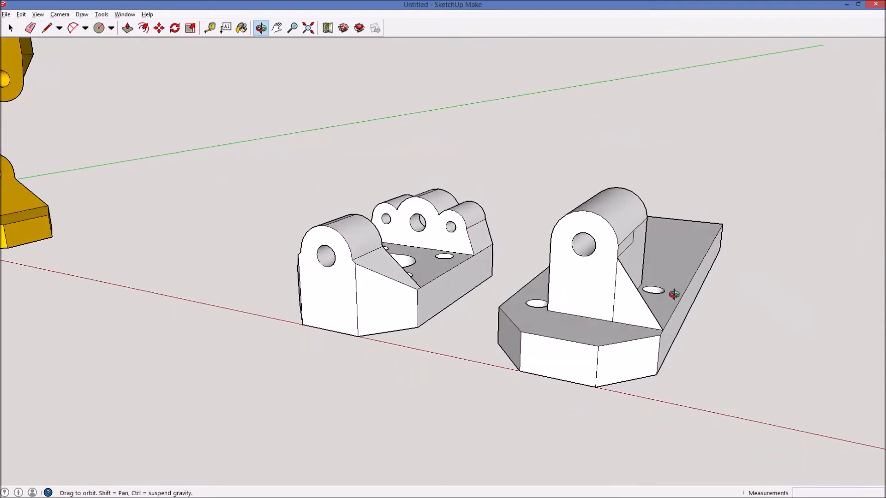
Extrude the triangle 12 mm along the block's side into a gusset, and erase the leftover guide line.
middle_drag(713, 248, 352, 296)
key(p)
drag(313, 351, 420, 390)
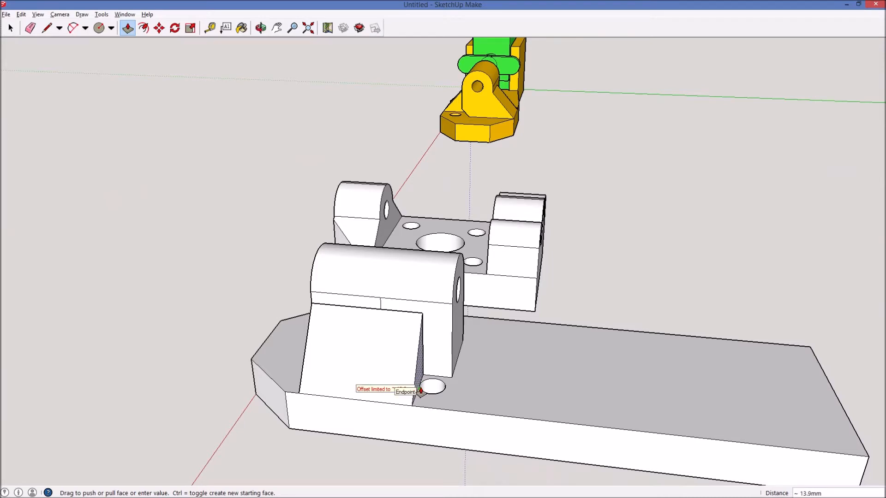
drag(421, 391, 420, 389)
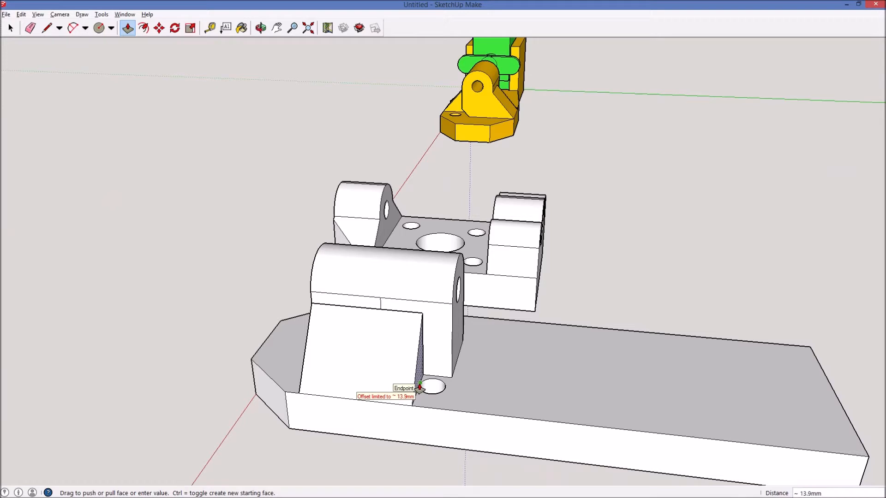
drag(420, 389, 410, 389)
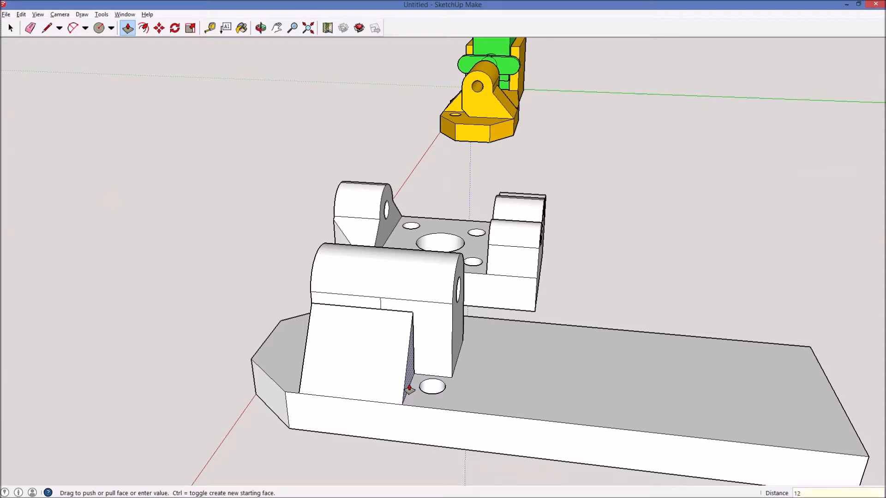
key(Return)
mouse_move(446, 344)
middle_down()
mouse_move(439, 386)
mouse_move(451, 351)
middle_up()
key(e)
middle_drag(388, 312, 601, 350)
On the block's opposite side, draw a 1.6 mm vertical line down from the upper edge's midpoint and a line from its end to the rear edge.
scroll(590, 316, up, 5)
scroll(534, 356, down, 10)
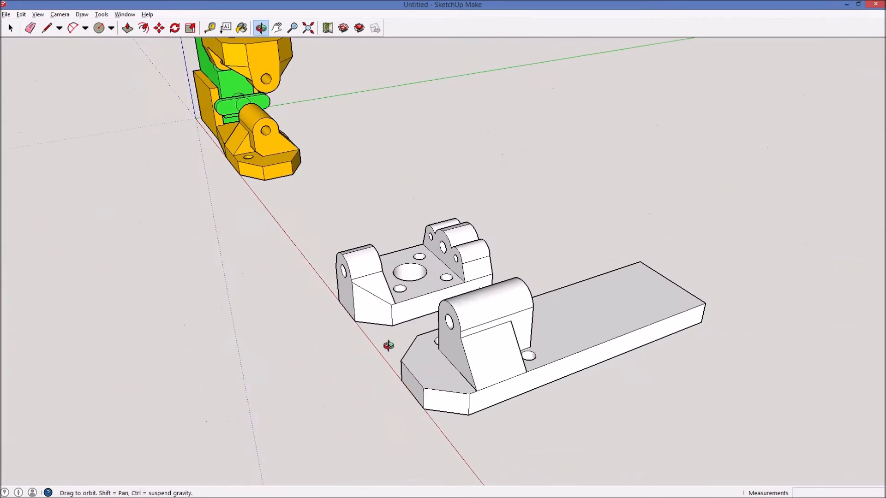
middle_drag(388, 345, 656, 263)
scroll(575, 212, up, 6)
scroll(488, 235, up, 5)
key(l)
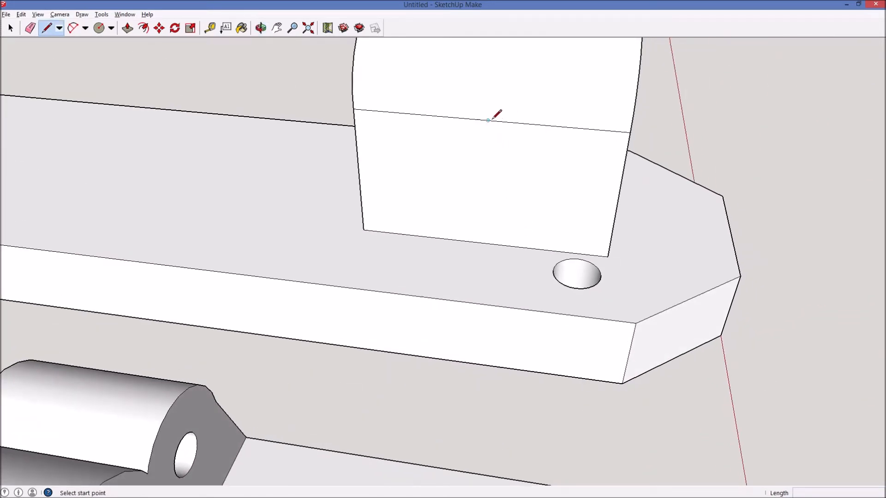
click(488, 120)
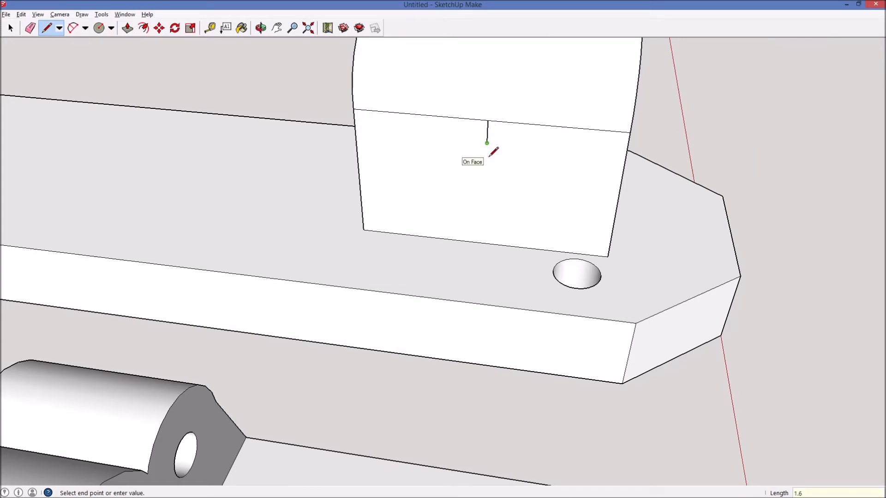
key(Return)
click(355, 132)
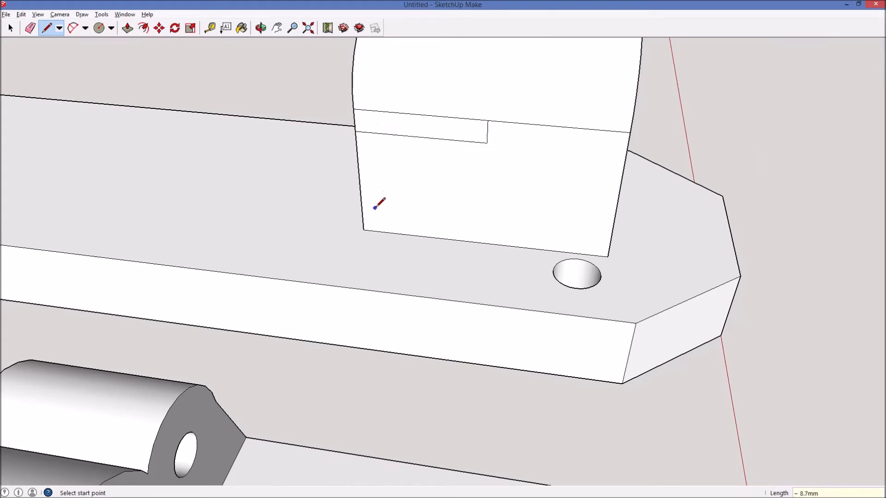
Draw a second triangular gusset profile from the block's bottom rear corner to the plate edge and up to the guide line's end.
click(369, 225)
click(363, 227)
click(363, 230)
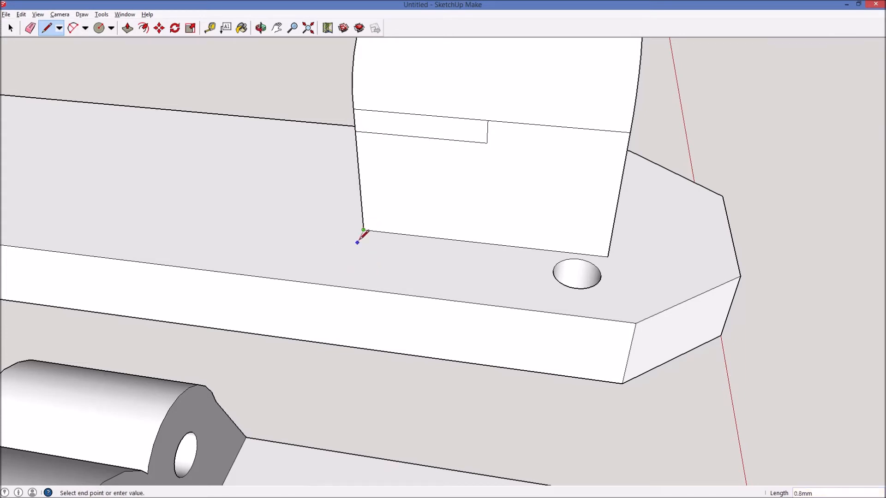
click(337, 286)
Extrude the second triangle along the block's side into a gusset stopping short of the mounting hole, and erase the leftover guide line.
key(e)
key(p)
click(357, 220)
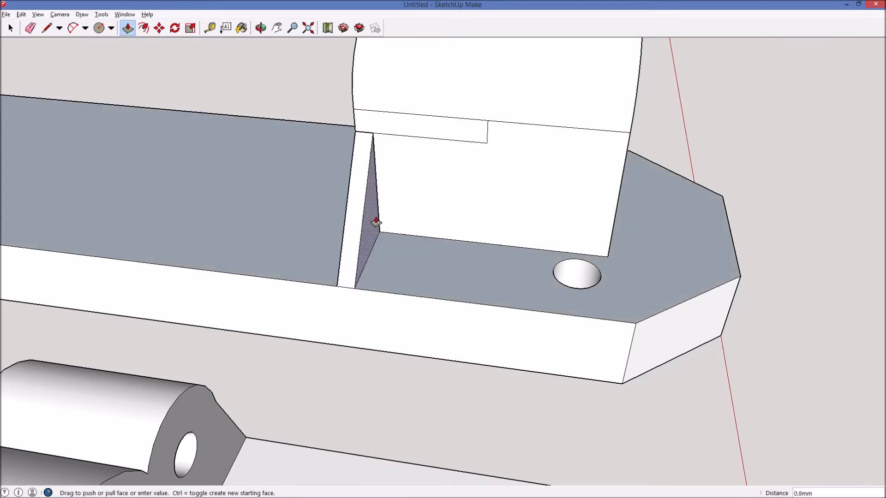
text(1)
key(Return)
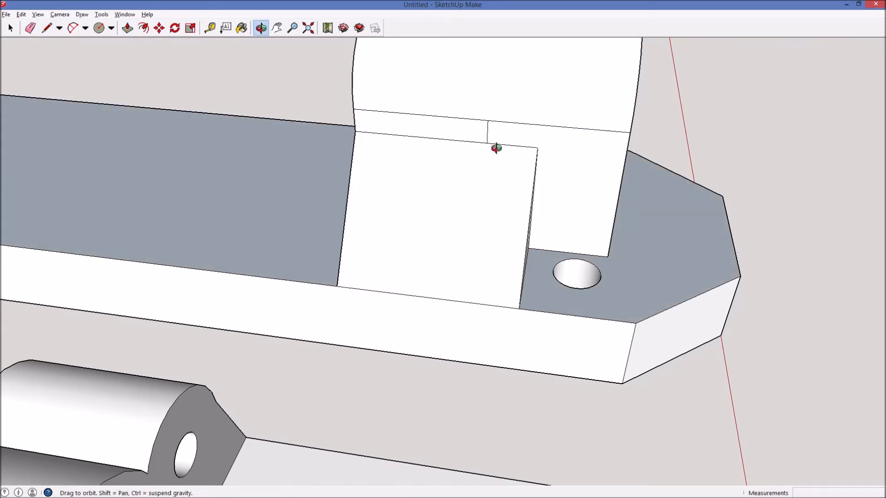
key(e)
key(o)
Reverse the two flipped top faces of the plate, behind and in front of the gussets.
drag(589, 168, 682, 253)
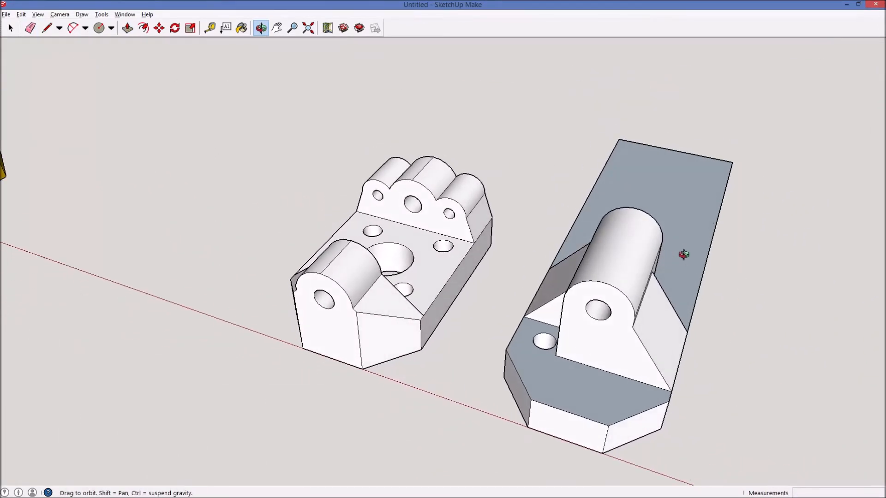
key(space)
click(692, 245)
right_click(694, 248)
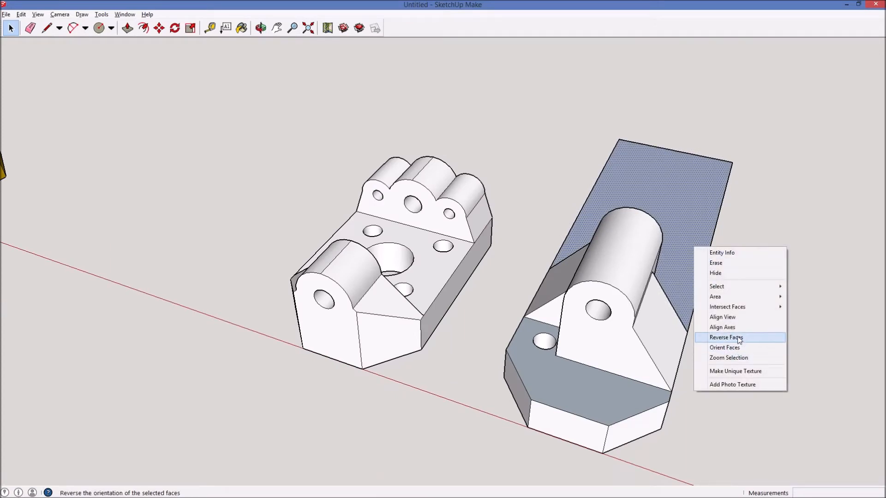
click(726, 337)
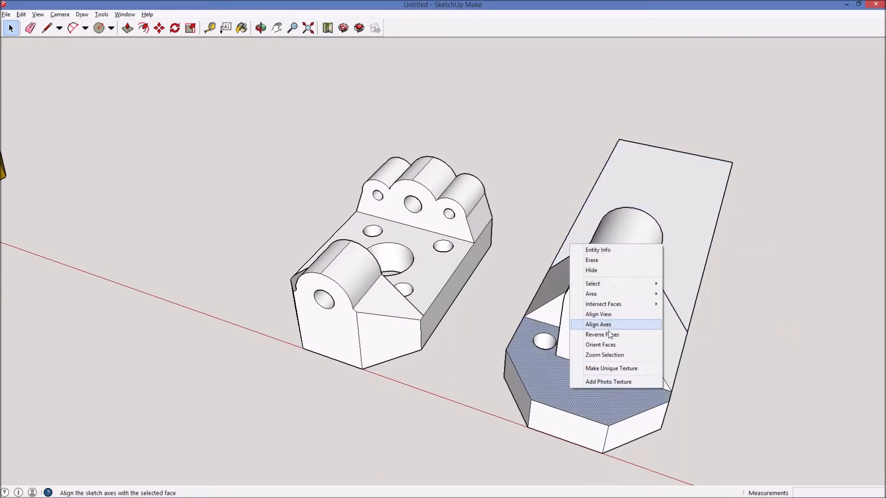
click(616, 335)
middle_click(616, 336)
middle_drag(757, 312, 277, 300)
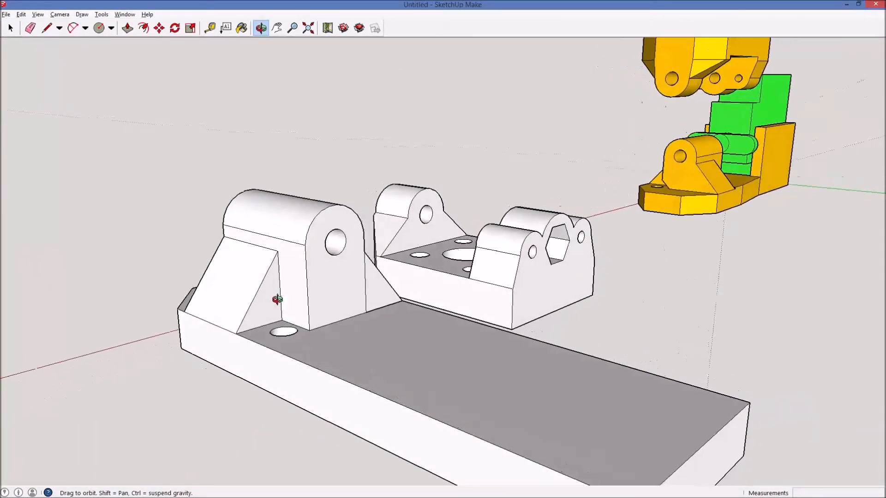
middle_drag(439, 340, 381, 287)
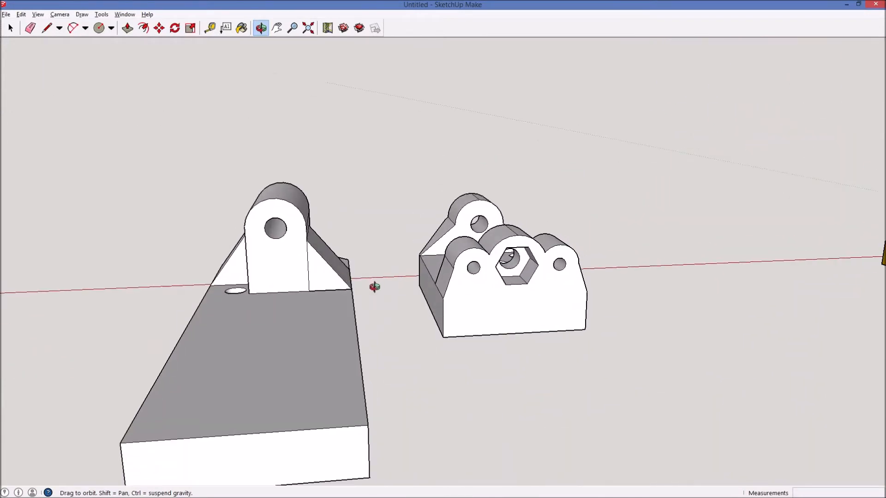
Erase the short stray line at the bottom edge of the hinge block's plate-facing end.
scroll(305, 291, up, 10)
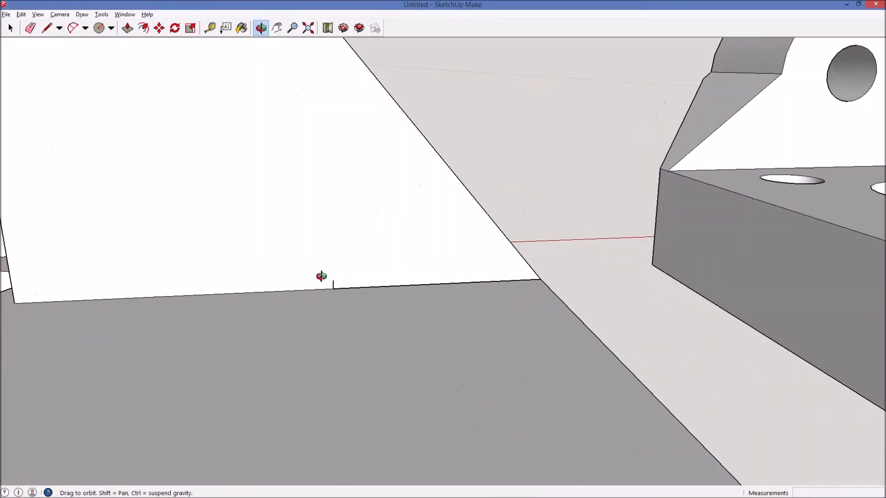
key(e)
middle_click(331, 307)
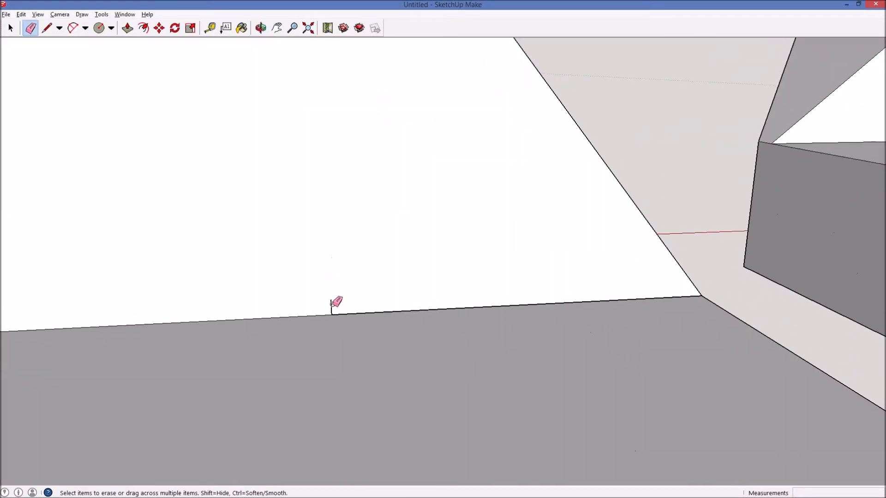
click(331, 305)
scroll(379, 303, down, 8)
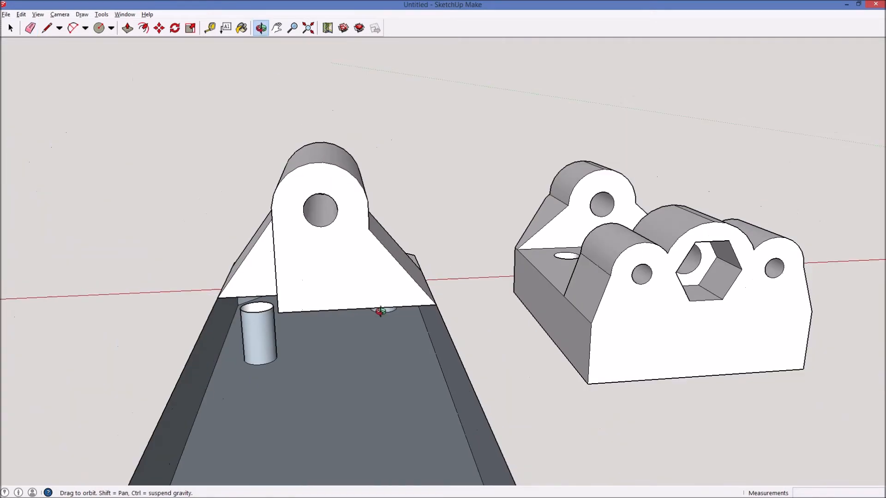
Draw a 22 mm line across the plate along the block's end, from edge to edge, to close the plate's open top face.
middle_drag(333, 343, 662, 346)
key(l)
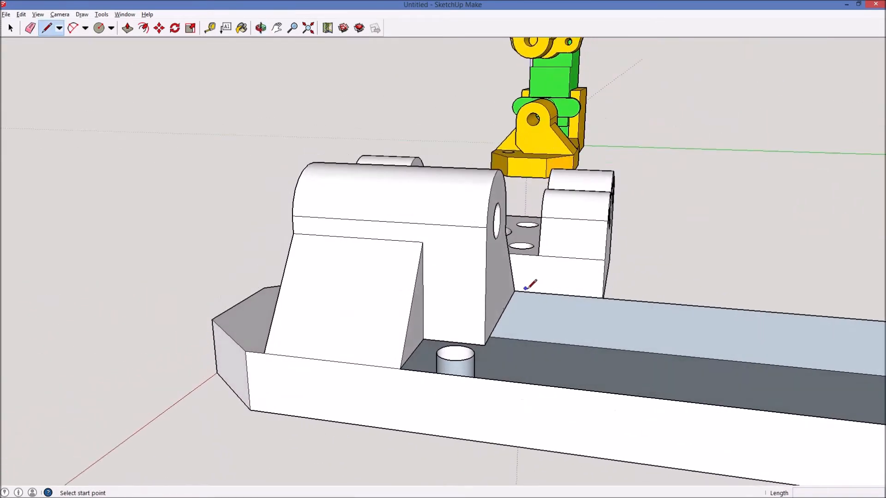
click(514, 291)
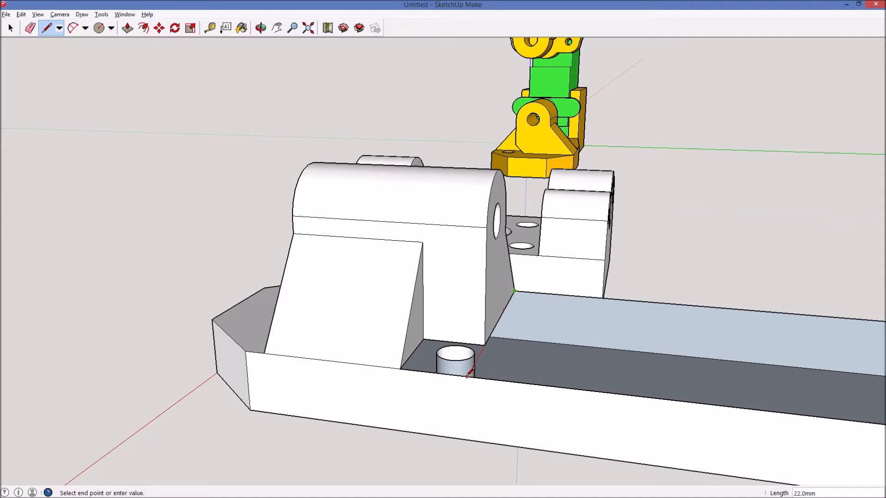
click(470, 378)
middle_click(470, 378)
mouse_move(470, 379)
middle_down()
mouse_move(511, 400)
mouse_move(518, 382)
mouse_move(578, 131)
mouse_move(579, 290)
mouse_move(787, 494)
mouse_move(884, 368)
mouse_move(566, 389)
mouse_move(458, 382)
middle_up()
middle_drag(639, 285, 536, 323)
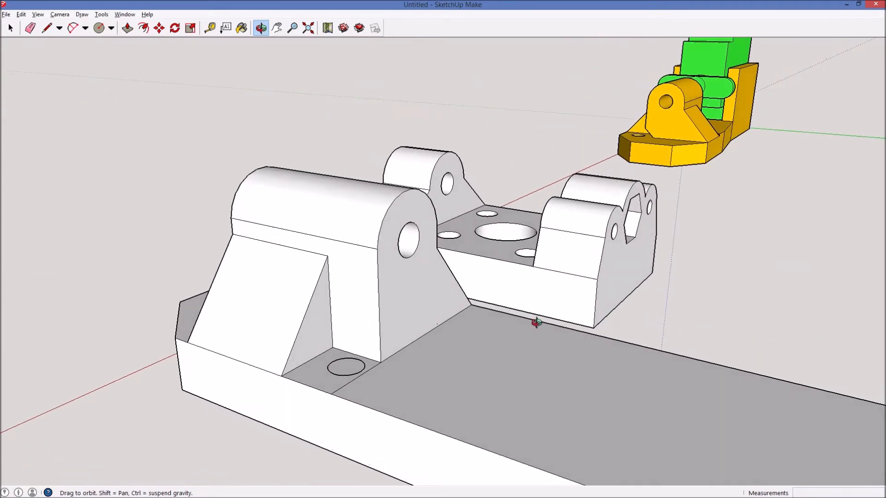
Draw a radius guide line from the centre of the mounting hole circle beside the gusset to its rim, and erase the circle.
drag(406, 434, 445, 417)
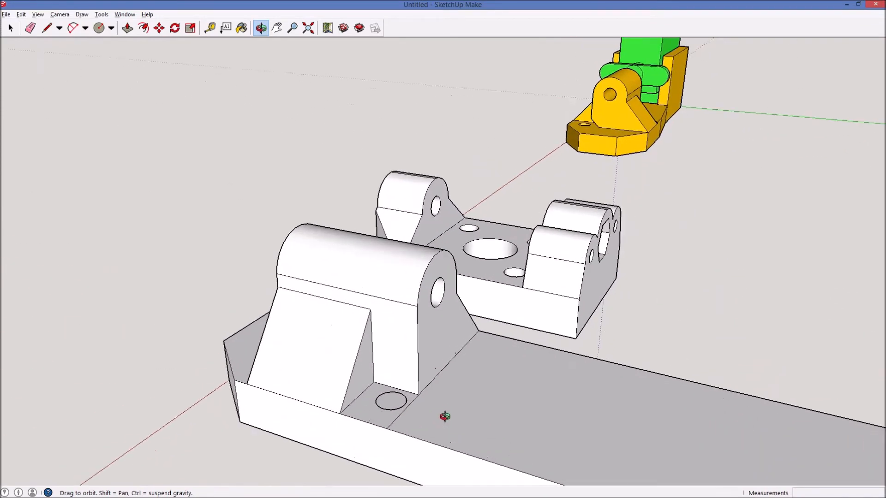
scroll(445, 417, up, 4)
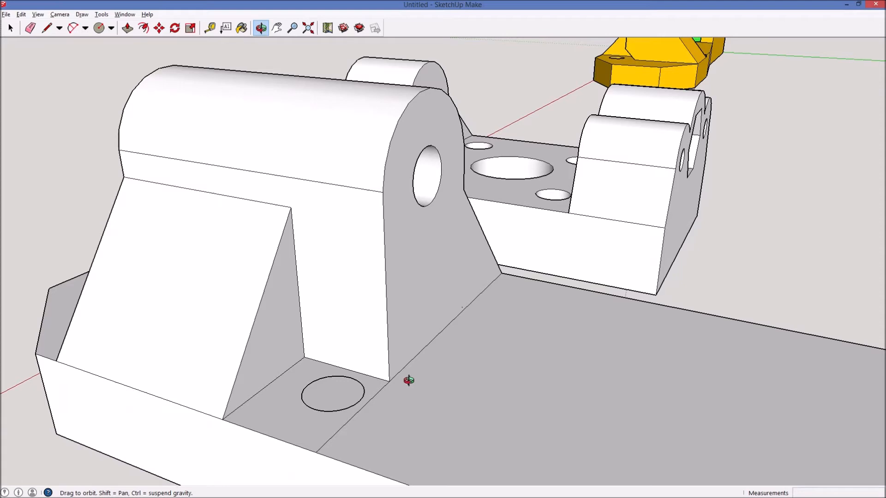
key(c)
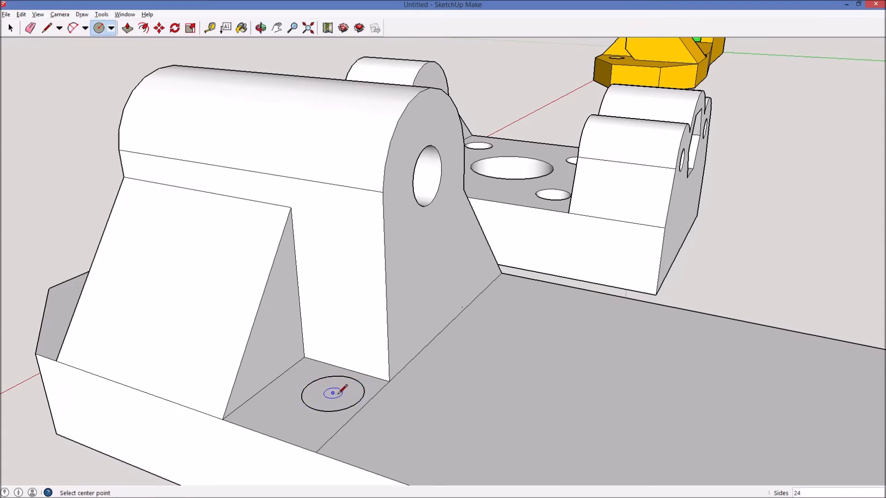
key(space)
click(345, 397)
key(o)
drag(217, 374, 422, 418)
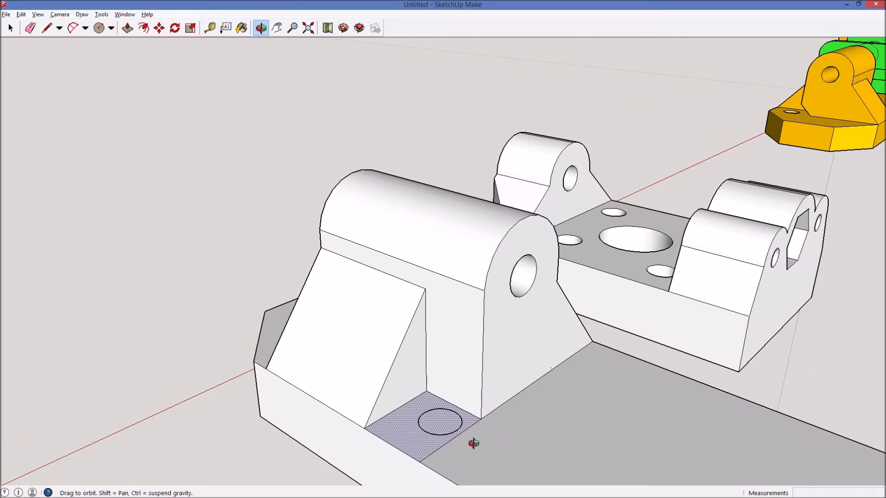
key(l)
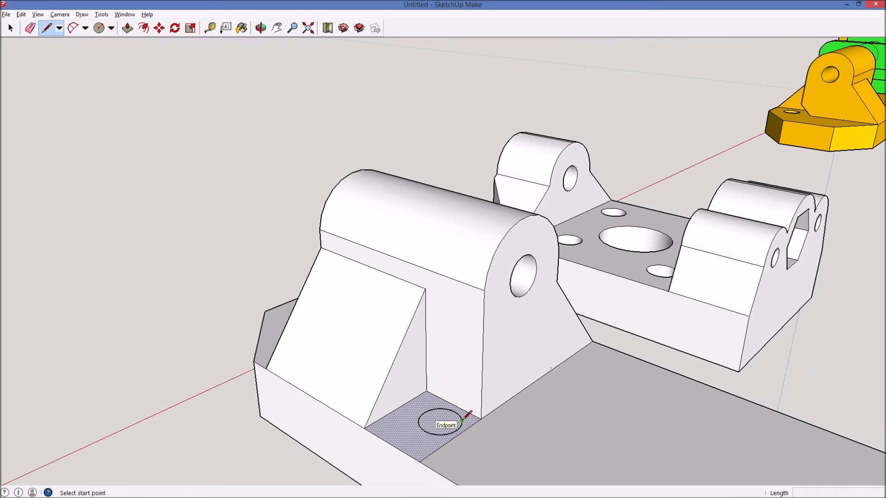
click(441, 421)
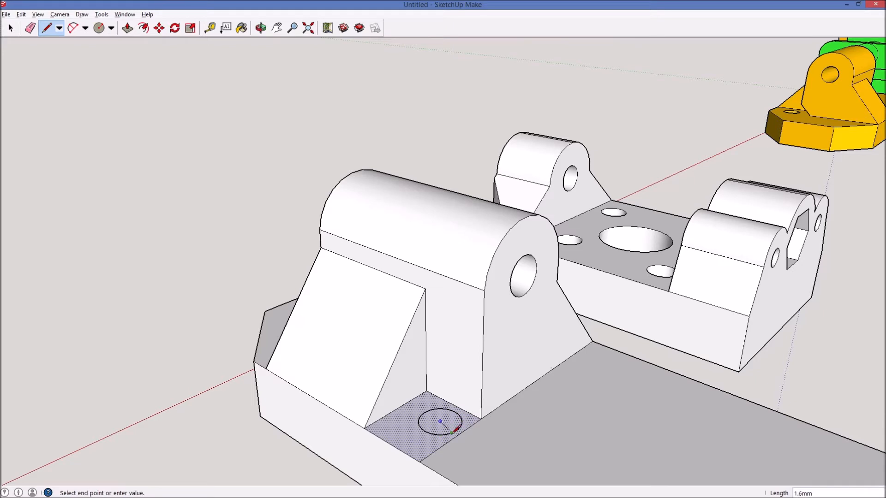
click(458, 429)
key(e)
click(449, 431)
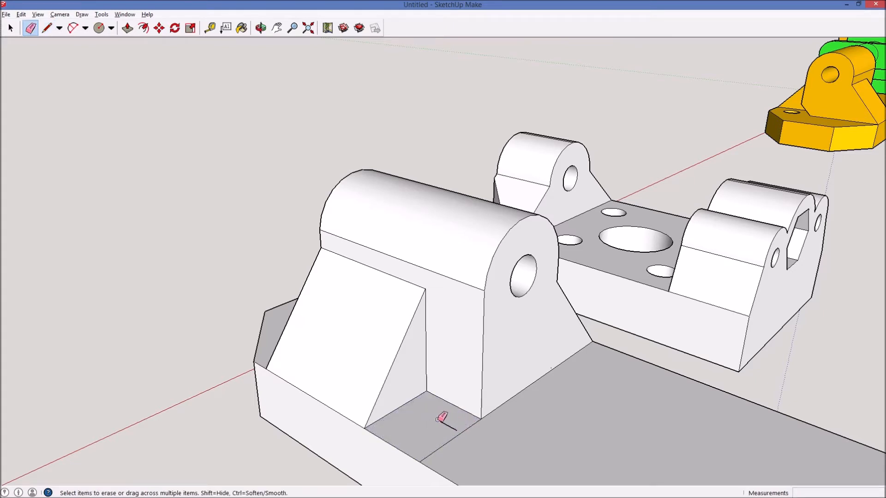
Redraw the mounting hole circle with a 1.6 mm radius from the same centre and erase the guide line.
key(c)
click(441, 421)
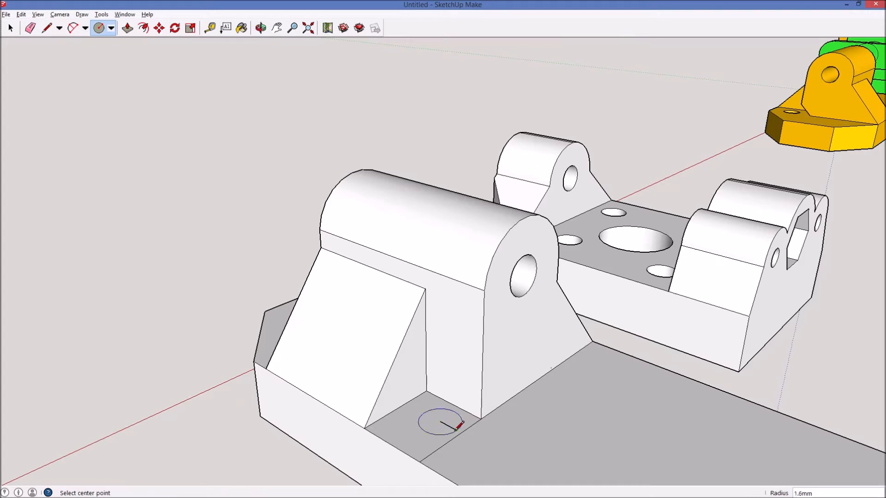
key(e)
Push the hole circle down through the plate's thickness and delete the face capping it on the underside.
key(p)
click(442, 422)
click(355, 482)
key(o)
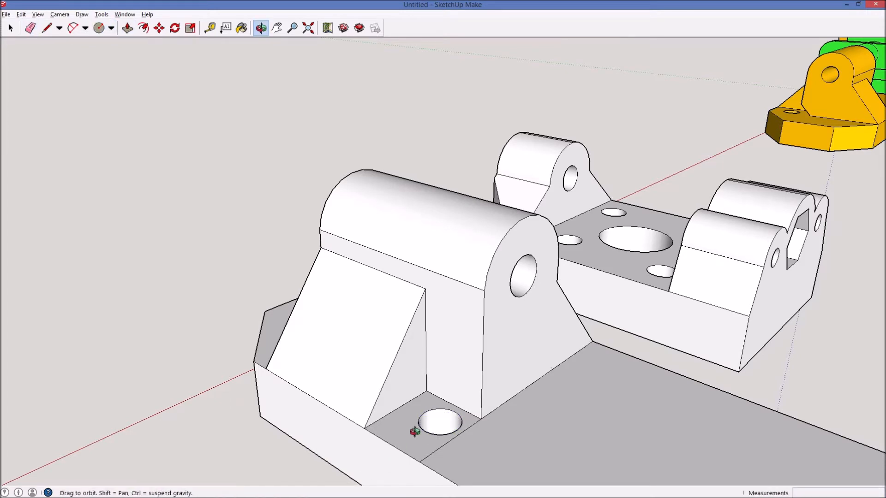
scroll(418, 432, down, 3)
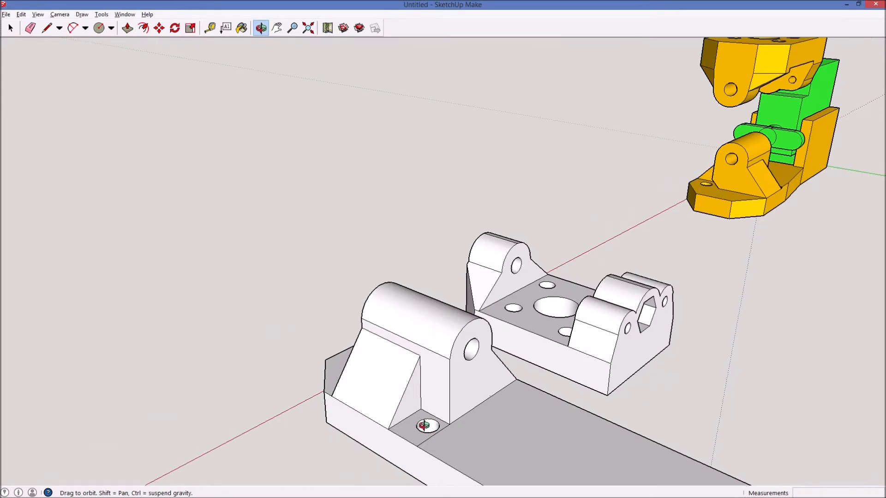
drag(379, 459, 462, 217)
key(p)
key(space)
click(466, 225)
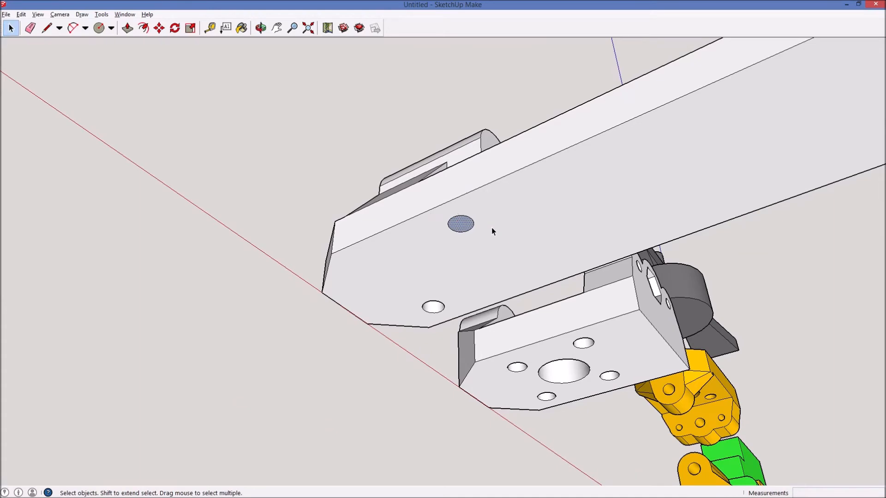
key(o)
Erase the dividing line on the plate's top face between the block's corner and the plate edge beside the mounting hole.
mouse_move(490, 224)
mouse_down()
mouse_move(511, 164)
mouse_move(500, 83)
mouse_move(544, 357)
mouse_move(645, 455)
mouse_up()
mouse_move(532, 390)
mouse_down()
mouse_move(540, 422)
mouse_move(399, 437)
mouse_move(368, 346)
mouse_move(312, 393)
mouse_move(342, 384)
mouse_move(558, 382)
mouse_move(518, 419)
mouse_move(469, 403)
mouse_move(438, 415)
mouse_move(443, 403)
mouse_move(307, 389)
mouse_move(241, 342)
mouse_up()
key(e)
key(o)
drag(215, 385, 191, 451)
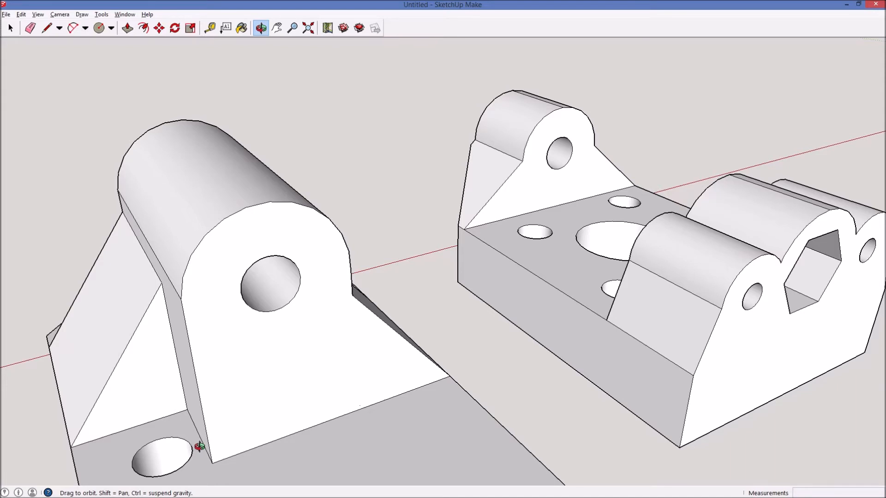
Measure the slanted cut at the hinge block's bottom corner on the yellow reference part.
scroll(199, 446, down, 3)
drag(250, 408, 246, 310)
drag(207, 363, 340, 368)
scroll(270, 174, up, 5)
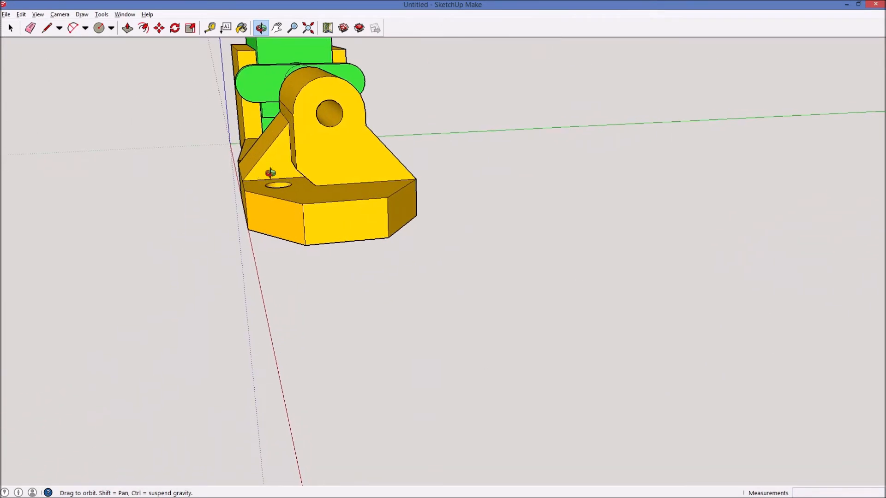
scroll(300, 170, up, 5)
scroll(387, 190, up, 3)
drag(387, 190, 316, 194)
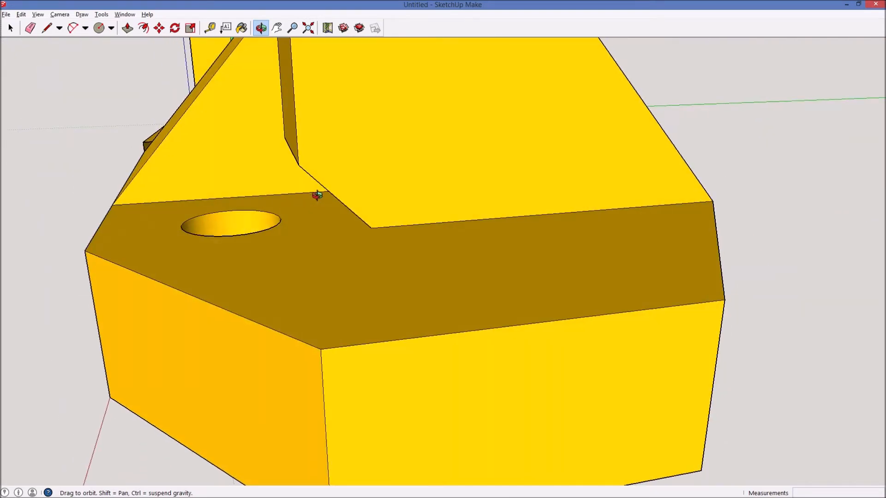
key(l)
click(299, 164)
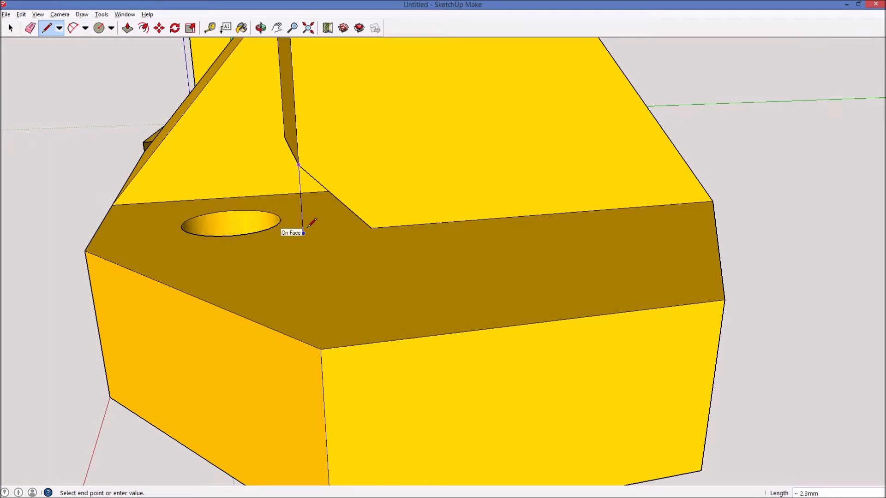
click(372, 228)
scroll(338, 224, down, 10)
click(469, 294)
On the white block's end face, draw a 2.5 mm horizontal guide line inward from the vertical edge beside the mounting hole.
key(o)
drag(477, 280, 134, 242)
scroll(405, 287, up, 6)
scroll(405, 286, up, 8)
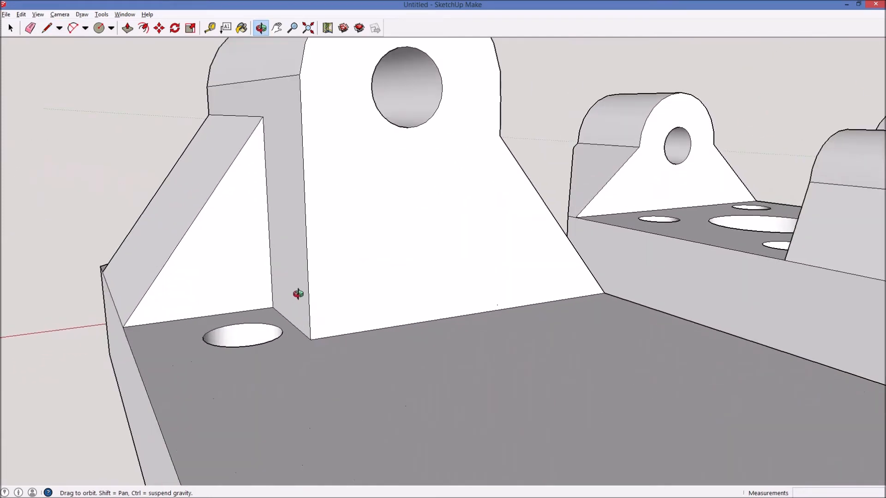
key(Escape)
key(Escape)
click(309, 322)
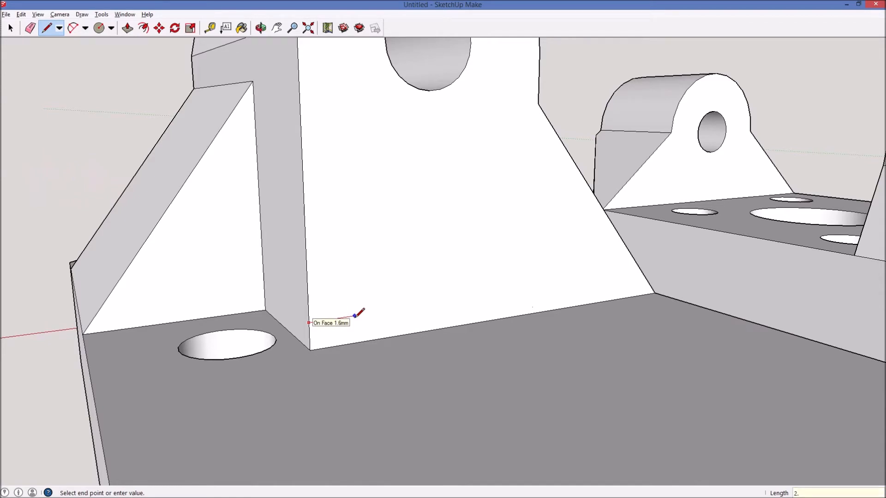
key(Return)
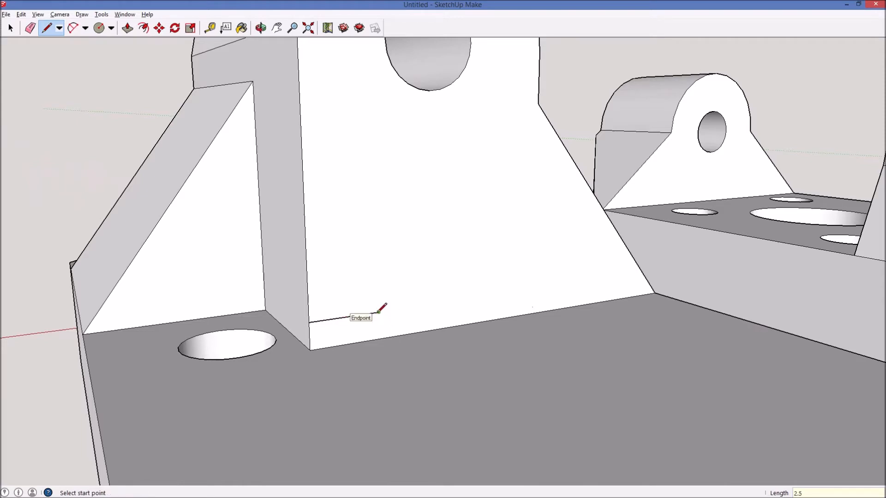
Complete a 2.5 mm guide square at the end face's bottom corner and draw its diagonal from the vertical edge to the base.
click(379, 339)
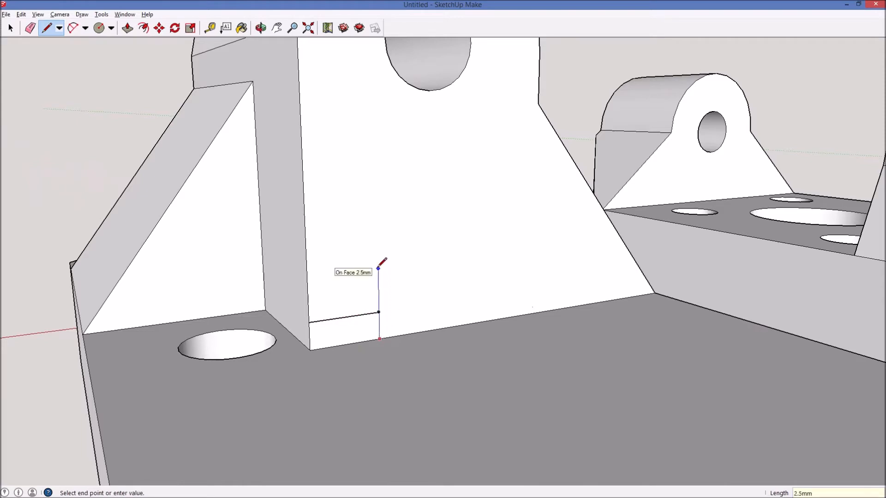
text(2.5)
key(Return)
click(307, 276)
click(307, 277)
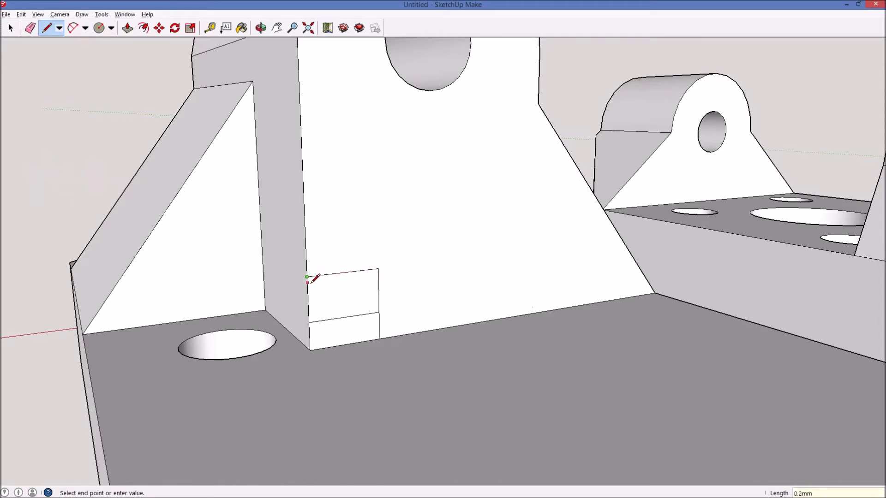
click(379, 339)
Erase the guide lines around the diagonal, leaving only the triangular corner profile on the end face.
key(e)
key(p)
key(e)
click(367, 314)
click(334, 319)
drag(365, 275, 411, 301)
Push the triangular corner back to the gusset's face to cut the clearance bevel, and erase the leftover edge there.
key(p)
drag(328, 320, 267, 286)
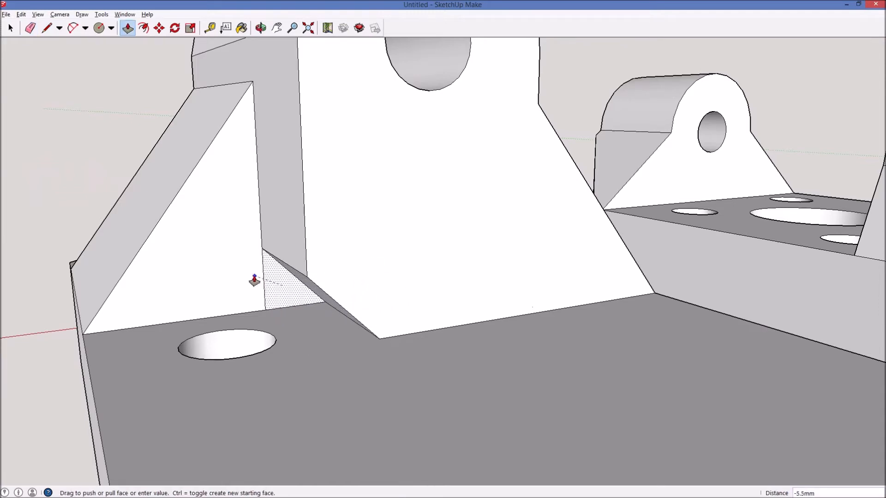
key(o)
key(e)
click(264, 281)
On the block's opposite end face, draw a 2.5 mm line upward from the base near the corner by the other mounting hole.
mouse_move(256, 289)
middle_down()
mouse_move(309, 244)
mouse_move(342, 316)
middle_up()
drag(384, 340, 727, 187)
mouse_move(728, 187)
middle_down()
mouse_move(737, 180)
mouse_move(678, 172)
mouse_move(532, 300)
mouse_move(569, 290)
mouse_move(576, 263)
mouse_move(700, 282)
middle_up()
scroll(532, 300, up, 3)
key(l)
click(637, 299)
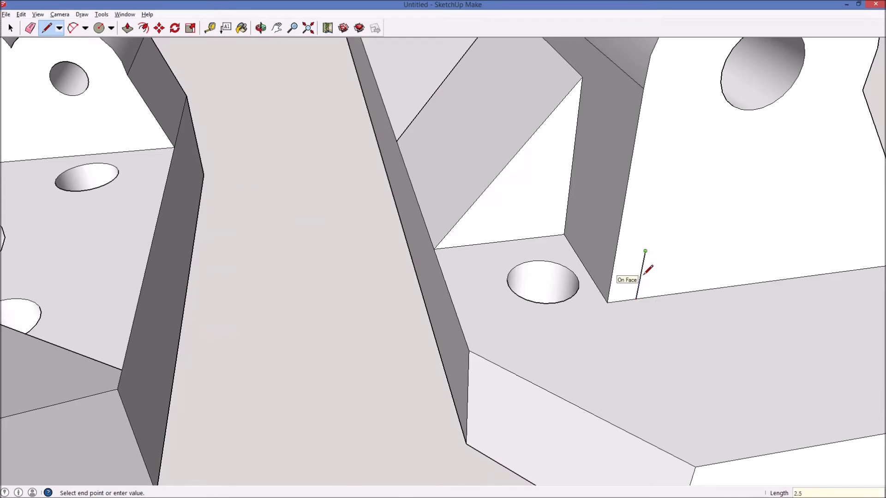
key(Return)
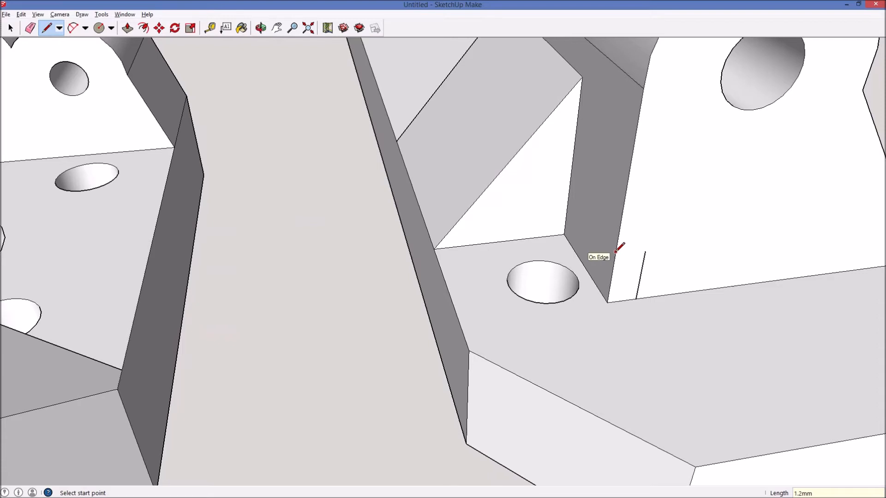
Connect the upper end of the upright guide line to the block's vertical edge with a horizontal line.
scroll(655, 256, up, 3)
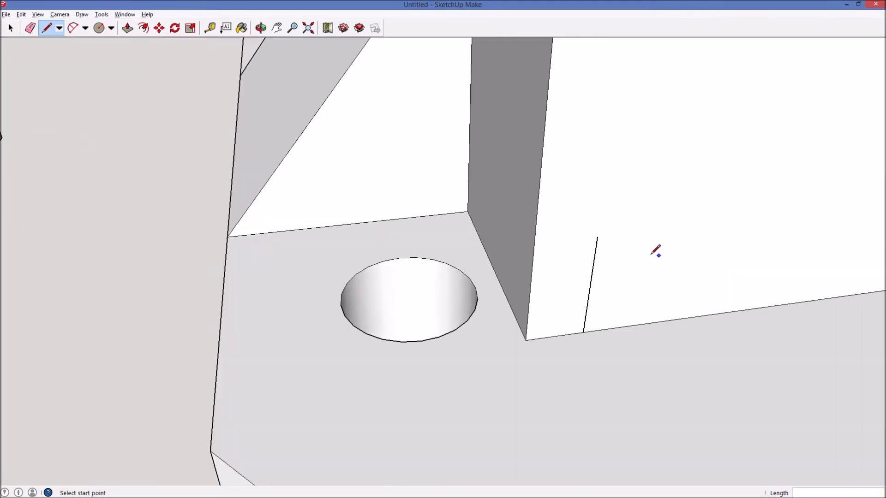
click(534, 241)
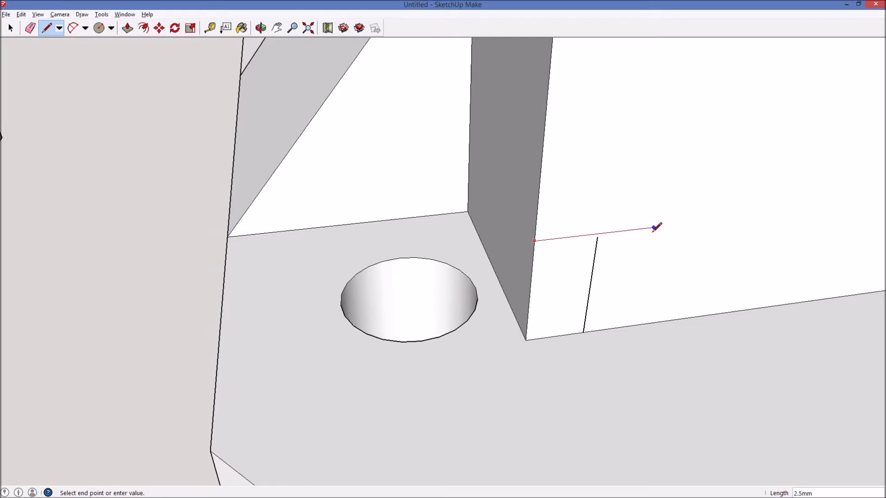
key(Escape)
click(597, 237)
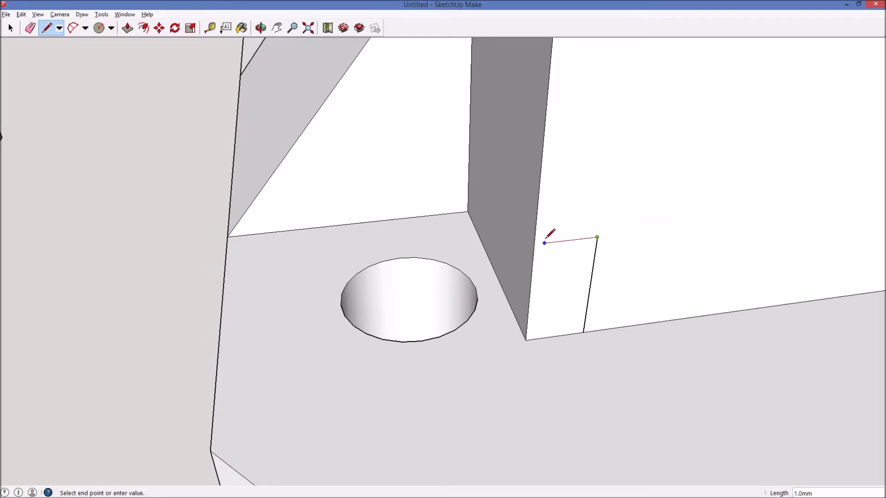
click(534, 240)
Draw a 2.5 mm horizontal line inward from that vertical edge and a line down from its end to the base.
click(534, 244)
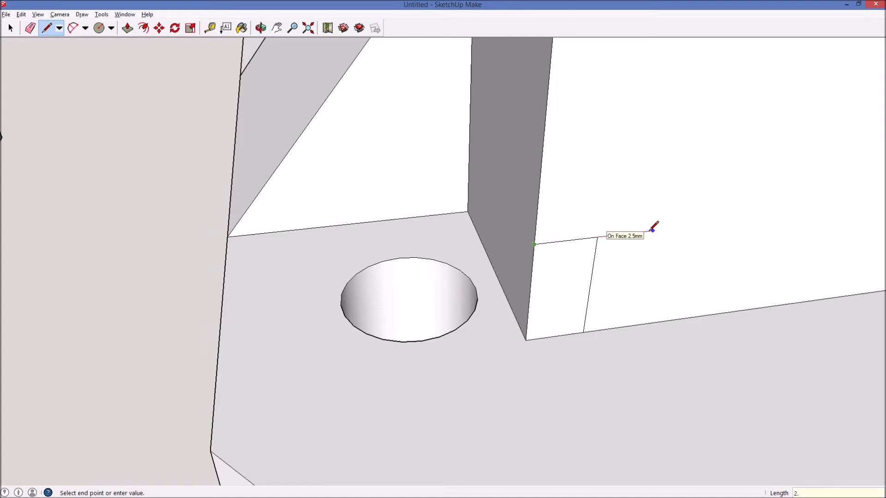
key(Return)
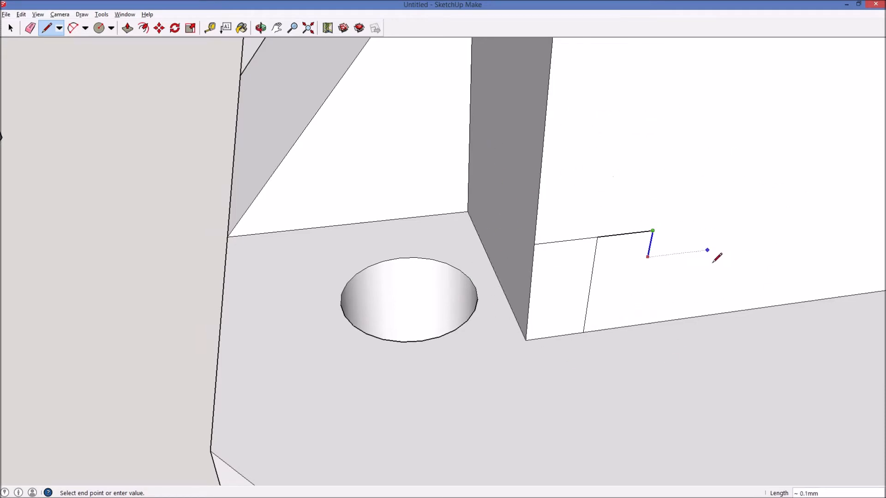
click(634, 325)
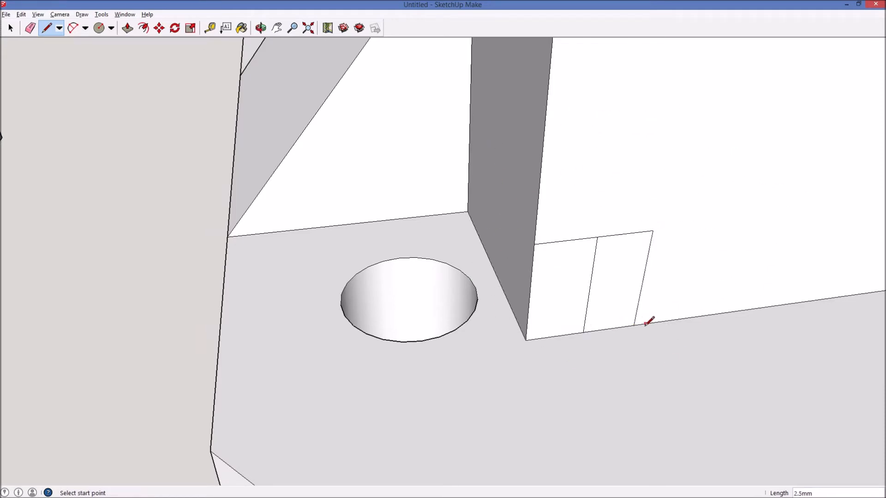
Draw a diagonal across the corner square from the base edge to the block's vertical edge, and erase the guide lines around it.
click(634, 326)
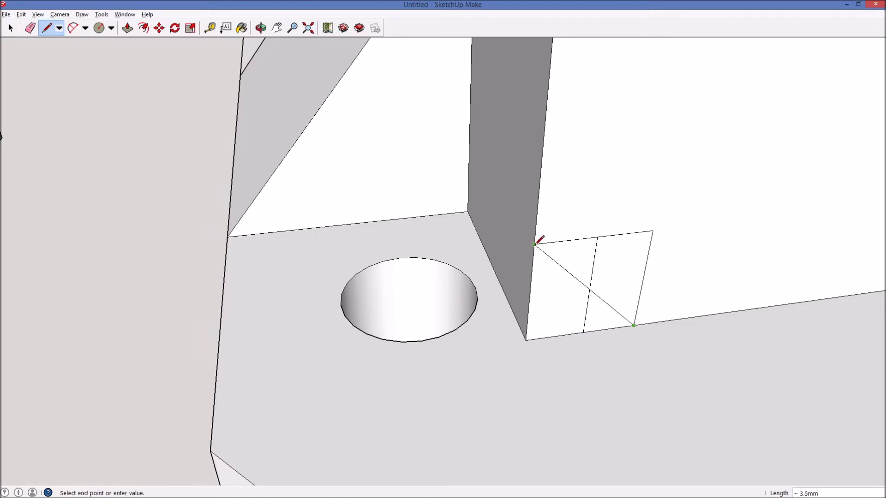
click(534, 244)
key(p)
key(e)
mouse_move(589, 300)
mouse_down()
mouse_move(628, 259)
mouse_move(613, 254)
mouse_move(633, 231)
mouse_up()
Push the triangular corner back to the gusset's face to cut the second hole clearance bevel, and erase the leftover edges.
key(p)
click(563, 313)
click(445, 202)
key(e)
key(p)
key(e)
click(469, 182)
middle_click(469, 184)
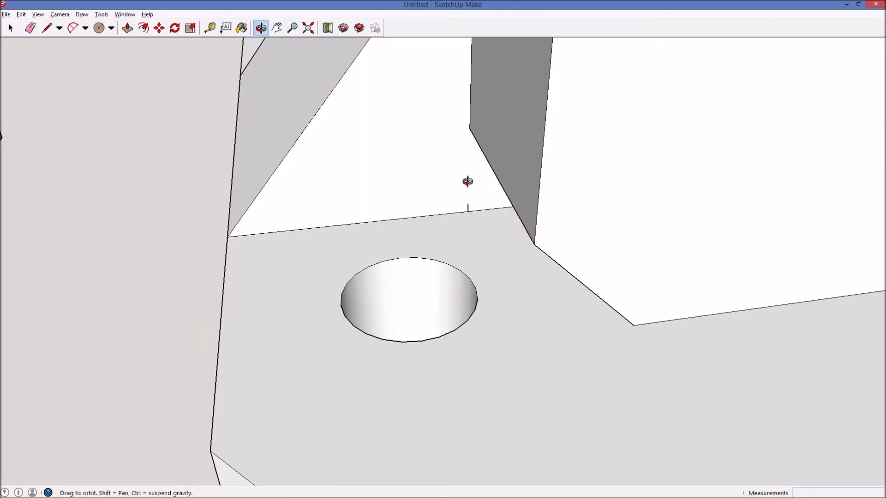
Examine the end and underside of the servo housing on the yellow reference base.
key(o)
scroll(468, 205, down, 6)
mouse_move(544, 194)
mouse_down()
mouse_move(594, 207)
mouse_move(730, 124)
mouse_move(716, 174)
mouse_move(188, 148)
mouse_move(118, 233)
mouse_move(45, 184)
mouse_move(139, 198)
mouse_move(203, 162)
mouse_move(462, 197)
mouse_move(699, 134)
mouse_move(760, 63)
mouse_move(681, 293)
mouse_up()
drag(709, 117, 579, 171)
drag(800, 168, 686, 207)
middle_drag(782, 157, 667, 192)
shift+drag(666, 192, 601, 188)
scroll(738, 209, down, 4)
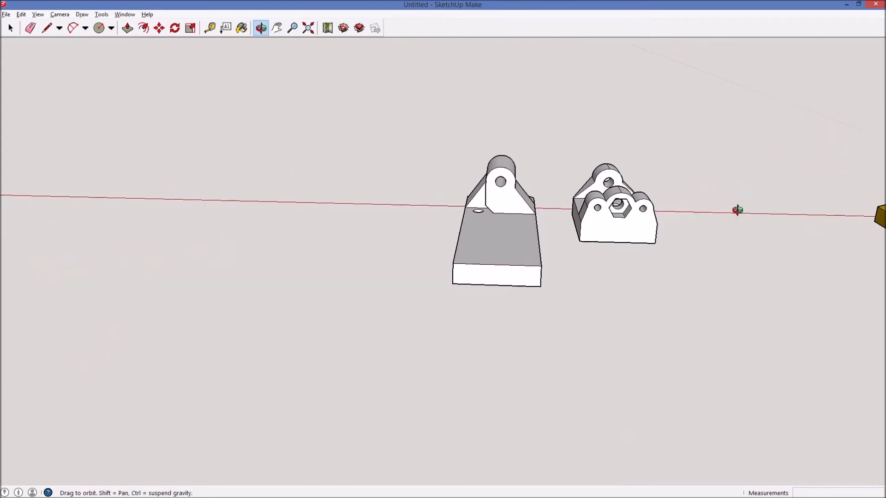
shift+drag(825, 200, 375, 67)
shift+drag(316, 76, 391, 216)
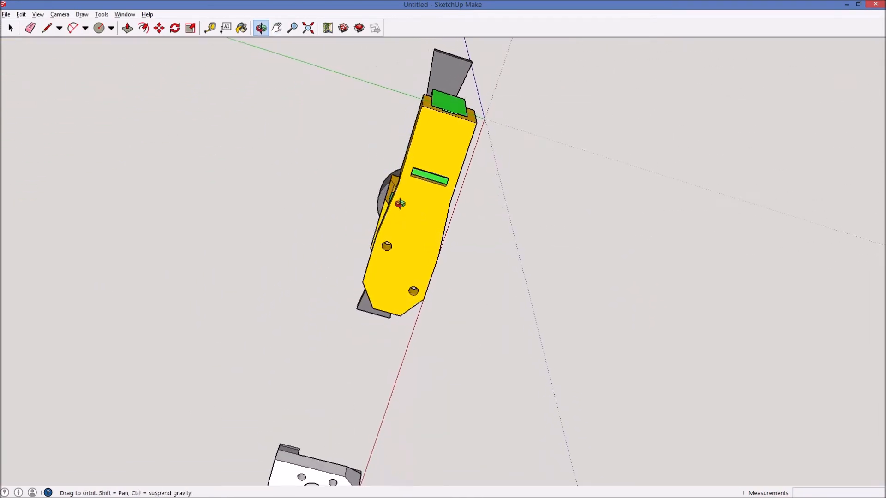
drag(439, 149, 489, 328)
drag(504, 279, 429, 259)
key(l)
click(418, 252)
key(o)
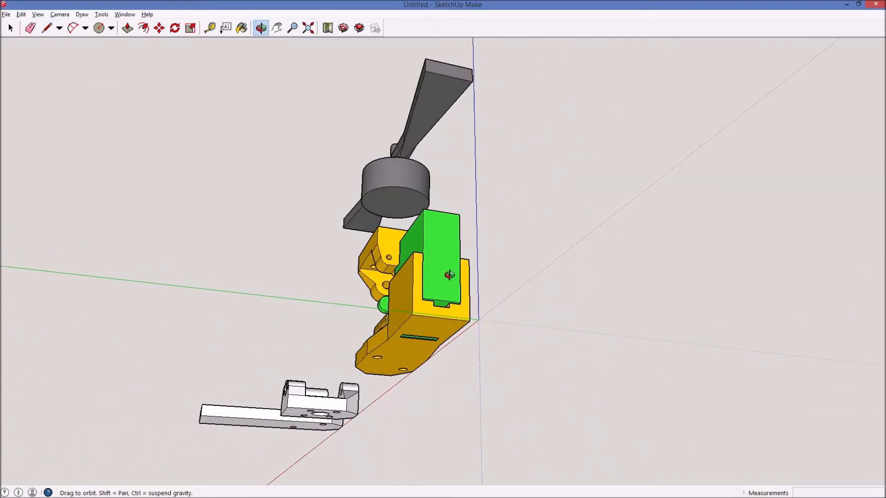
scroll(448, 249, up, 4)
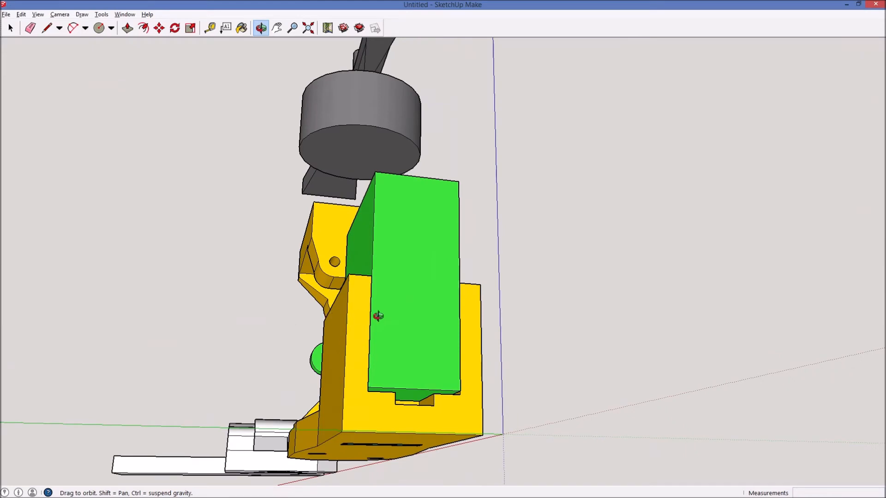
drag(428, 338, 386, 326)
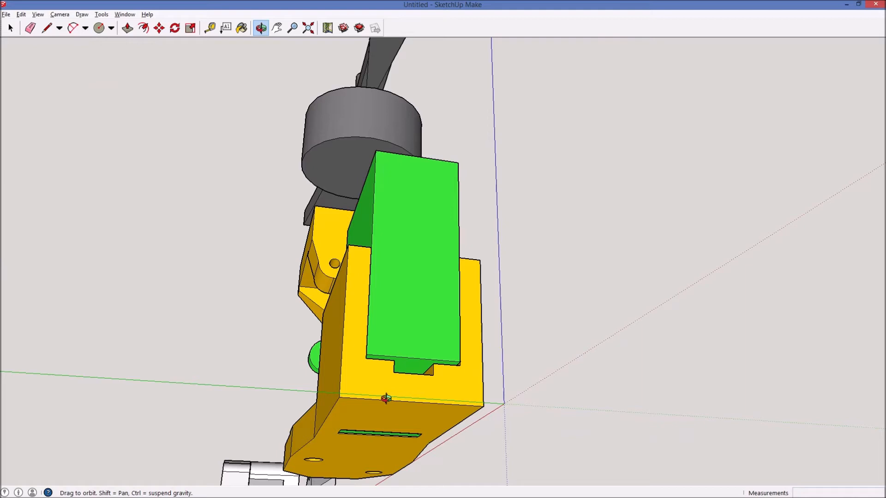
Measure along the bottom edge of the yellow reference housing's end face with a temporary line, and cancel the line.
key(l)
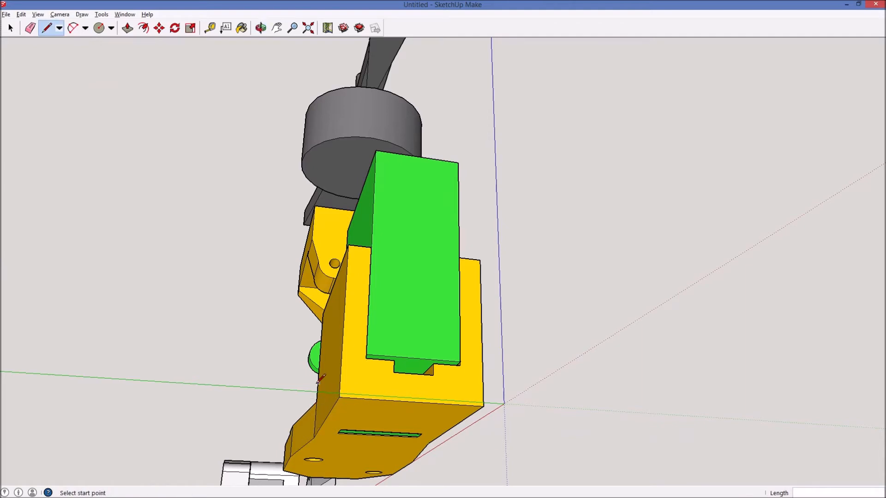
click(339, 397)
scroll(484, 405, down, 1)
scroll(483, 405, down, 4)
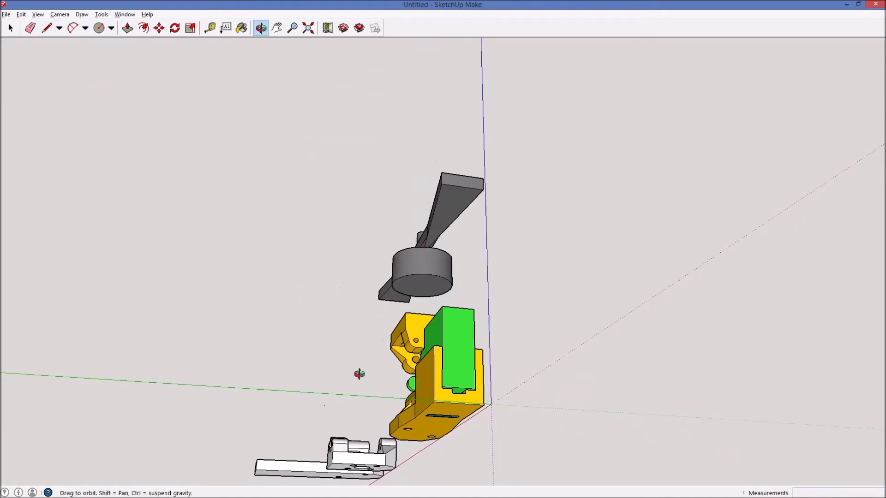
middle_drag(358, 374, 235, 447)
scroll(235, 447, down, 2)
scroll(234, 447, up, 4)
scroll(262, 414, up, 3)
middle_drag(263, 414, 370, 475)
scroll(386, 437, up, 6)
middle_drag(373, 425, 434, 331)
key(Escape)
Draw a short line inward from the midpoint of the plate's free end, guide lines to both sides of it, and returns to the end edge.
click(449, 429)
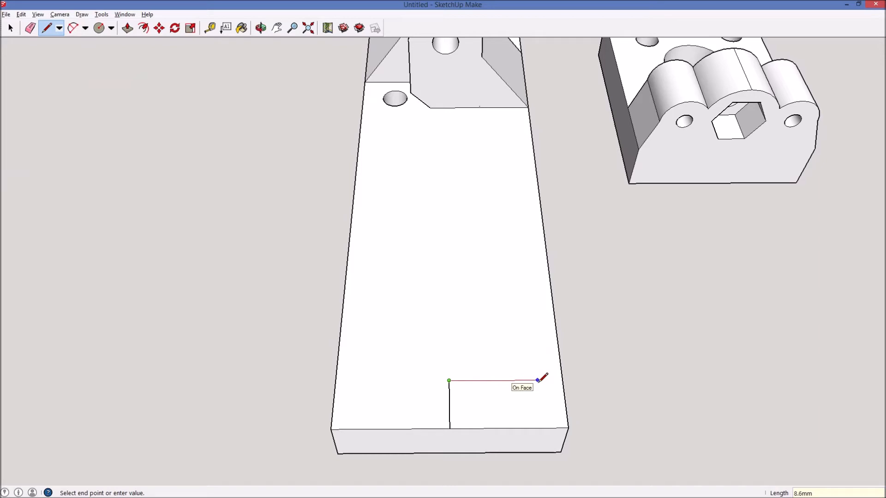
key(Return)
click(546, 428)
click(449, 381)
key(Return)
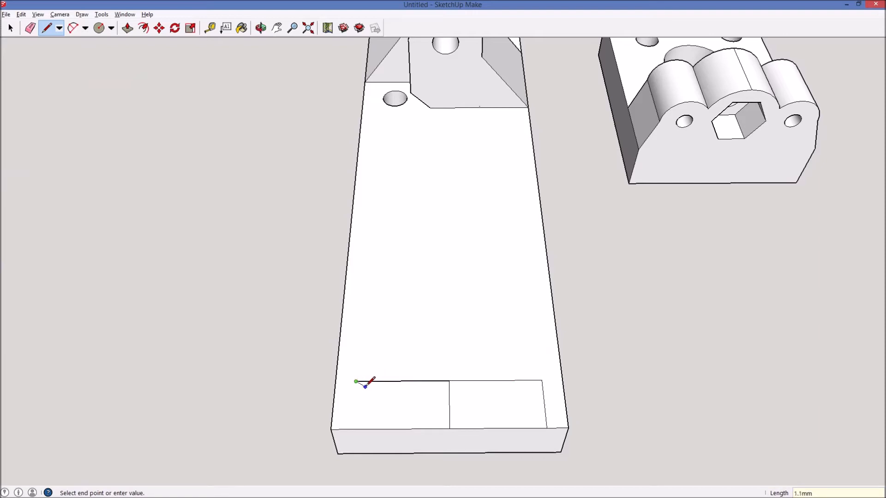
click(355, 428)
Measure the length of the yellow reference's servo housing along its side with a temporary line, and cancel the line.
mouse_move(413, 413)
middle_down()
mouse_move(613, 367)
mouse_move(396, 352)
mouse_move(593, 348)
mouse_move(701, 328)
mouse_move(465, 269)
mouse_move(346, 304)
middle_up()
shift+middle_drag(785, 310, 380, 372)
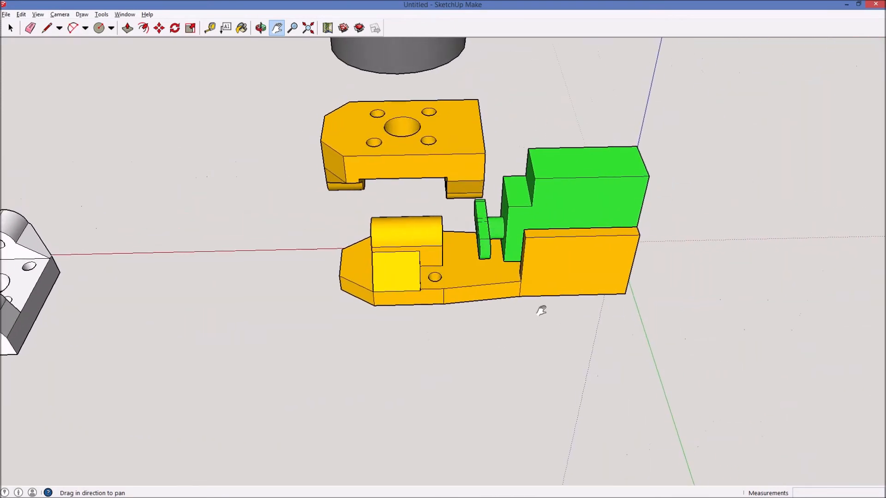
shift+middle_drag(586, 282, 576, 327)
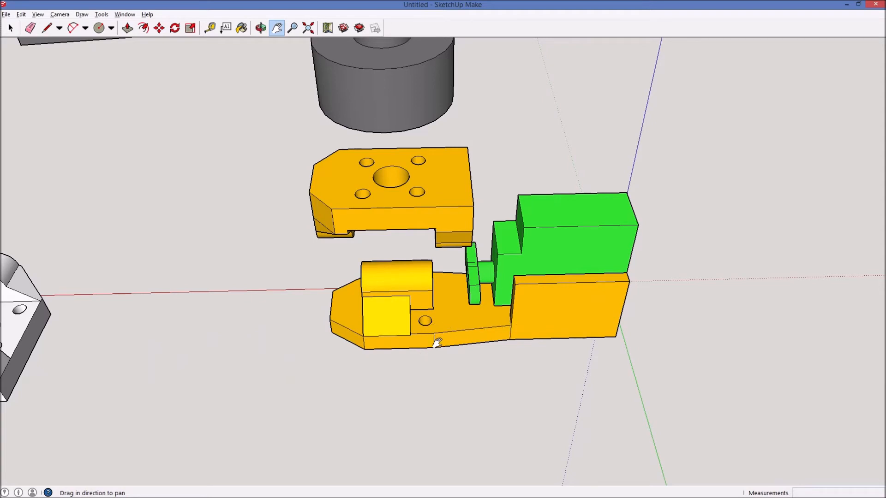
middle_drag(455, 325, 423, 352)
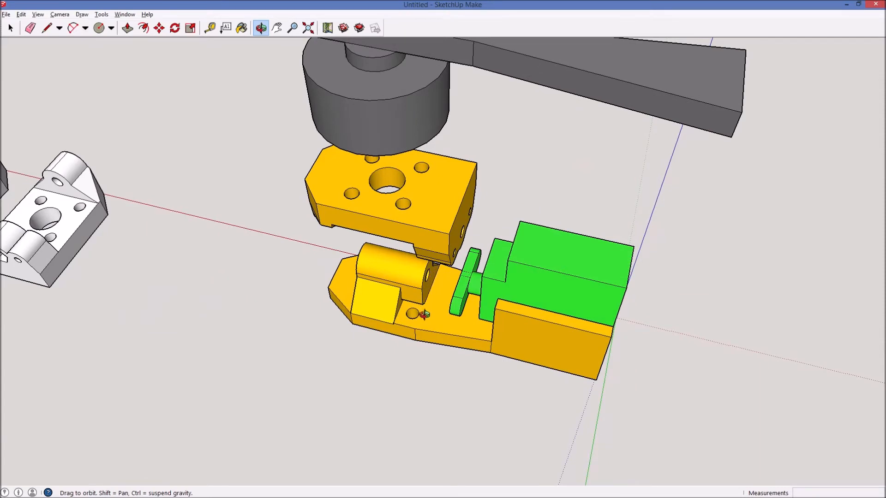
drag(421, 330, 540, 267)
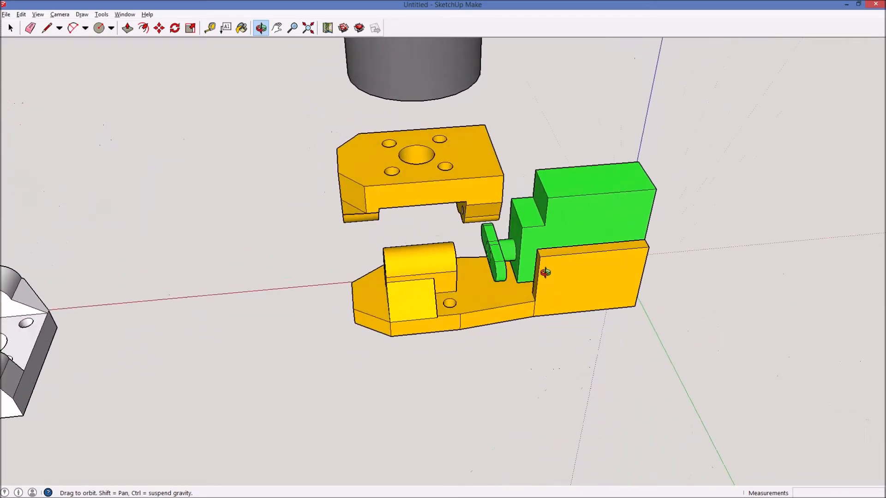
key(l)
click(535, 300)
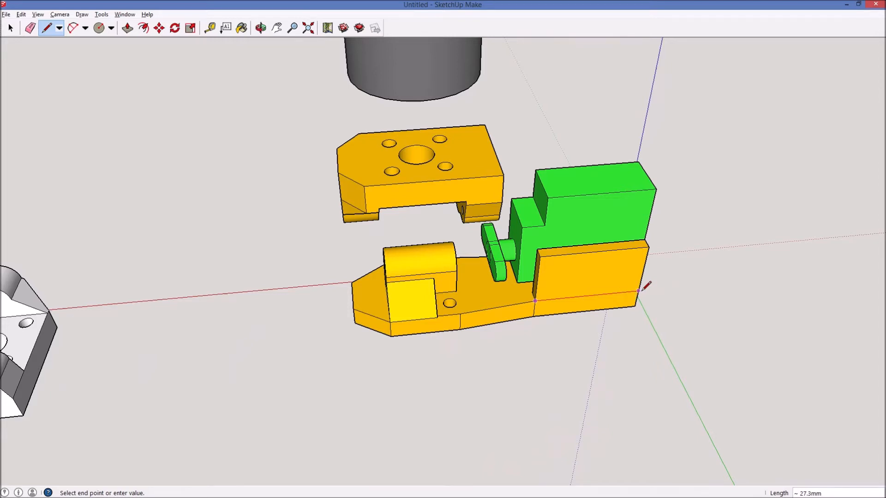
key(o)
shift+middle_drag(149, 372, 523, 271)
shift+middle_drag(204, 376, 382, 304)
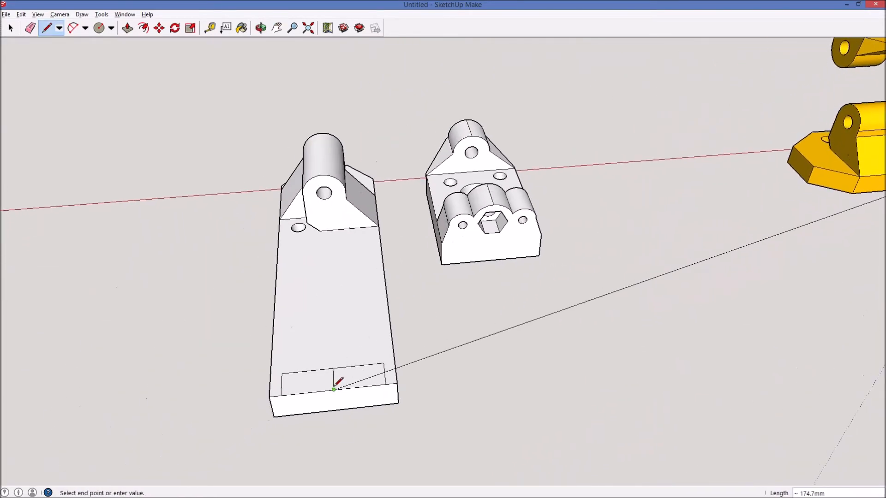
key(Escape)
Draw a centre line about 27.5 mm inward from the end edge's midpoint, and extend lines from its end to both plate sides.
click(333, 389)
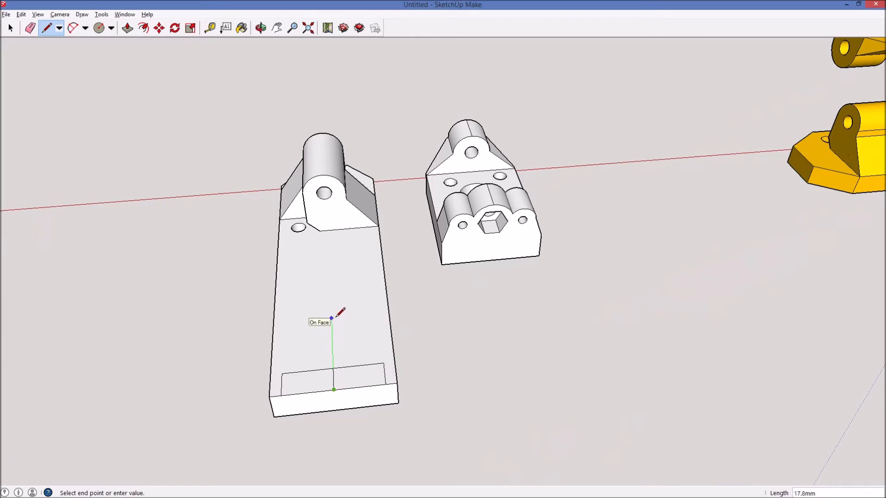
click(331, 284)
click(385, 280)
click(331, 284)
click(276, 290)
Connect both ends of the cross line to the guide rectangle's corners on the end edge with slanted lines.
click(275, 290)
click(281, 395)
click(385, 280)
click(385, 384)
Push the slanted strips on both sides down through the plate to taper its end section.
key(p)
click(391, 375)
click(391, 401)
click(292, 388)
click(267, 419)
Erase the guide rectangle's crosswise line near the tapered plate's end.
middle_drag(267, 419, 328, 412)
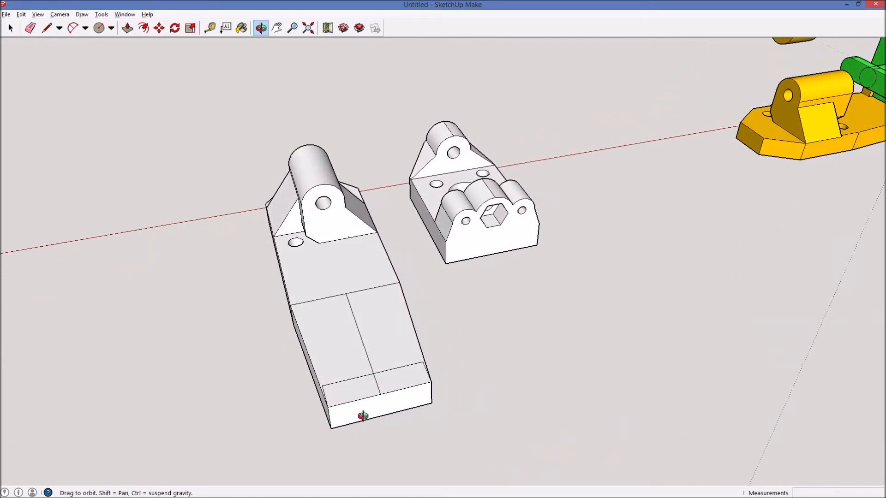
key(p)
key(e)
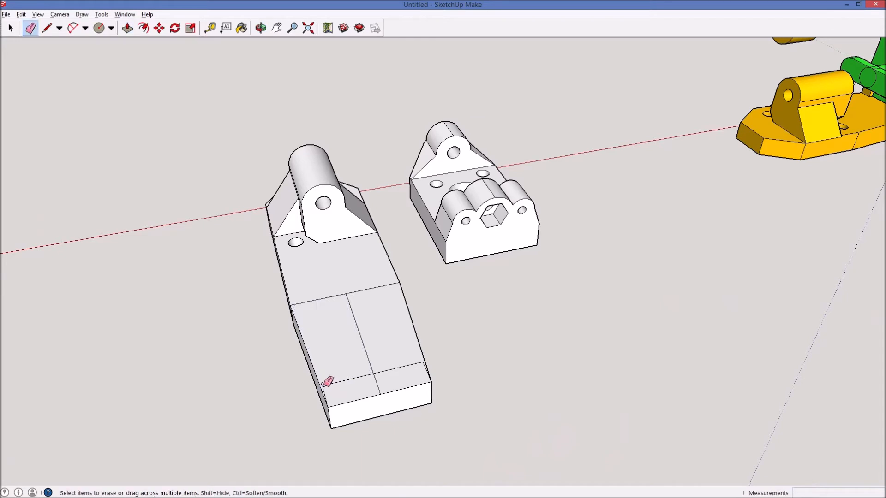
drag(381, 373, 421, 362)
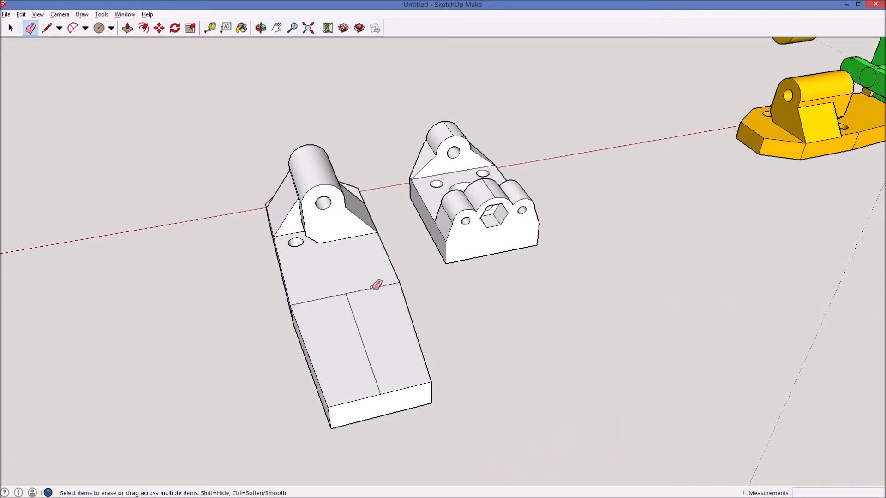
Measure the side wall thickness beside the green servo on the yellow reference housing, and cancel the temporary line.
key(o)
drag(415, 363, 664, 268)
drag(749, 219, 172, 56)
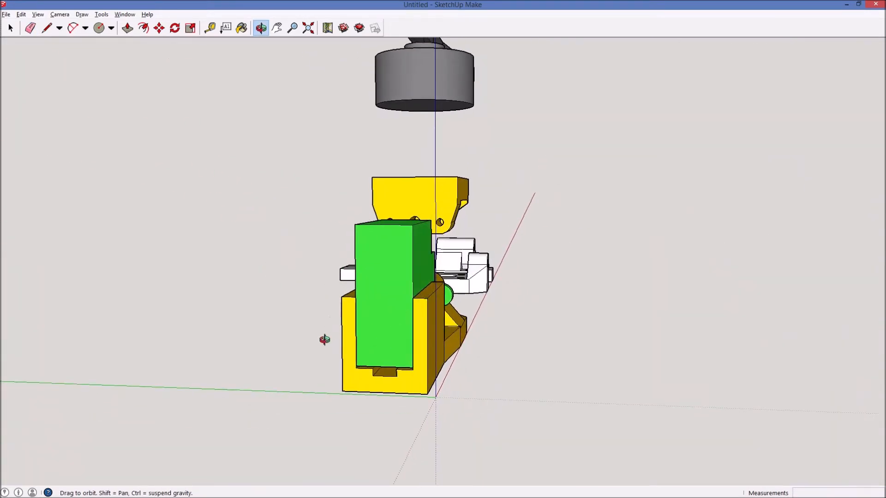
key(l)
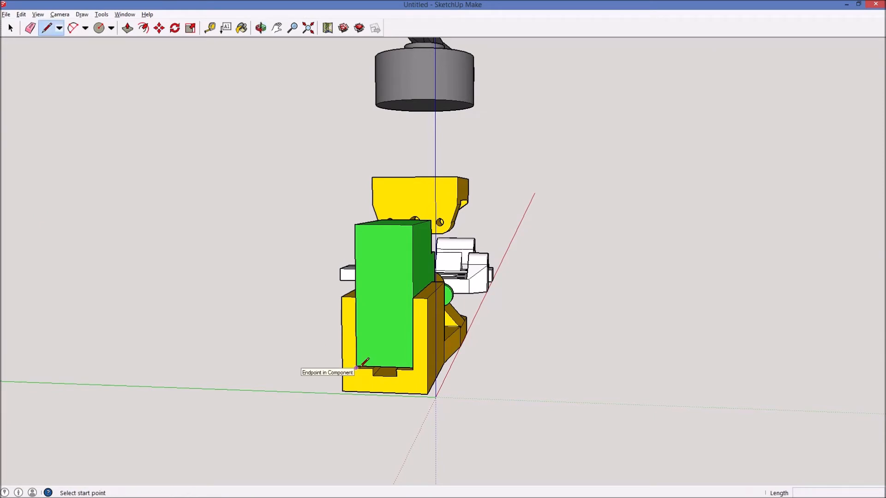
click(356, 367)
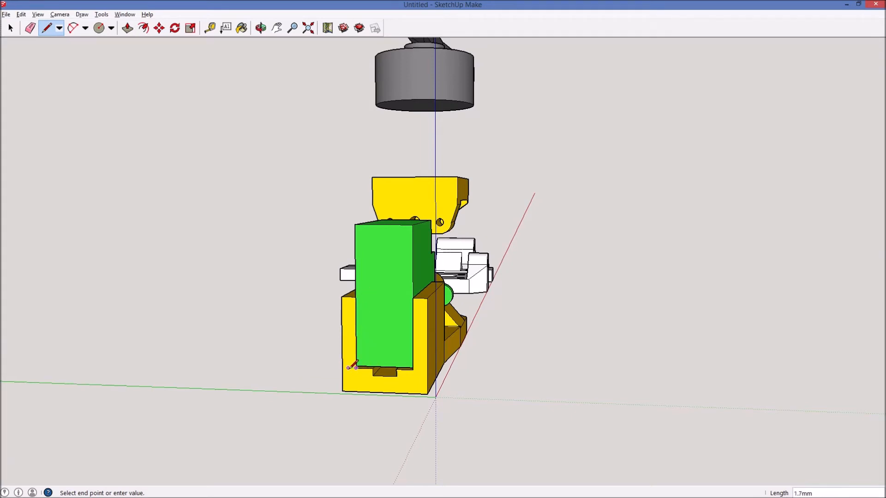
middle_drag(277, 307, 365, 356)
scroll(399, 340, up, 5)
middle_drag(325, 307, 353, 298)
key(Escape)
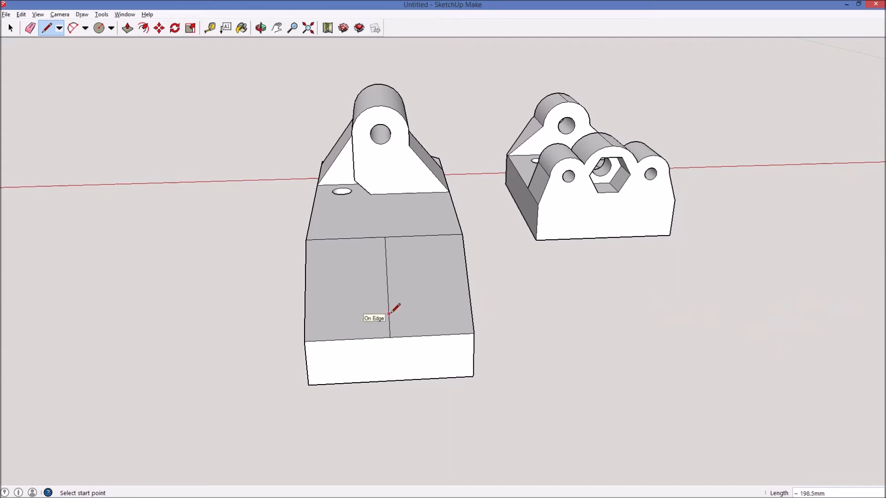
Undo the tapered side cuts and the guide line erasure, and remove the slanted lines along both plate sides.
middle_drag(314, 319, 464, 320)
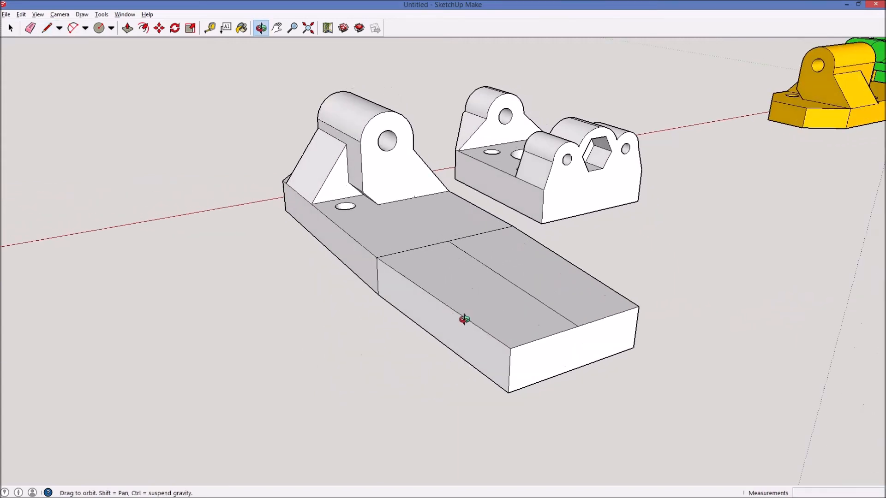
scroll(532, 314, down, 4)
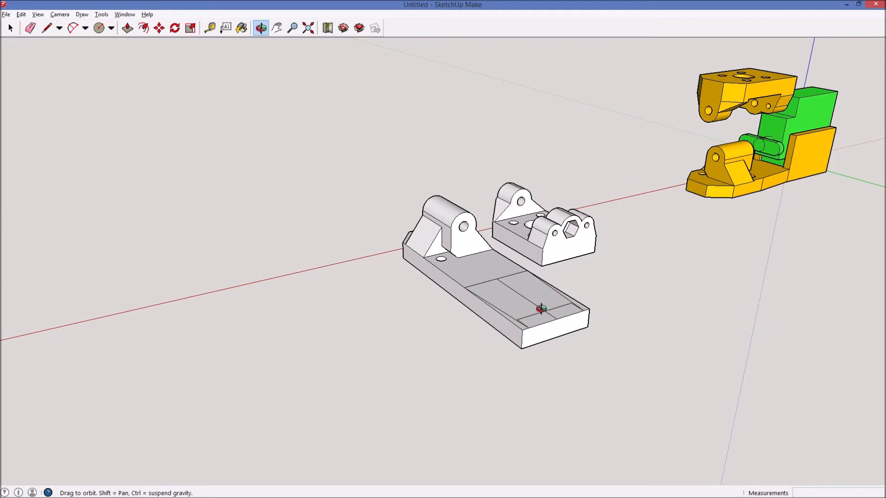
drag(541, 309, 517, 324)
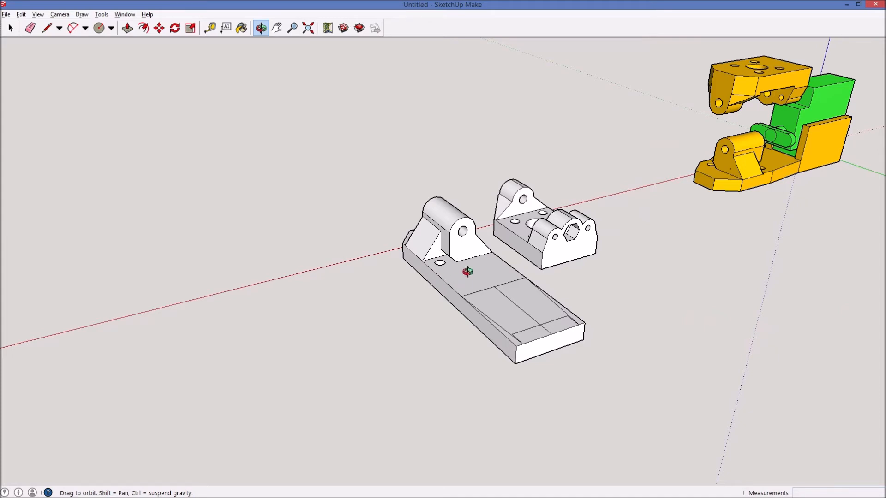
scroll(497, 322, up, 5)
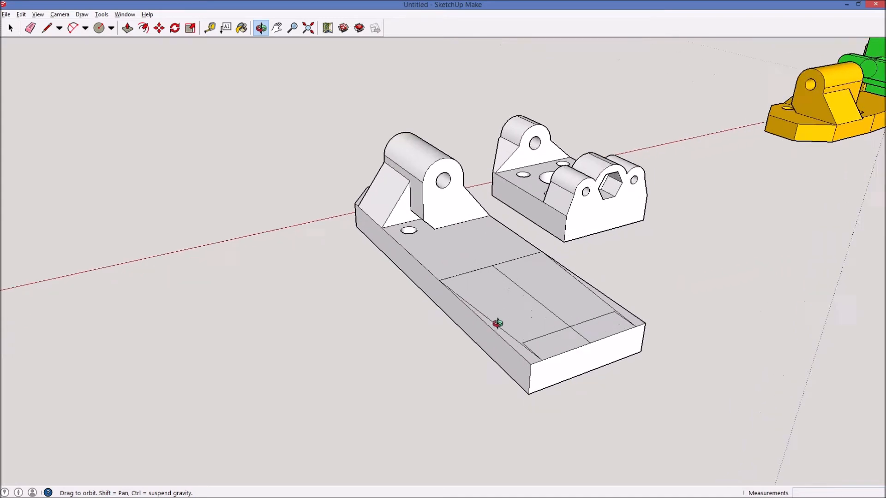
key(e)
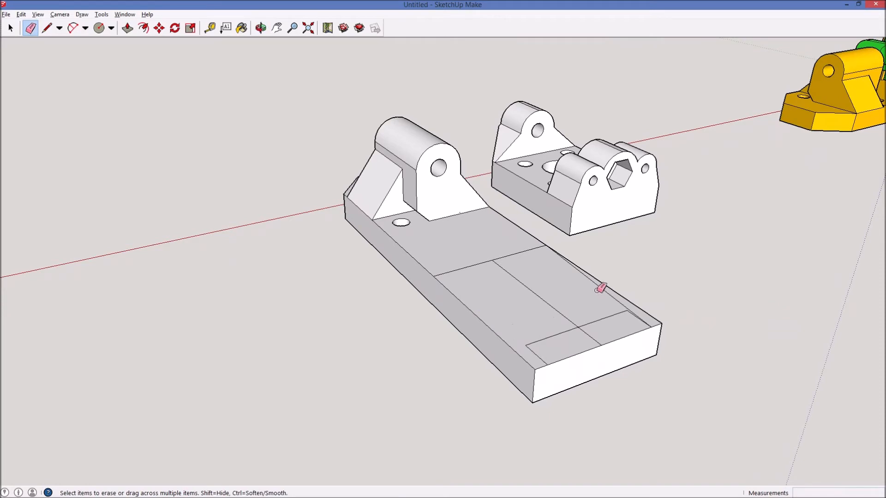
Draw straight lengthwise lines from the guide rectangle's two inner corners to the cross line, marking a parallel-sided end section.
key(l)
click(525, 345)
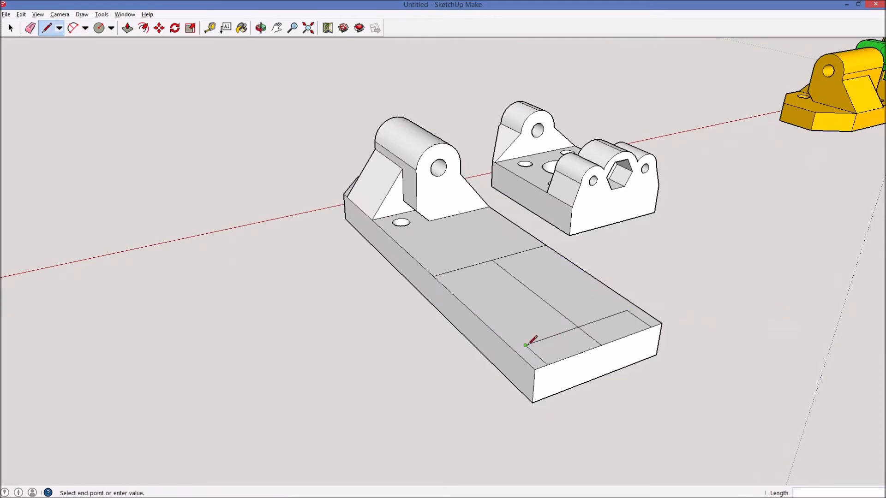
click(445, 273)
click(625, 310)
Push both narrow side strips down through the plate to cut them away, and erase the leftover vertical edge on the side.
key(e)
key(p)
drag(461, 302, 467, 337)
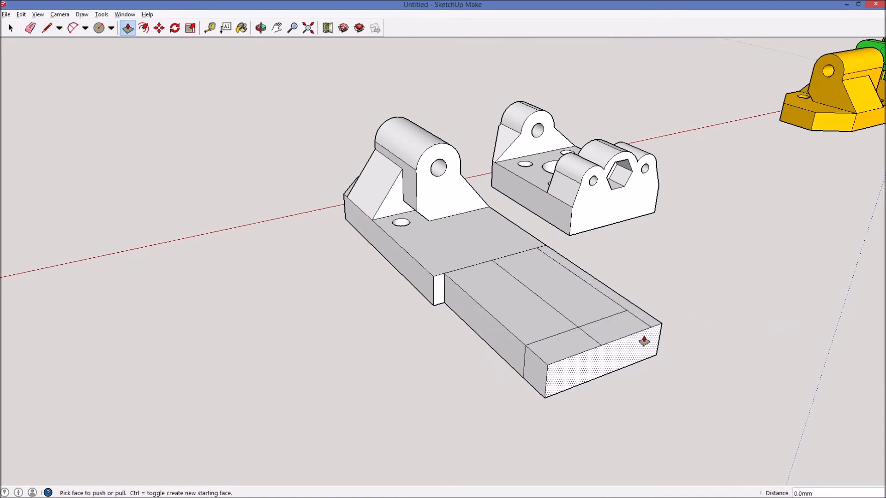
drag(653, 326, 652, 360)
key(e)
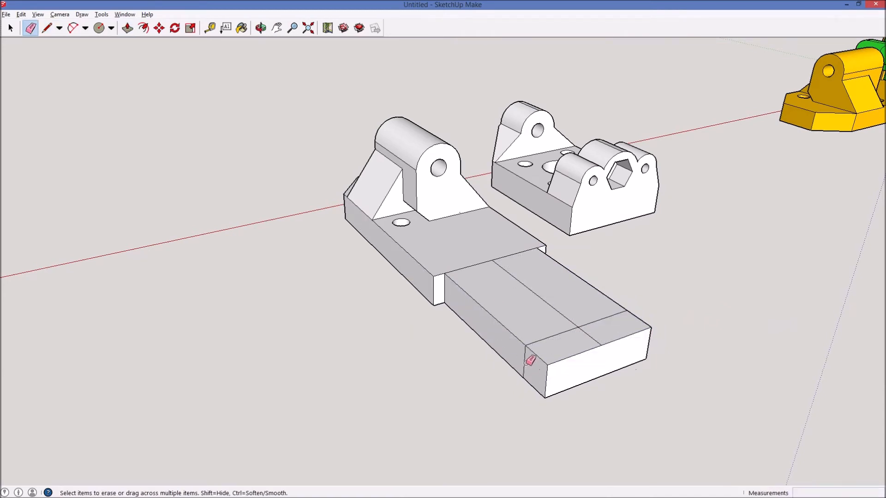
click(526, 362)
Try to close the side of the narrowed section with a rectangle of about 5.5 by 27.5 mm.
key(o)
drag(615, 364, 544, 272)
key(r)
click(451, 213)
click(566, 275)
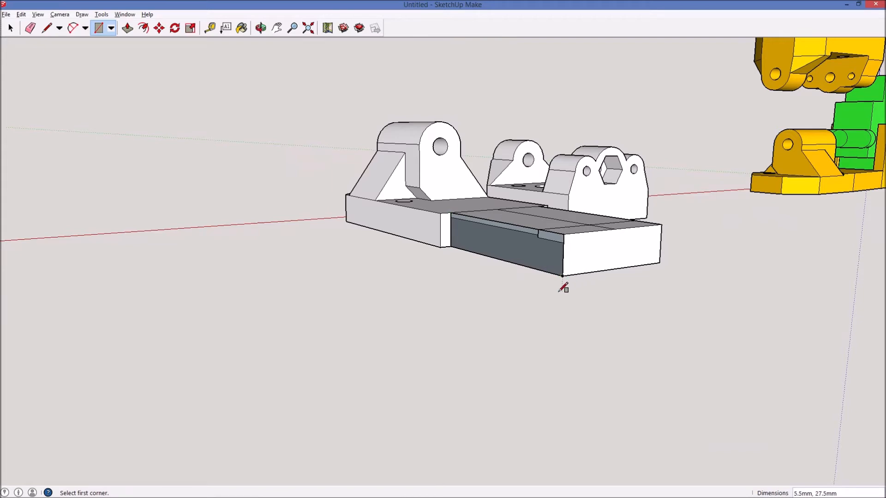
click(453, 215)
click(564, 275)
click(586, 252)
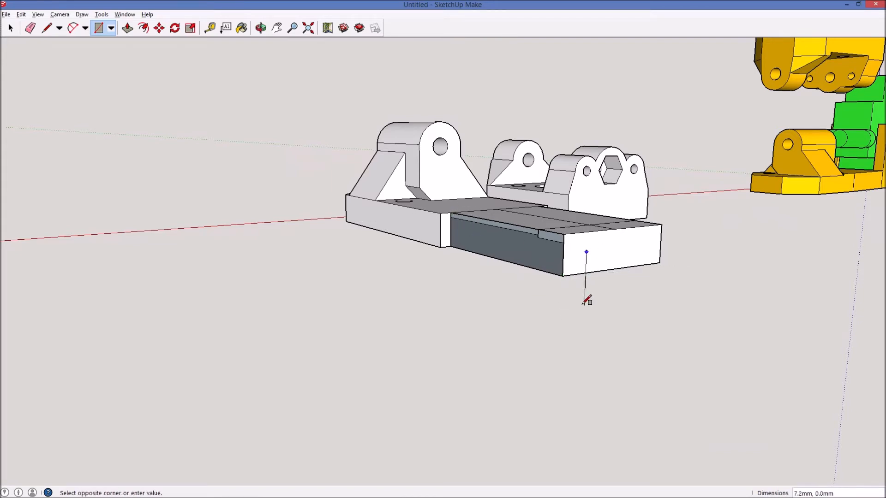
Undo the cuts of the narrow side strips, and erase the cross line near the plate's end.
key(ctrl+z)
key(ctrl+z)
key(ctrl+z)
mouse_move(584, 257)
middle_down()
mouse_move(585, 286)
mouse_move(406, 370)
mouse_move(501, 332)
middle_up()
key(e)
click(348, 370)
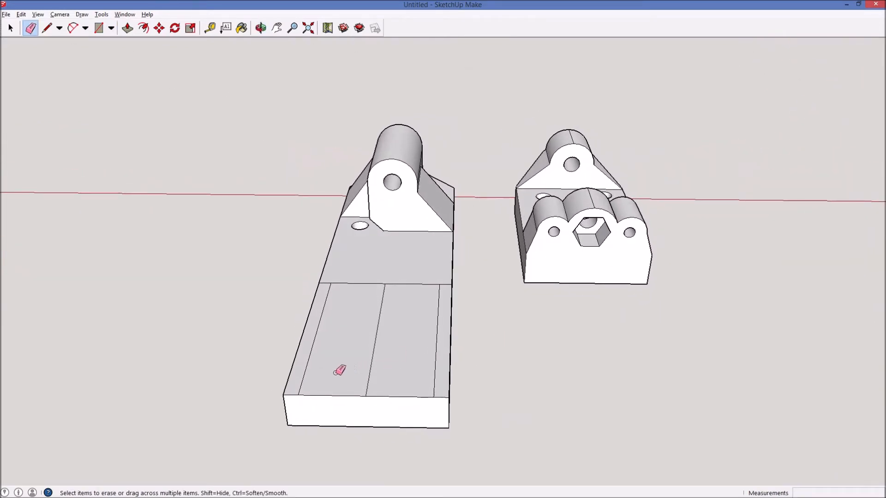
Draw a 3 mm line inward from one side guide line, and extend lengthwise lines from its end across the servo section.
key(l)
click(316, 332)
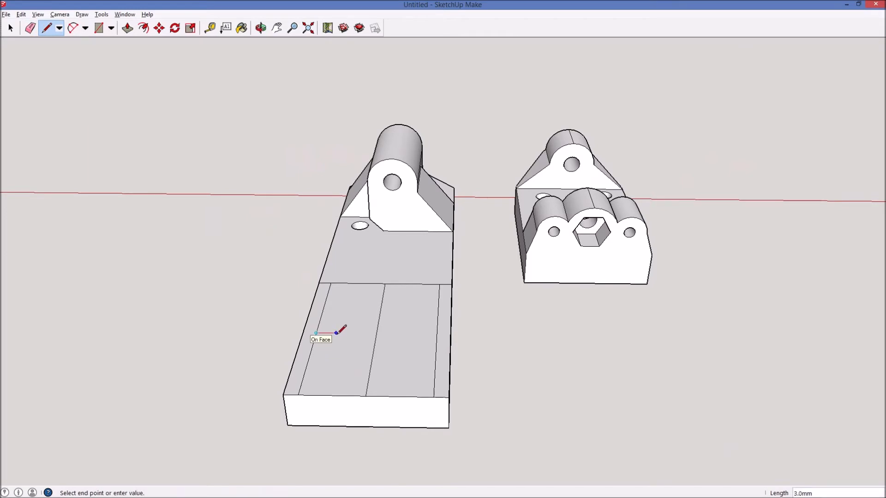
click(337, 333)
click(319, 393)
key(ctrl+z)
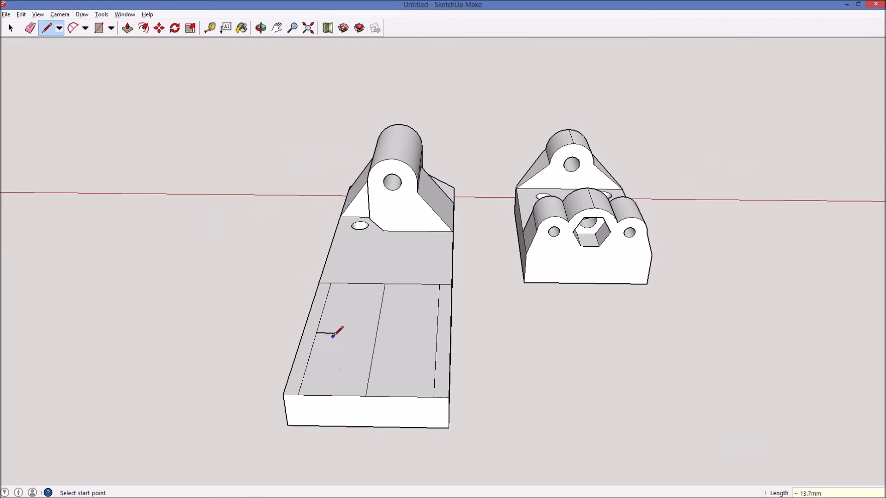
click(336, 333)
click(320, 395)
click(336, 333)
click(349, 284)
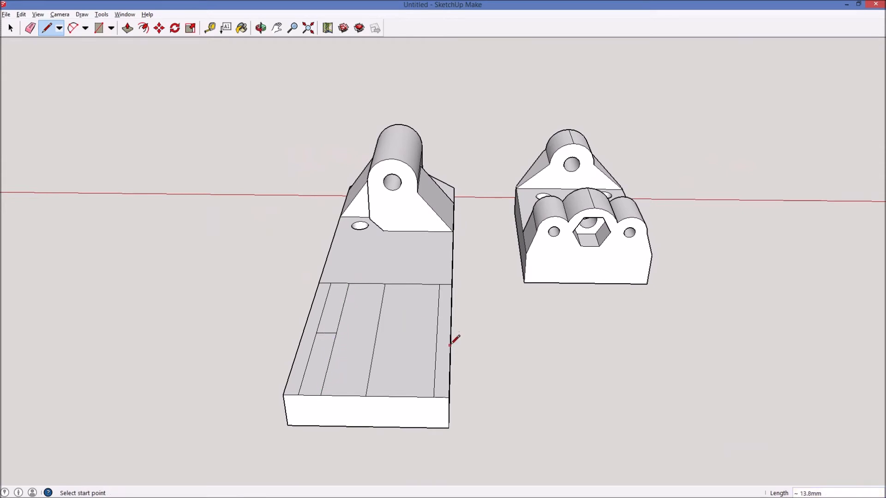
Mark a matching 3 mm wide strip along the opposite guide line, and erase the short helper line.
click(436, 333)
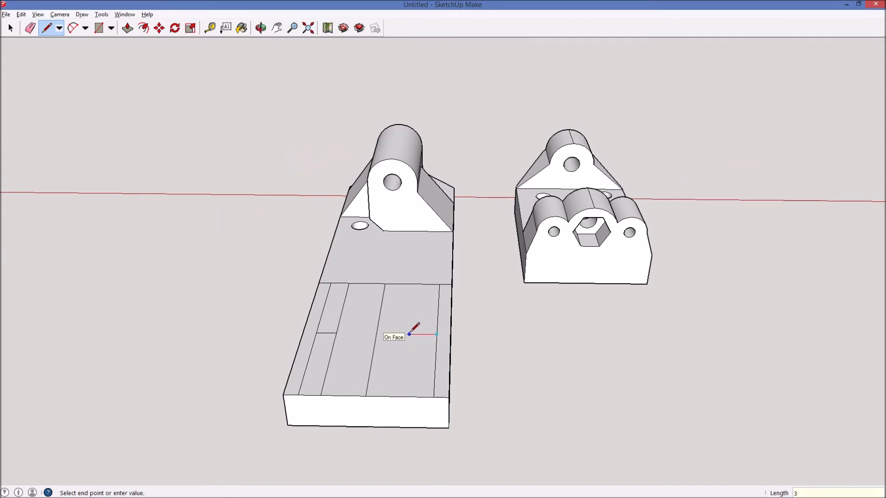
click(421, 284)
click(417, 333)
key(e)
click(428, 334)
Pull both 3 mm strips up 15 mm to form the servo's side walls.
key(p)
drag(323, 339, 324, 319)
key(Return)
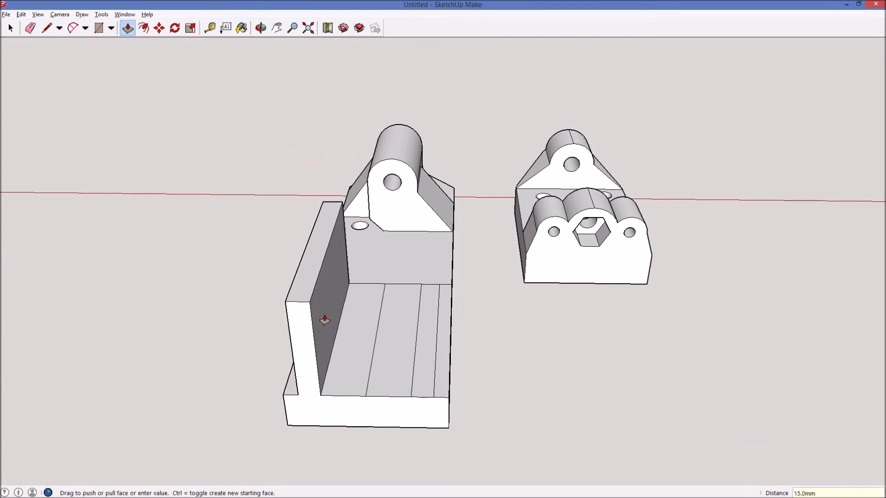
drag(437, 366, 426, 341)
text(15)
key(Return)
Measure the gap between the new side walls and the width of the green servo on the reference.
key(o)
key(l)
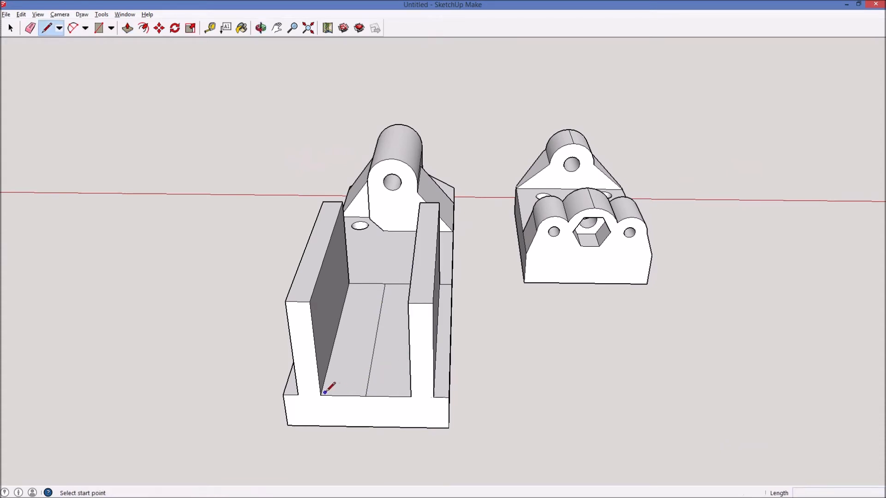
click(321, 396)
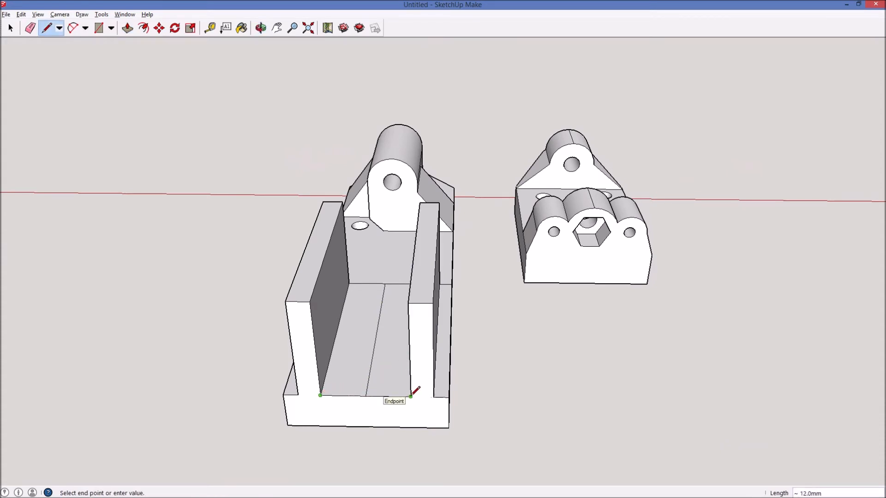
key(o)
scroll(446, 391, down, 5)
shift+drag(814, 331, 364, 356)
key(l)
key(Escape)
click(472, 330)
click(524, 332)
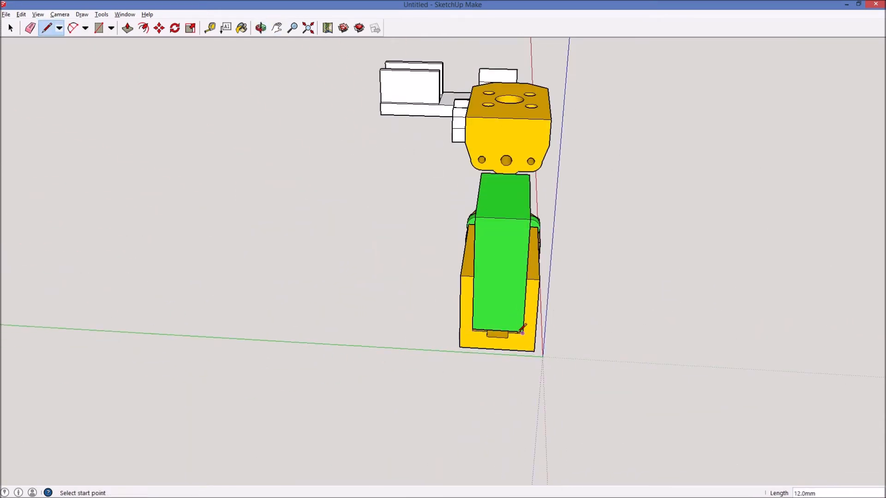
Draw a slanted line on the base from one wall's outer inner-end corner to the nearby lower corner of the hinge support.
key(o)
drag(389, 187, 186, 287)
middle_drag(186, 287, 461, 226)
middle_drag(461, 226, 535, 265)
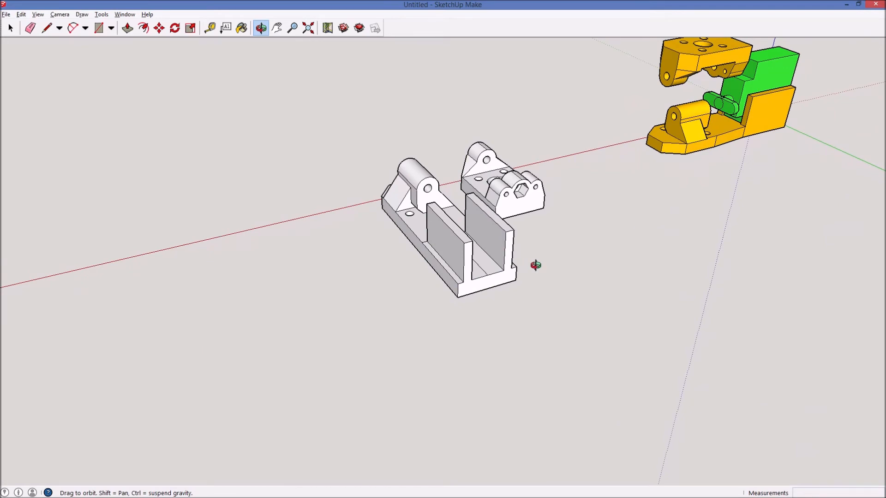
drag(535, 265, 626, 275)
scroll(430, 251, up, 5)
mouse_move(456, 192)
mouse_down()
mouse_move(472, 210)
mouse_move(212, 249)
mouse_move(316, 208)
mouse_move(506, 223)
mouse_move(438, 258)
mouse_up()
key(l)
click(405, 282)
click(527, 254)
key(e)
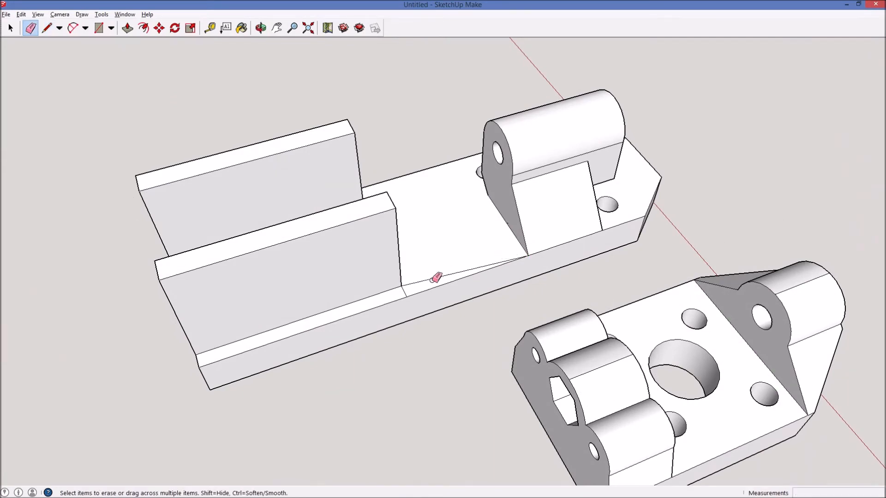
Draw the matching slanted line on the hole side of the base, using a temporary cross line from the hinge support, and erase that helper.
key(o)
drag(420, 266, 688, 203)
key(l)
click(365, 285)
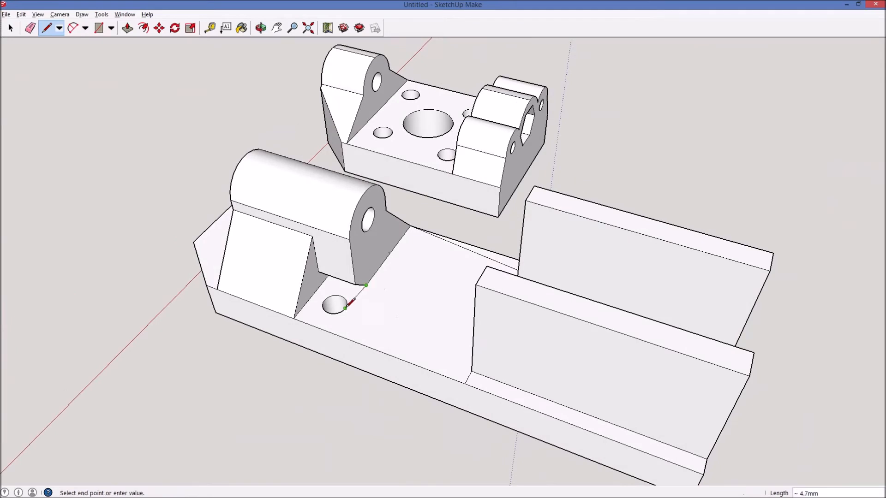
click(334, 330)
key(o)
drag(390, 327, 525, 321)
key(l)
click(547, 335)
click(400, 336)
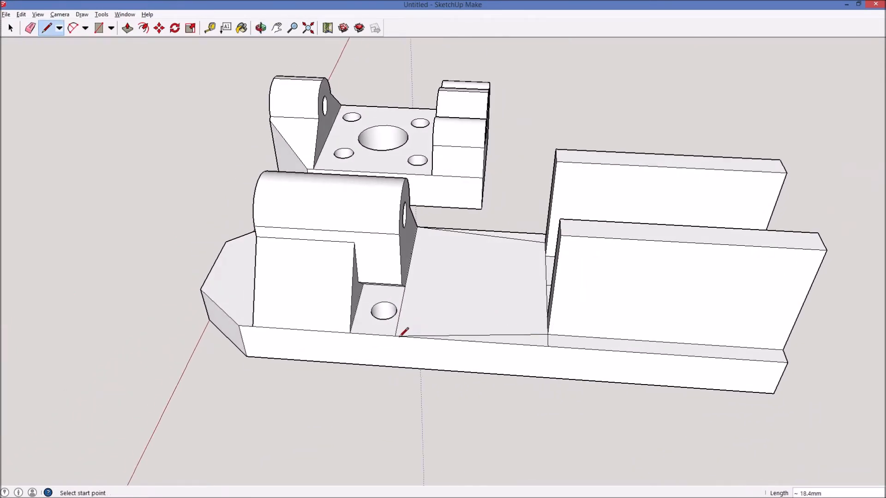
key(e)
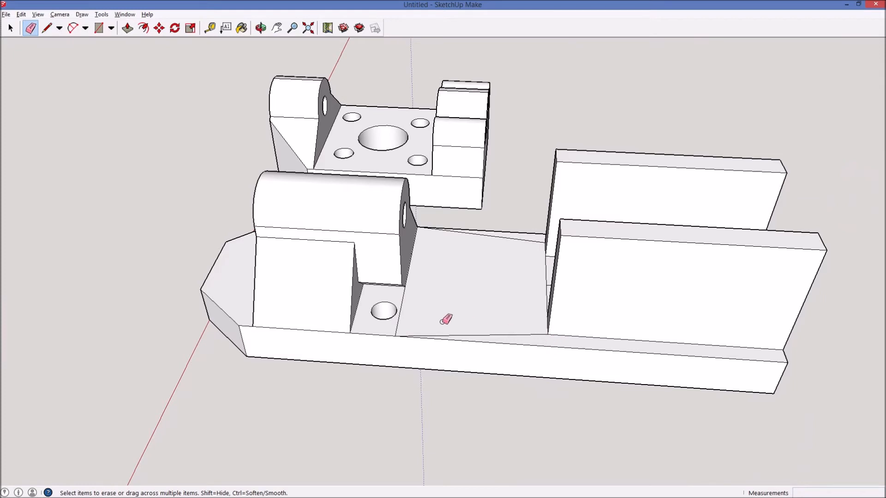
click(399, 317)
Push the strips outside both walls down through the base to cut them away, and erase the channel floor's centre line.
key(o)
key(p)
drag(594, 344, 589, 381)
key(o)
drag(685, 391, 370, 332)
key(space)
key(p)
key(o)
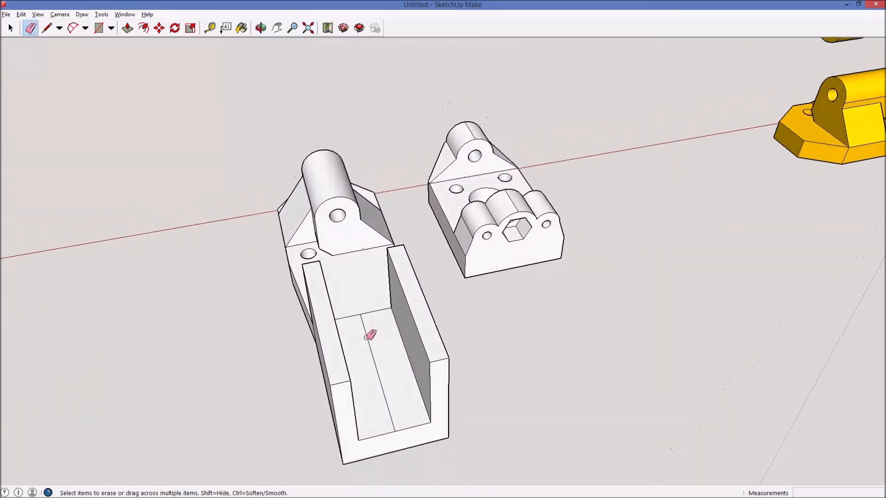
drag(447, 360, 518, 289)
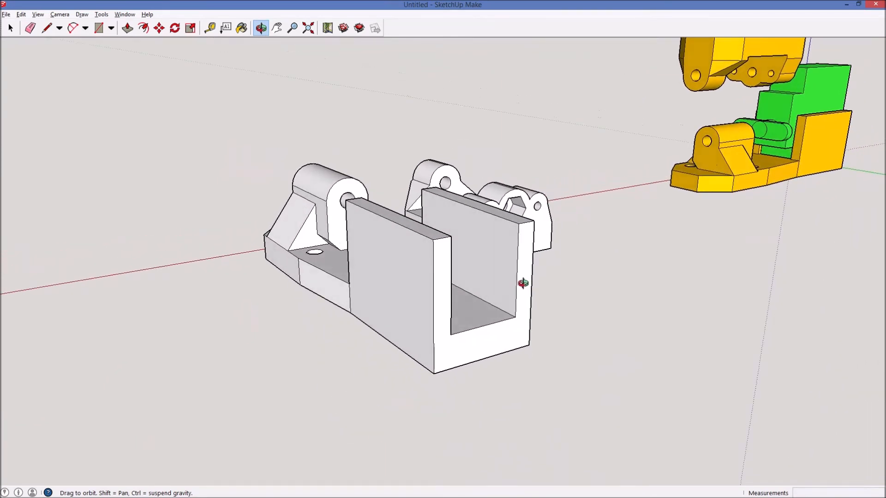
Measure the width and height of the small notch beneath the servo at the end of the yellow reference housing.
drag(523, 283, 358, 231)
drag(634, 220, 684, 89)
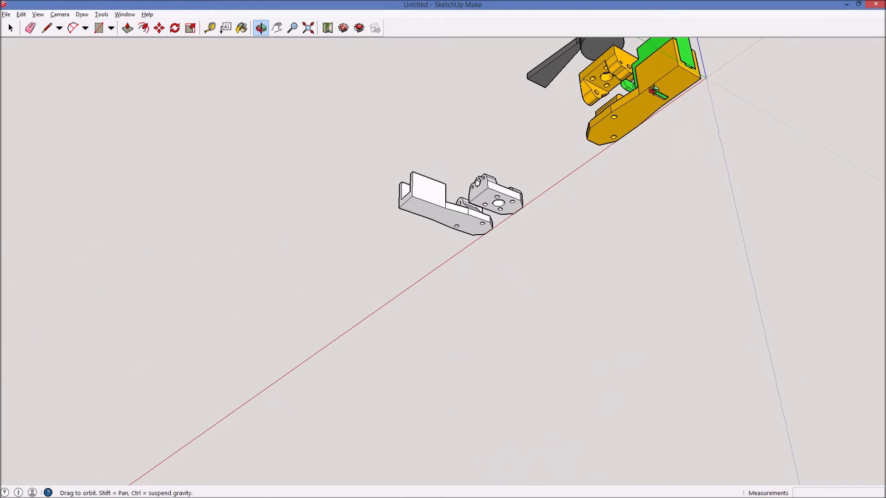
drag(665, 91, 401, 246)
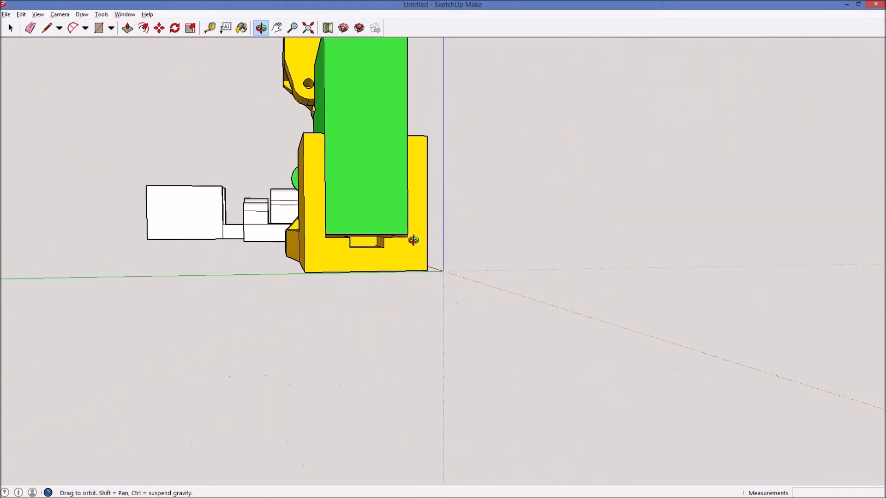
scroll(374, 251, up, 3)
drag(358, 214, 346, 245)
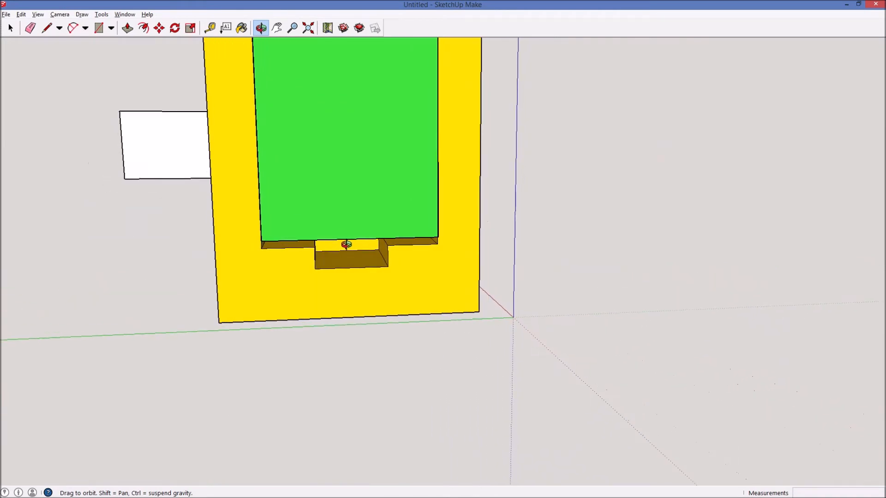
drag(422, 238, 483, 212)
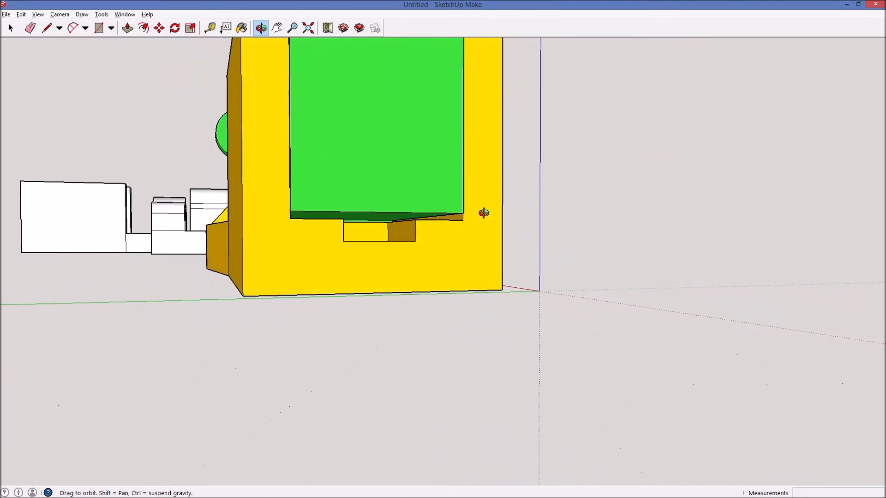
drag(424, 242, 427, 281)
key(l)
click(412, 261)
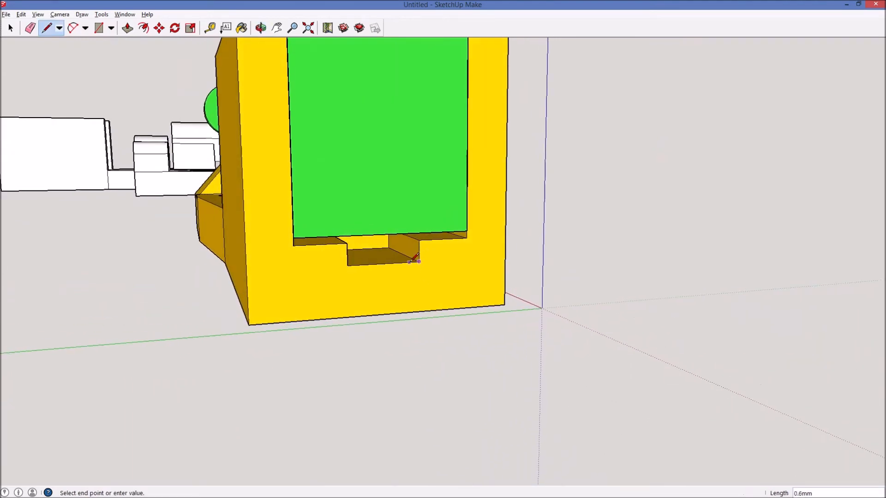
click(347, 266)
click(419, 240)
click(419, 261)
click(418, 262)
scroll(390, 243, up, 3)
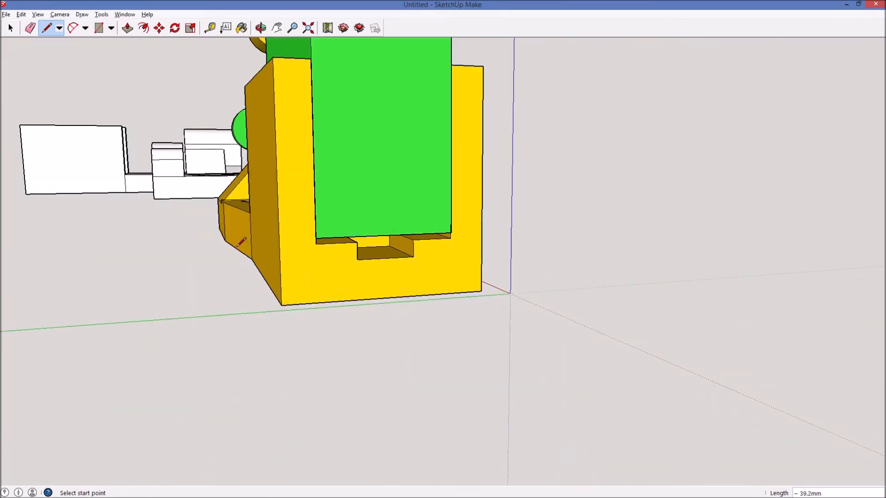
Draw a 1.5 mm line straight down from the midpoint of the channel floor's edge on the white base's end face.
key(o)
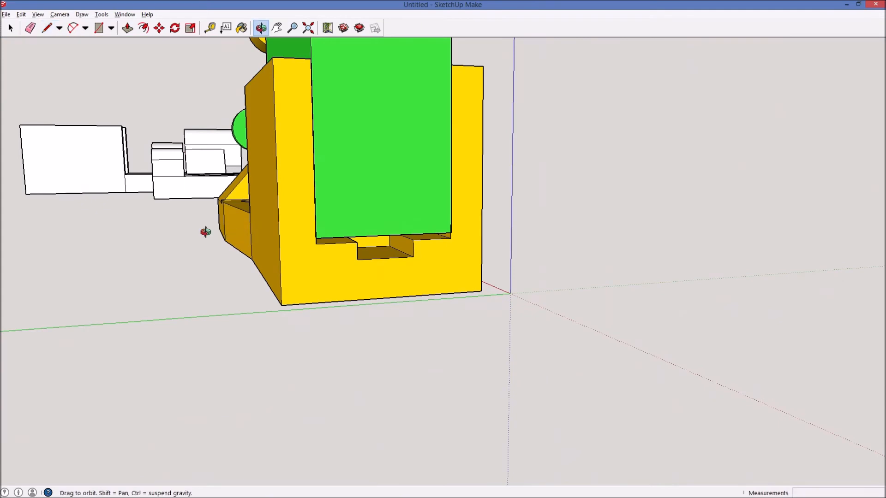
scroll(225, 235, down, 5)
drag(71, 201, 244, 208)
key(h)
drag(150, 228, 621, 229)
scroll(462, 284, up, 4)
drag(371, 315, 412, 279)
key(l)
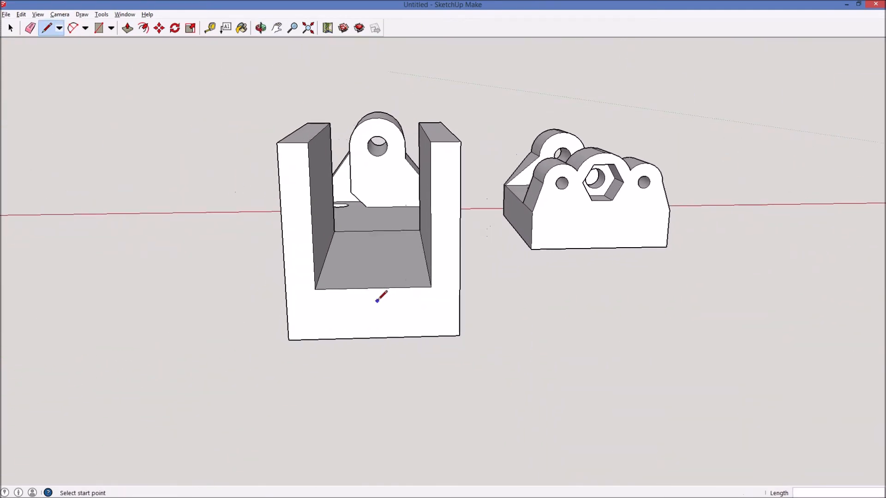
click(374, 288)
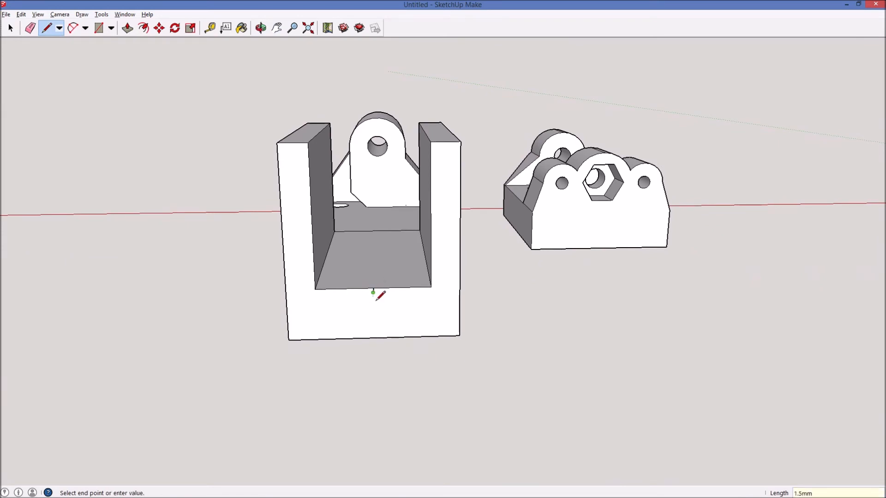
scroll(378, 296, up, 3)
key(o)
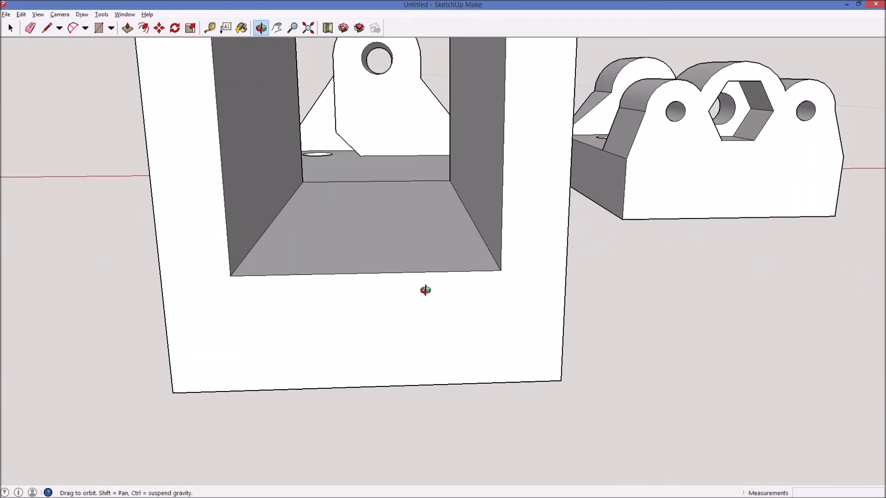
key(l)
click(367, 273)
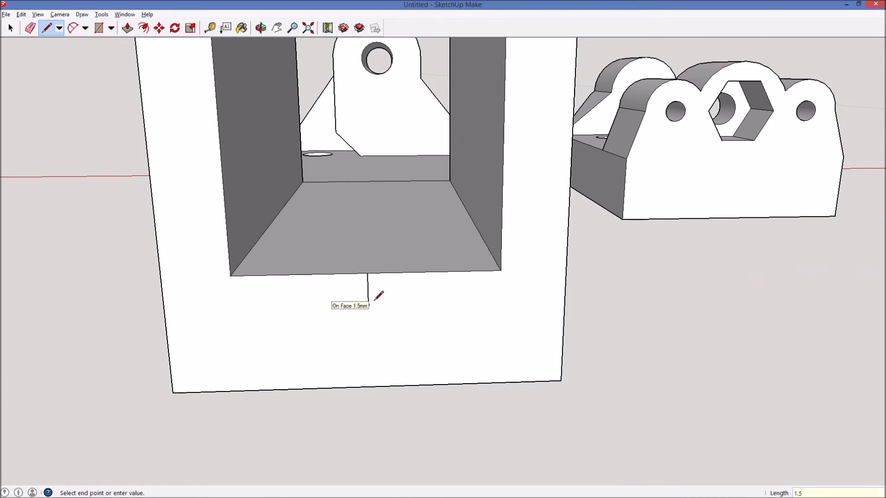
click(367, 304)
Complete a 1.5 mm high notch outline extending 2.5 mm to each side of the centre line.
text(2.5)
key(Return)
text(1.5)
key(Return)
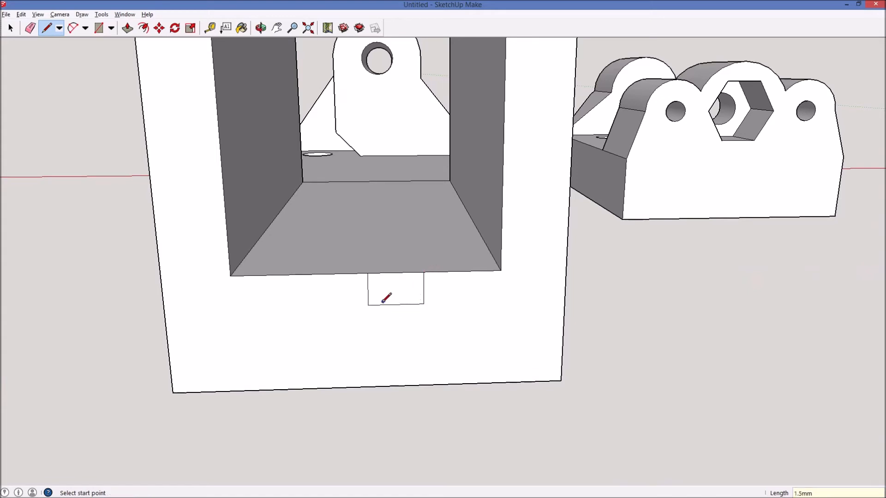
click(368, 305)
text(2)
key(Return)
click(312, 274)
Erase the notch's centre line and push the outline 8 mm into the base.
key(space)
key(p)
drag(359, 291, 367, 246)
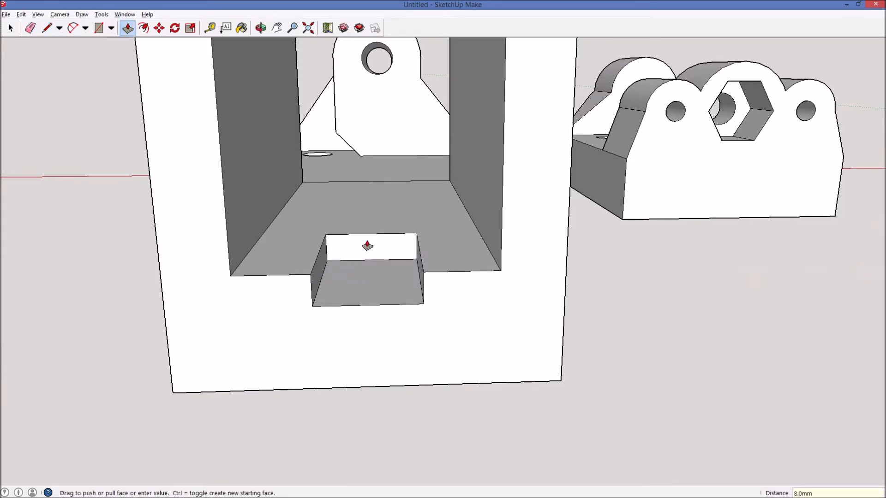
Examine the rectangular slot on the underside of the yellow reference base and its position beneath the servo.
key(o)
mouse_move(401, 203)
mouse_down()
mouse_move(320, 247)
mouse_move(326, 282)
mouse_move(431, 332)
mouse_move(775, 257)
mouse_move(642, 198)
mouse_move(573, 247)
mouse_up()
scroll(327, 283, down, 10)
mouse_move(699, 187)
shift+mouse_down()
mouse_move(757, 208)
mouse_move(545, 291)
mouse_move(575, 350)
shift+mouse_up()
drag(673, 369, 508, 219)
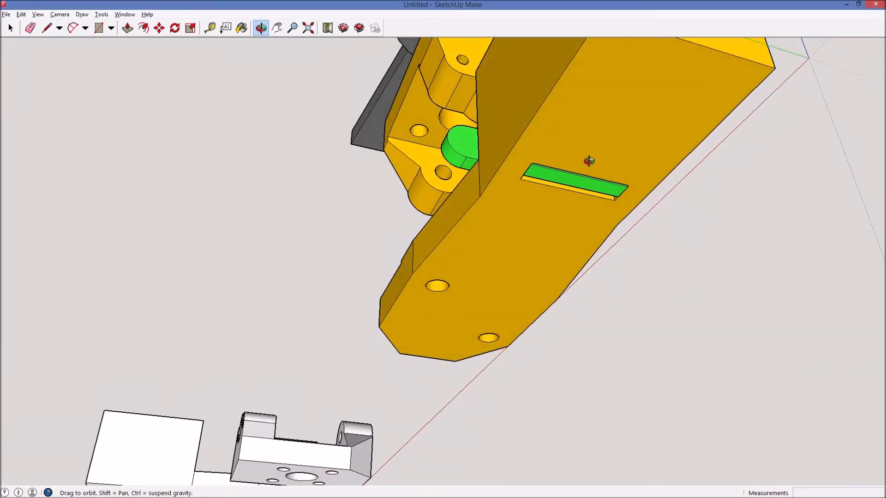
drag(643, 149, 755, 159)
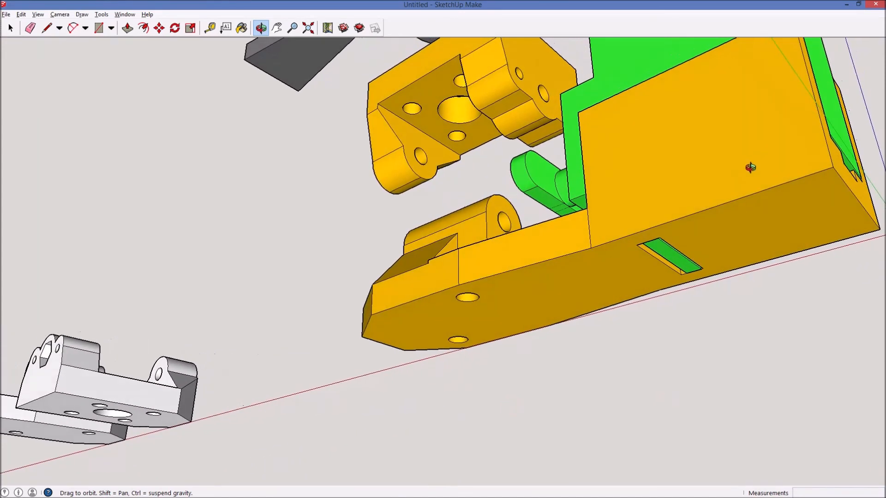
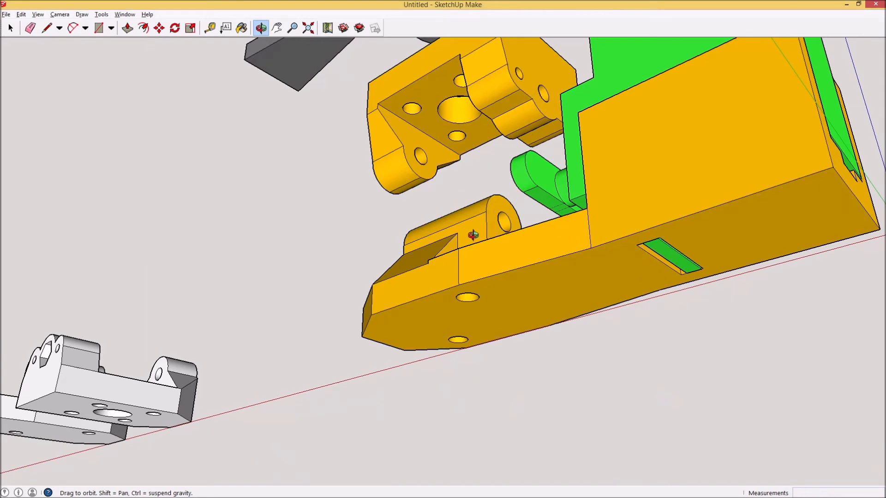
drag(515, 180, 696, 267)
Move the green servo 100 mm straight up, clear of the yellow reference base.
key(space)
click(704, 304)
scroll(704, 304, down, 5)
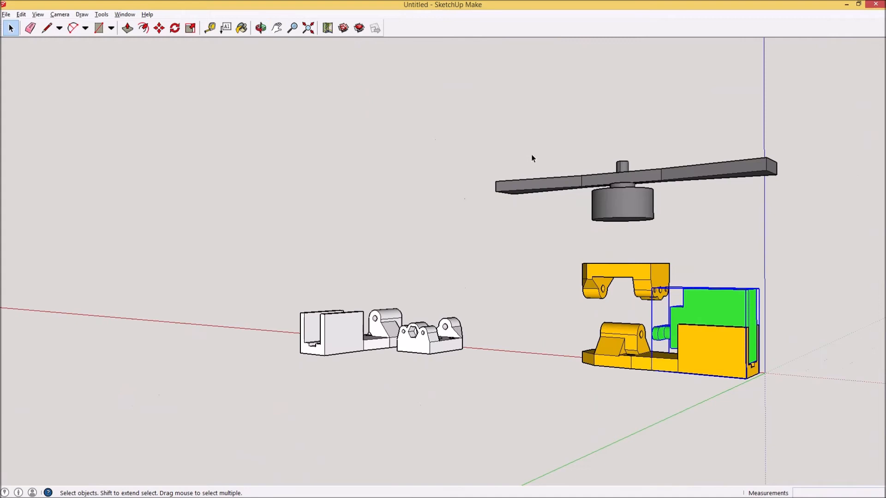
click(159, 28)
click(709, 308)
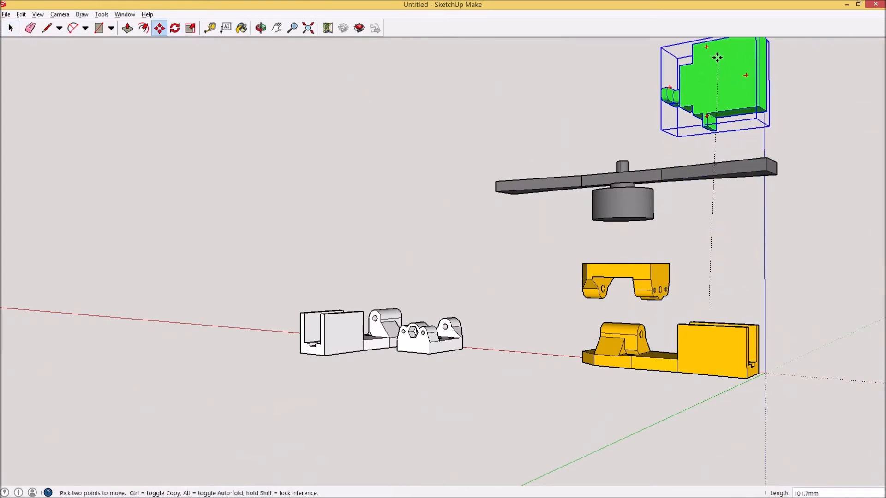
text(10)
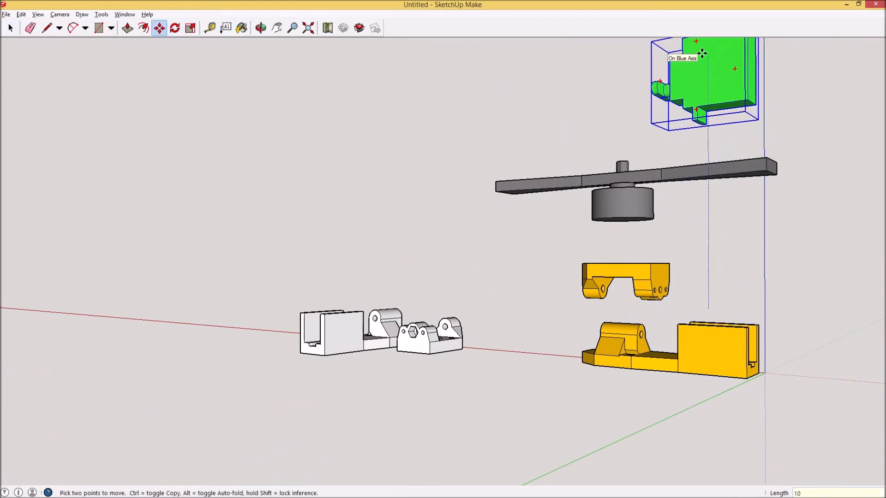
text(0)
key(Return)
Measure the distance along the yellow base's centre line from the channel slot's edge to the pivot block.
key(o)
drag(705, 94, 692, 204)
scroll(609, 218, up, 5)
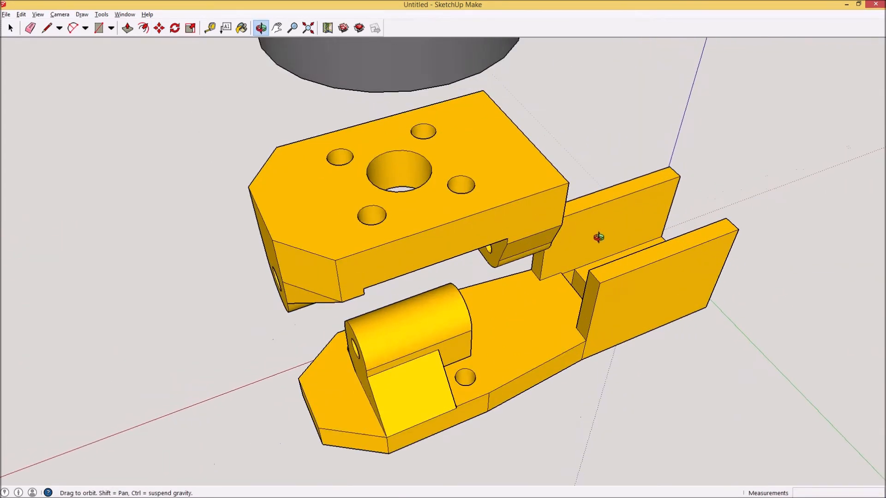
scroll(602, 245, up, 4)
drag(607, 256, 86, 246)
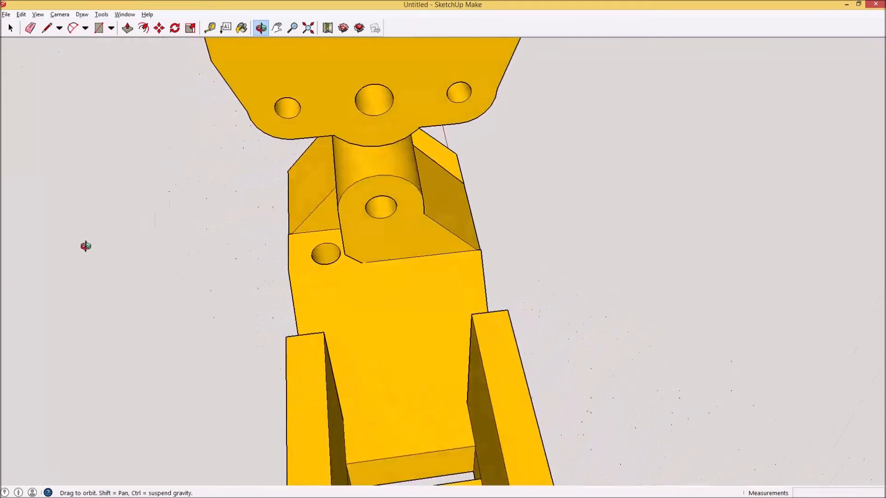
drag(418, 404, 376, 387)
key(l)
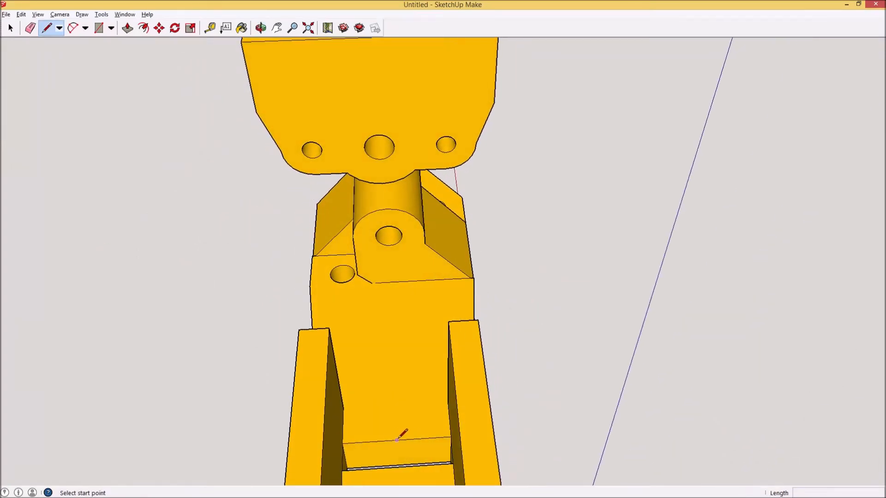
click(397, 440)
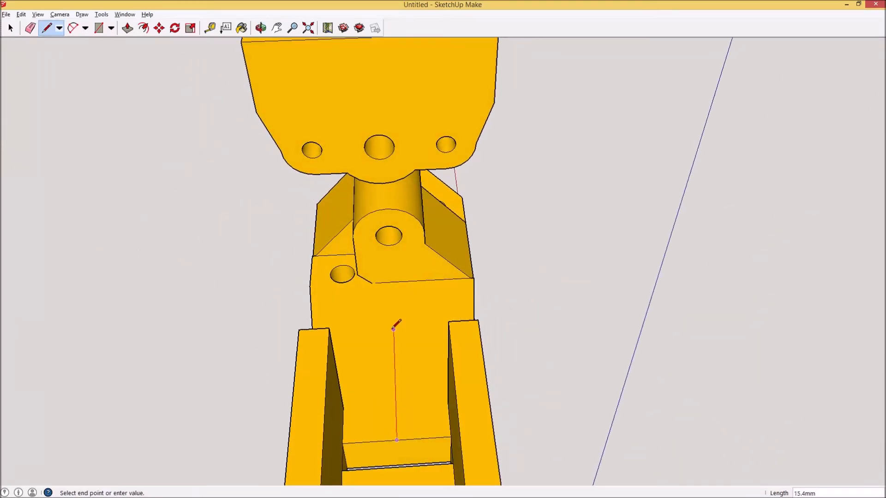
click(392, 281)
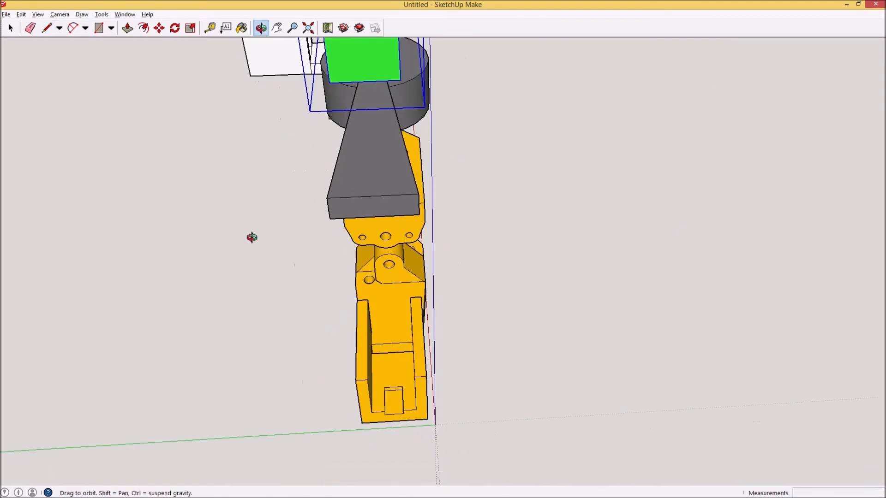
Draw a centre line on the white base from the pivot block's foot past the start of the servo walls into the channel.
drag(253, 237, 185, 152)
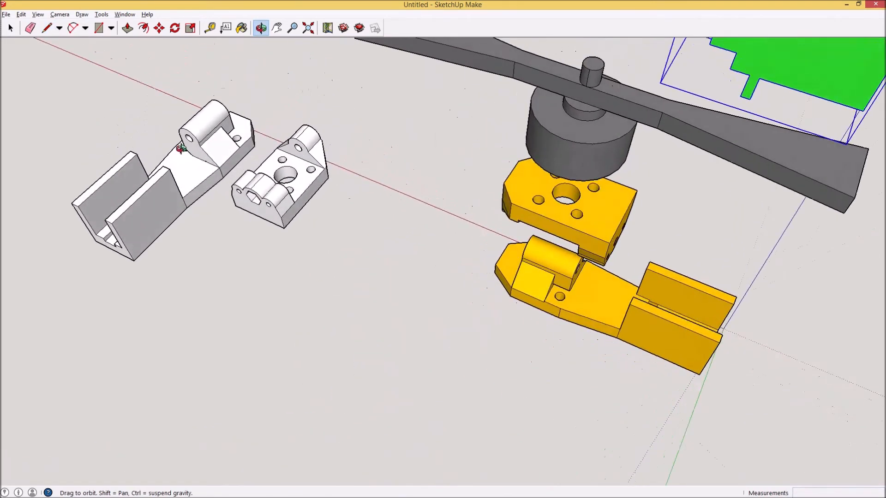
scroll(185, 152, up, 6)
shift+drag(90, 328, 376, 313)
key(l)
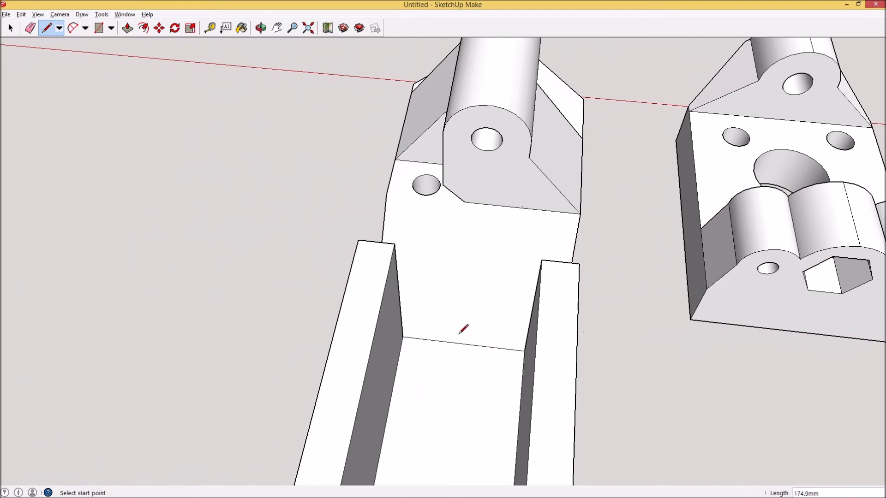
click(463, 344)
click(482, 203)
click(482, 204)
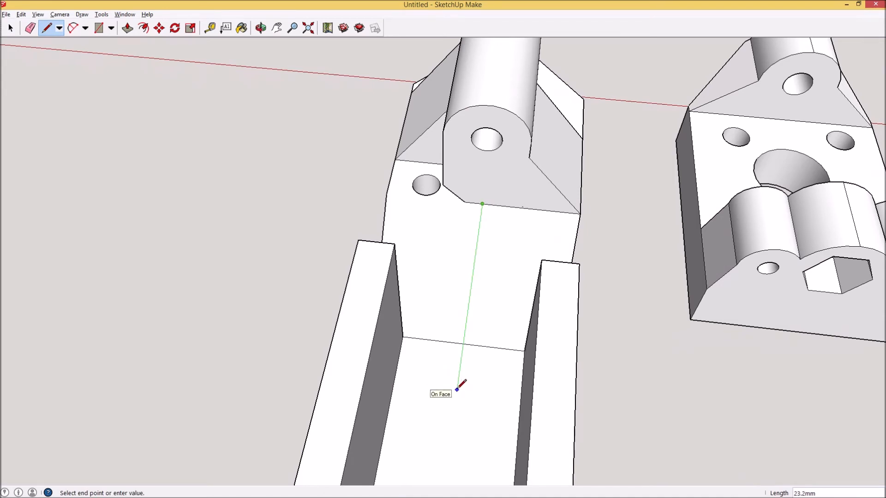
key(Return)
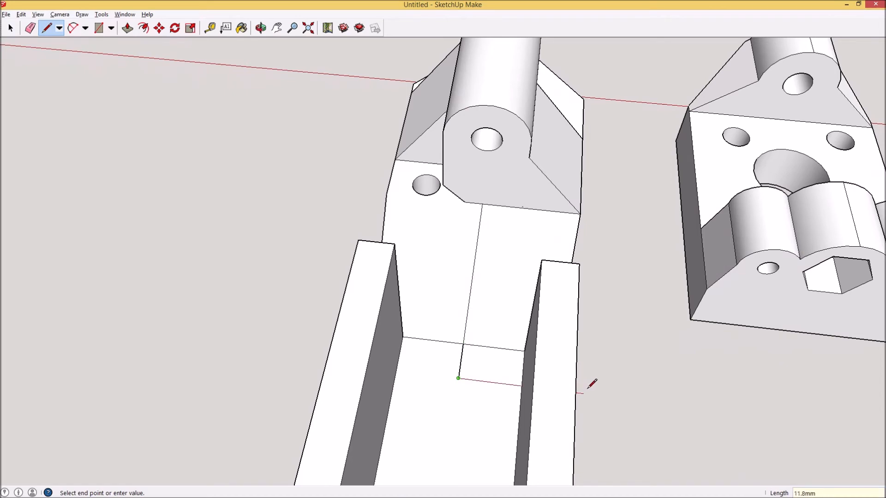
Measure again from the yellow base's pivot block foot to the near edge of the channel slot.
key(o)
scroll(602, 392, down, 10)
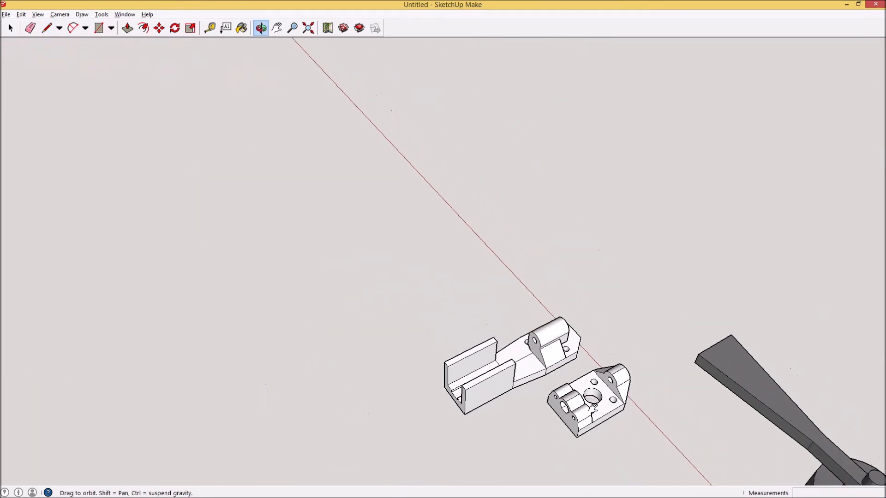
shift+drag(592, 405, 344, 131)
shift+drag(592, 346, 458, 332)
drag(530, 335, 415, 339)
scroll(350, 298, up, 4)
scroll(350, 298, up, 1)
key(l)
click(353, 219)
key(Escape)
click(365, 218)
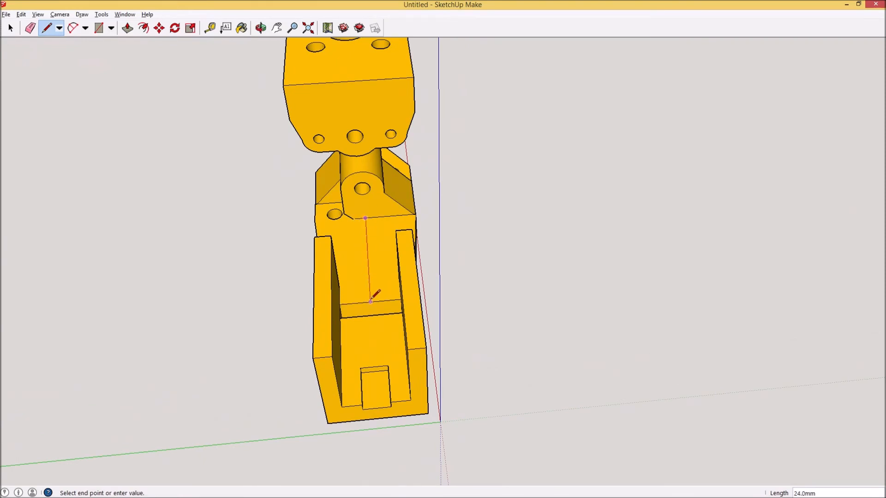
key(Escape)
Check the white base's centre line length from the pivot block's foot into the channel.
key(o)
drag(215, 178, 517, 298)
scroll(144, 300, down, 8)
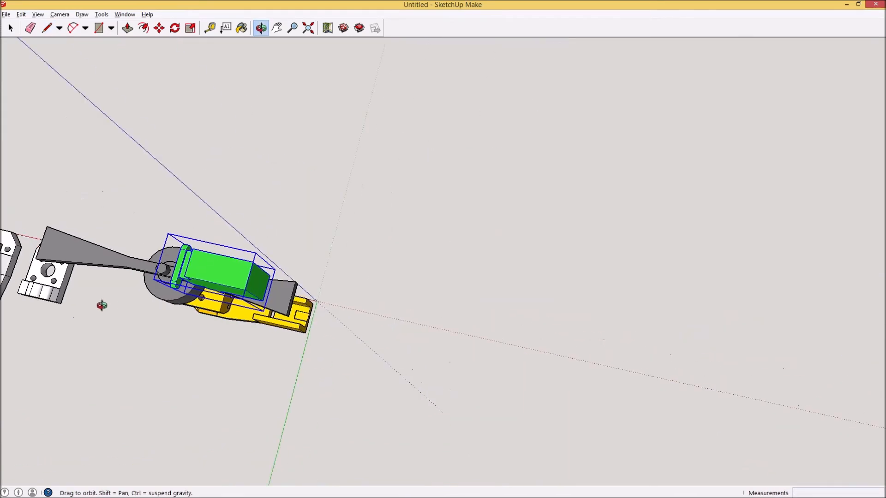
key(h)
drag(56, 311, 366, 317)
scroll(298, 322, up, 5)
drag(247, 330, 290, 317)
key(l)
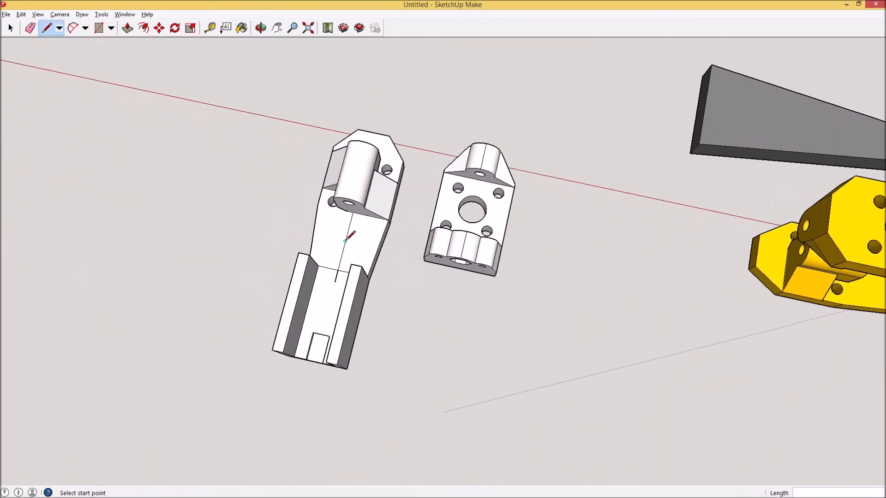
click(352, 213)
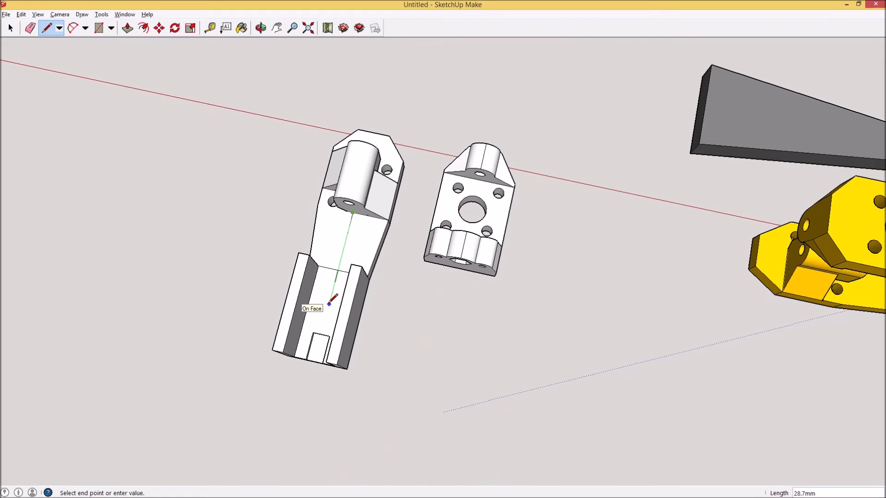
Draw a cross line from the centre line's end to both side walls of the white base's channel.
key(o)
scroll(332, 301, up, 5)
mouse_move(332, 300)
mouse_down()
mouse_move(358, 302)
mouse_move(456, 163)
mouse_up()
key(l)
click(344, 283)
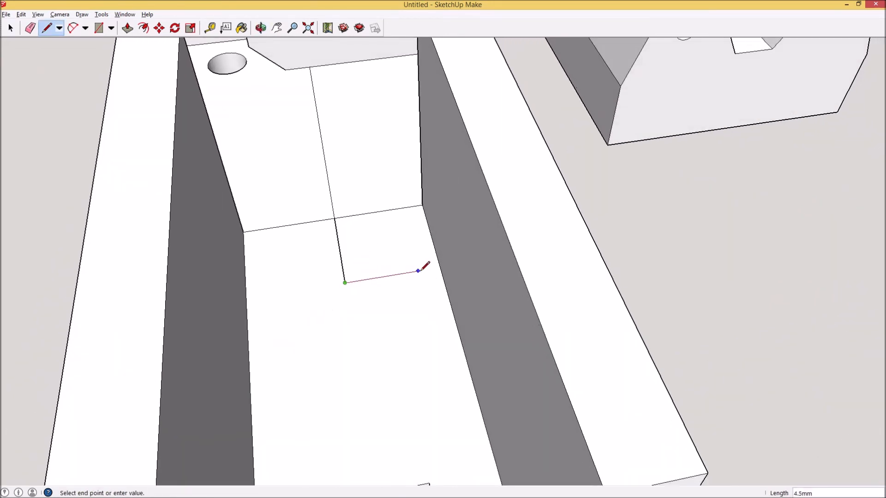
click(439, 267)
click(345, 282)
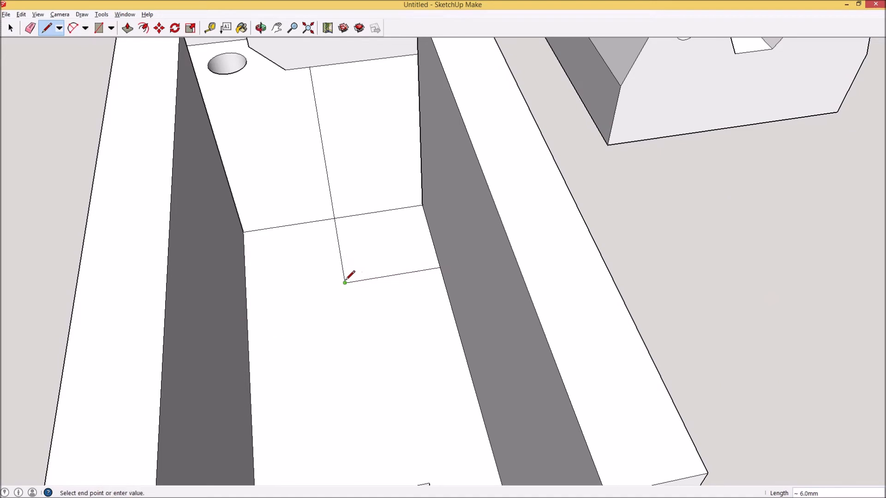
click(248, 299)
Measure the short side of the rectangular slot on the underside of the yellow reference base.
key(o)
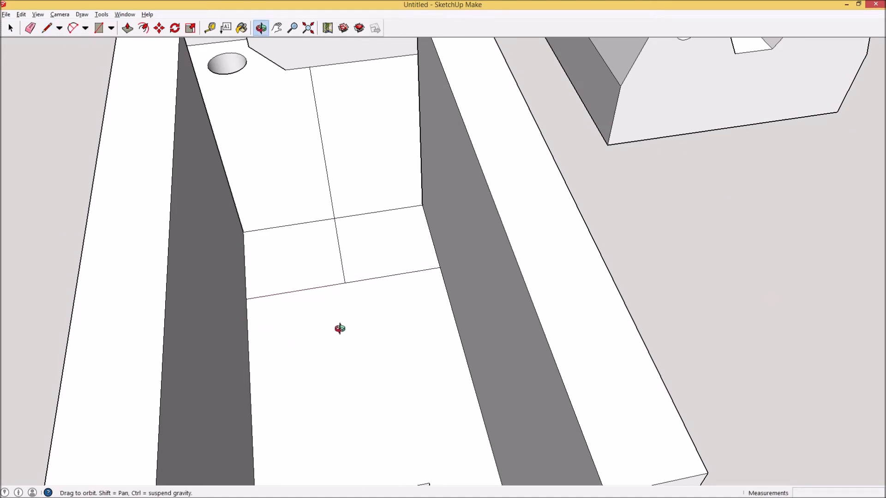
drag(340, 328, 302, 322)
scroll(306, 323, down, 7)
key(h)
shift+middle_drag(572, 338, 400, 244)
scroll(547, 326, down, 2)
middle_drag(548, 326, 493, 178)
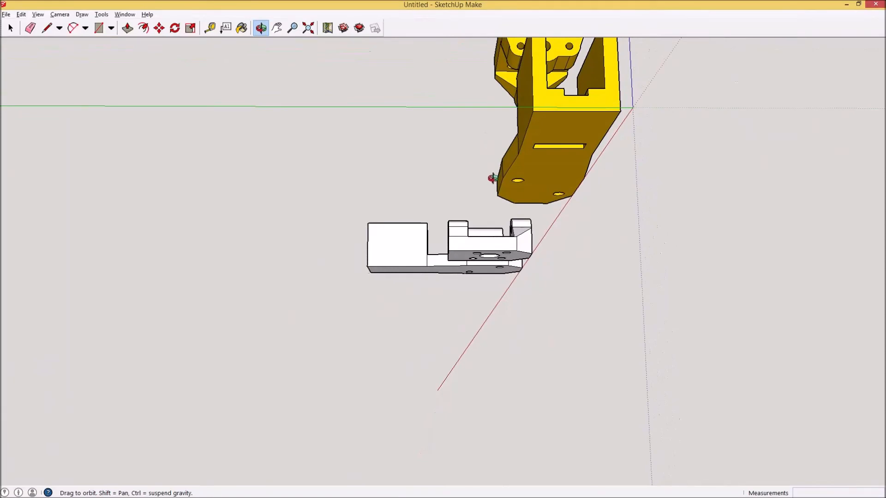
mouse_move(552, 180)
middle_down()
mouse_move(534, 148)
mouse_move(518, 231)
mouse_move(538, 131)
mouse_move(518, 212)
mouse_move(530, 287)
mouse_move(537, 224)
mouse_move(526, 216)
mouse_move(556, 209)
mouse_move(536, 204)
middle_up()
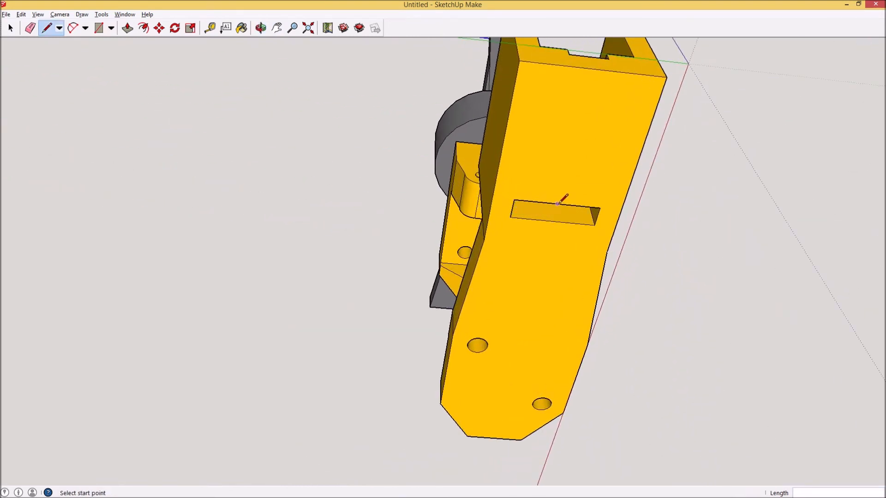
click(513, 199)
click(510, 217)
Extend the white base's centre line by the slot's short side and draw a second cross line to both channel walls.
middle_drag(510, 217, 667, 373)
middle_drag(339, 249, 250, 378)
middle_drag(109, 437, 311, 469)
key(l)
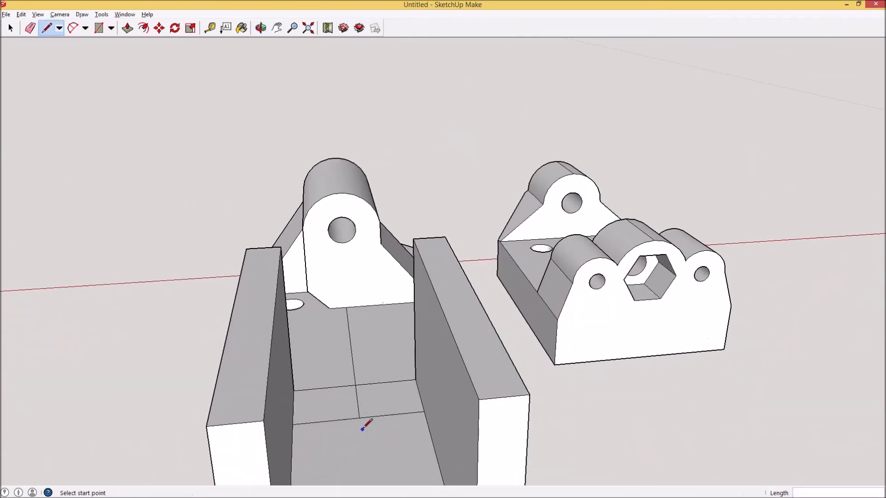
click(359, 417)
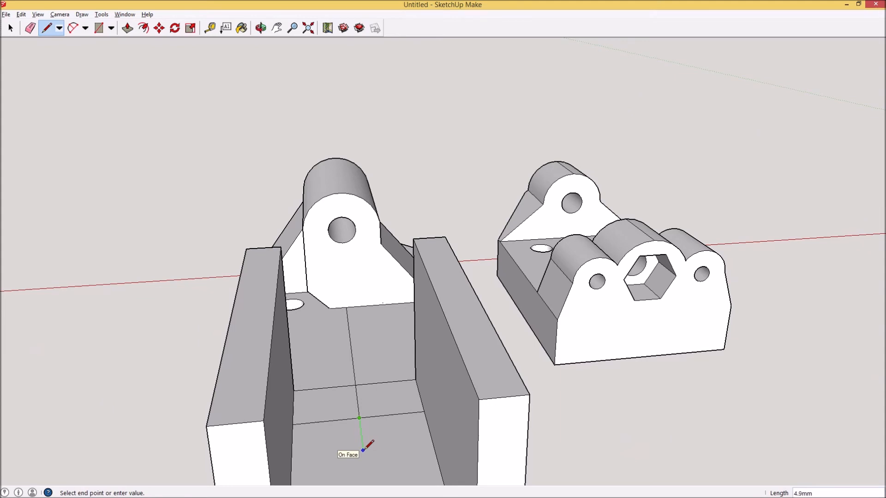
key(Return)
click(429, 431)
click(362, 438)
click(292, 443)
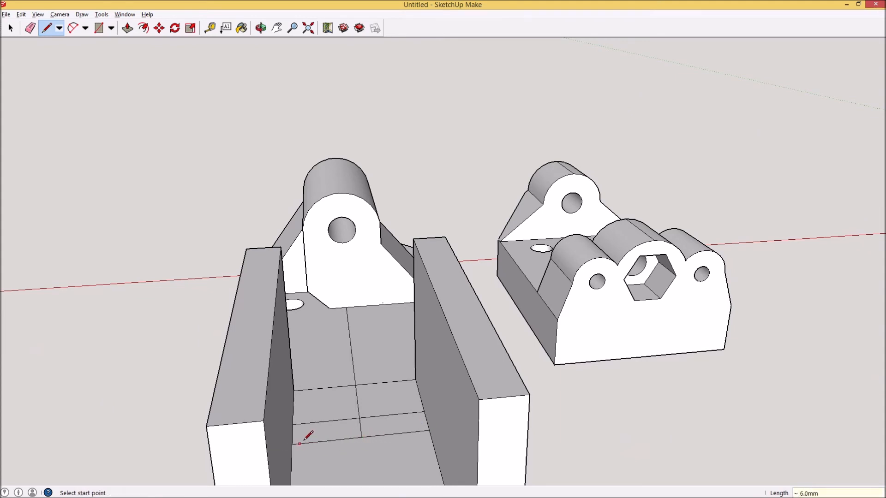
Erase the centre line and the extra floor edge in the white channel, and push the narrow strip through the base as a slot.
key(e)
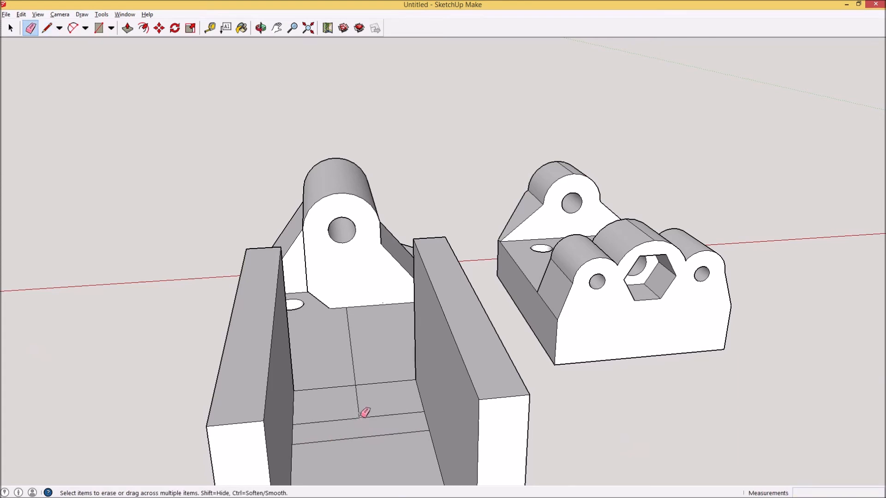
drag(357, 387, 356, 401)
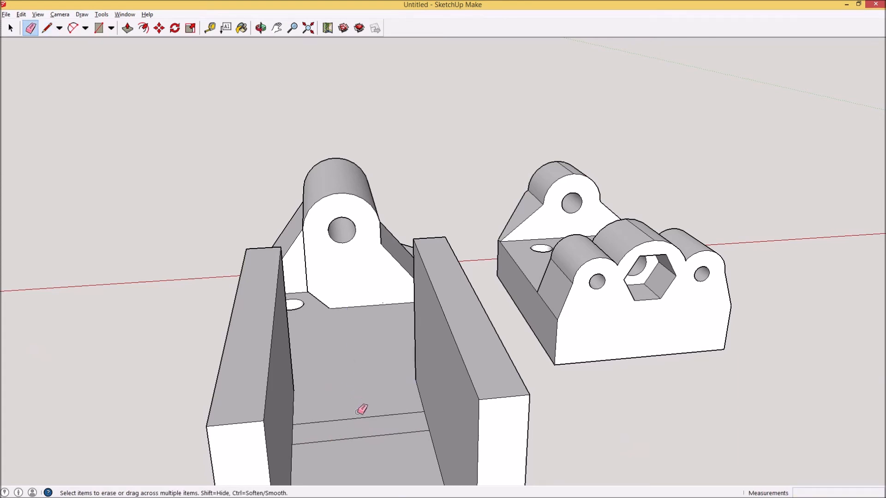
scroll(364, 444, down, 5)
mouse_move(364, 444)
shift+middle_down()
mouse_move(356, 308)
mouse_move(366, 272)
shift+middle_up()
key(p)
click(369, 272)
middle_drag(395, 343, 333, 181)
Examine the white base and upper mount from several sides against the yellow reference parts.
drag(391, 52, 668, 268)
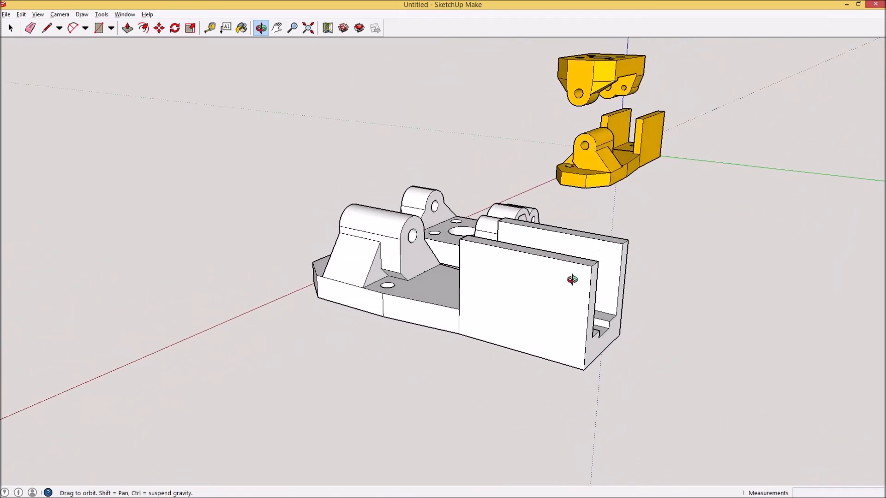
drag(543, 279, 469, 378)
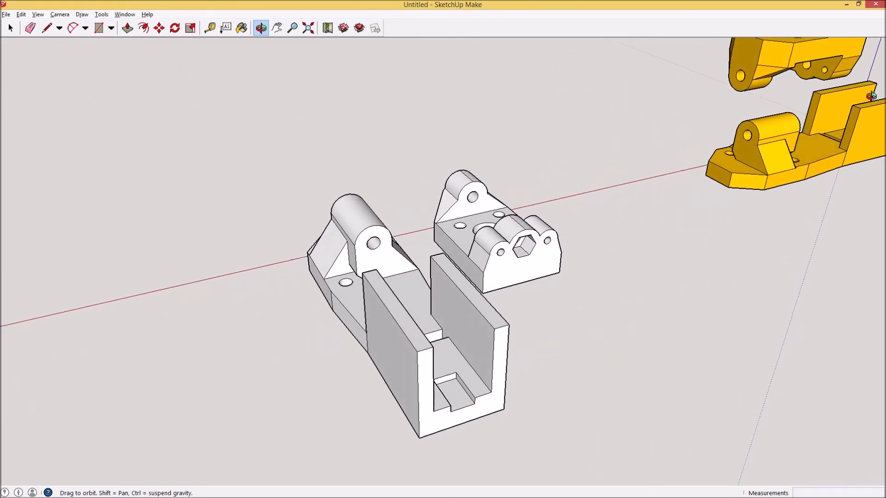
drag(503, 272, 674, 297)
drag(494, 310, 477, 284)
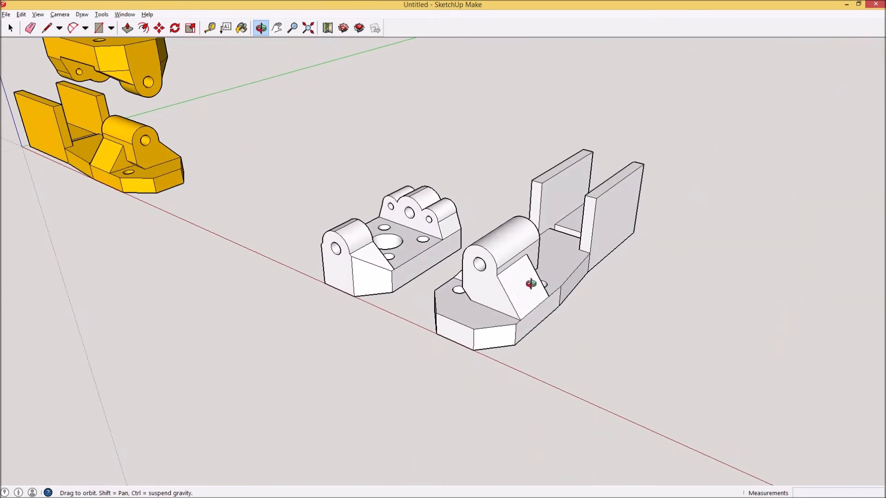
drag(584, 263, 645, 178)
drag(406, 234, 542, 240)
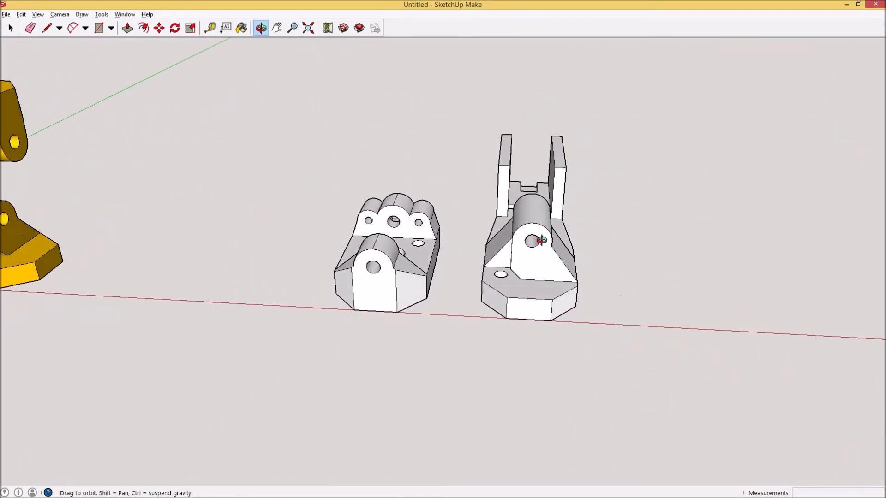
drag(619, 216, 476, 149)
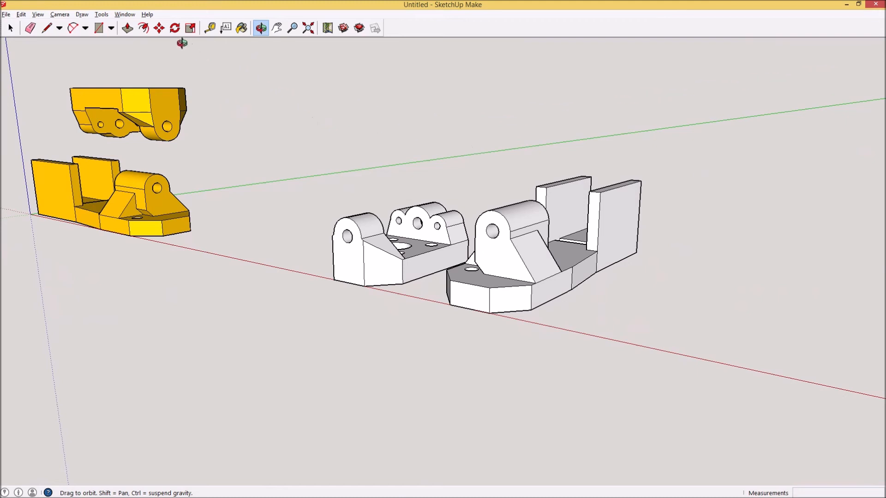
click(159, 28)
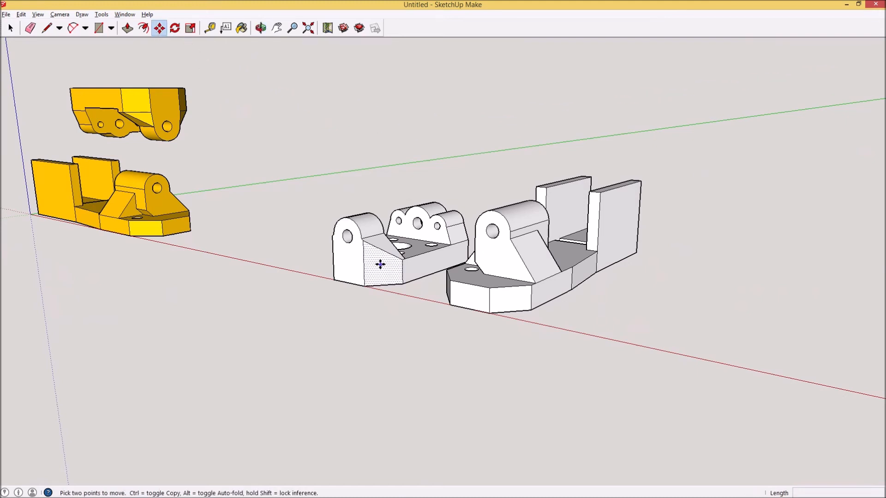
click(382, 265)
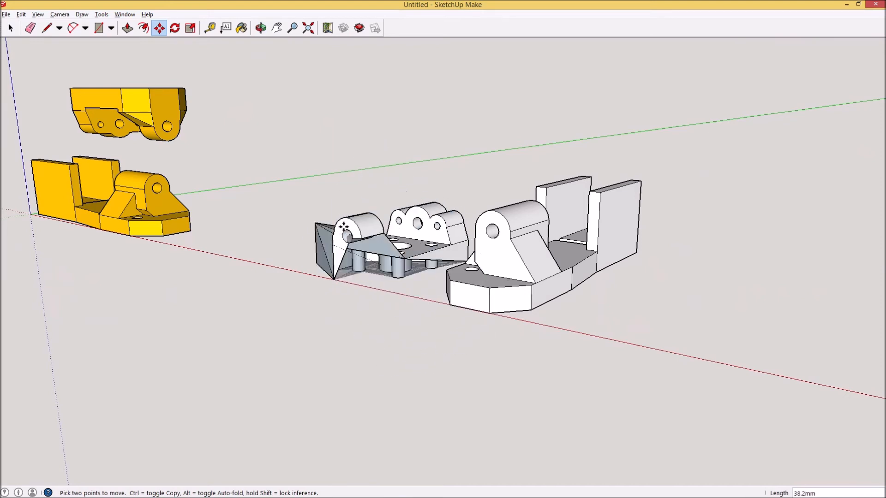
key(Escape)
key(o)
key(h)
middle_drag(305, 167, 454, 215)
key(space)
drag(336, 157, 469, 345)
middle_drag(468, 345, 227, 49)
key(m)
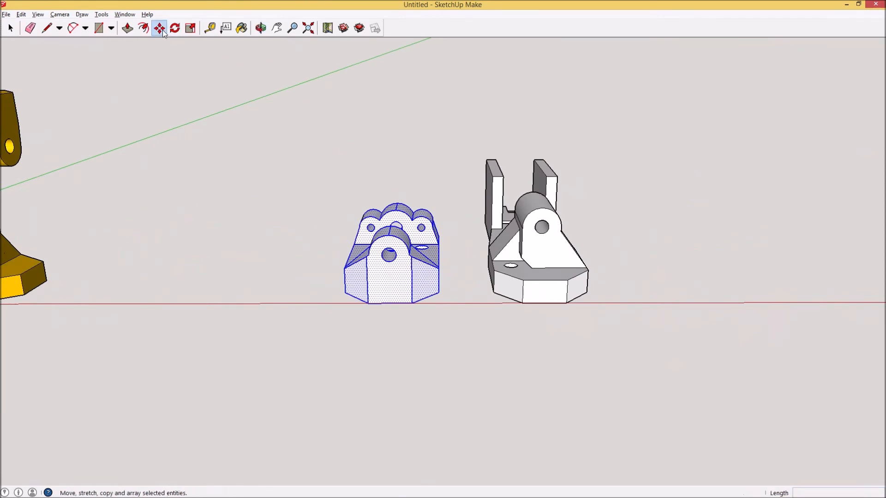
click(387, 279)
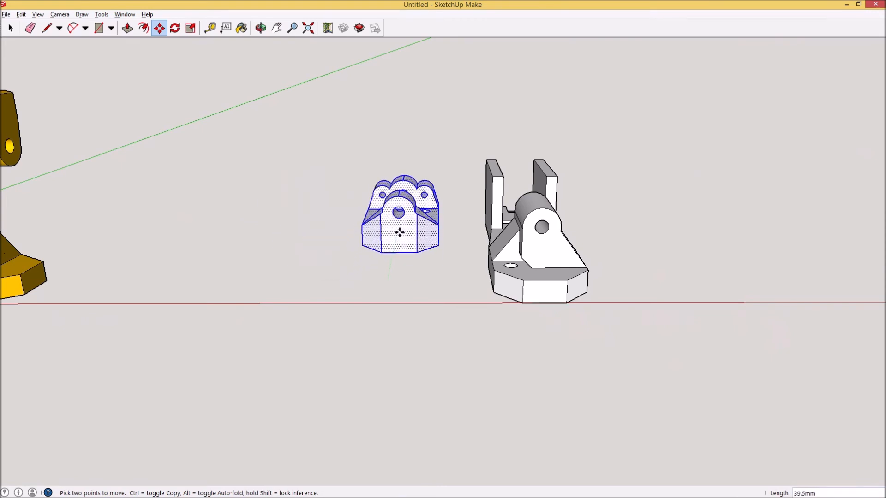
key(Escape)
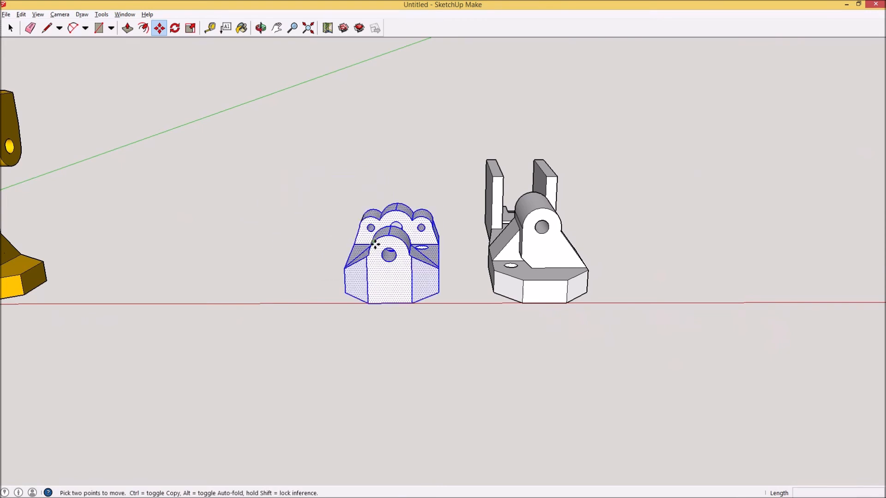
Select the entire white upper mount, turn it into a component with the default name, and clear the selection.
key(space)
click(325, 214)
drag(324, 214, 456, 358)
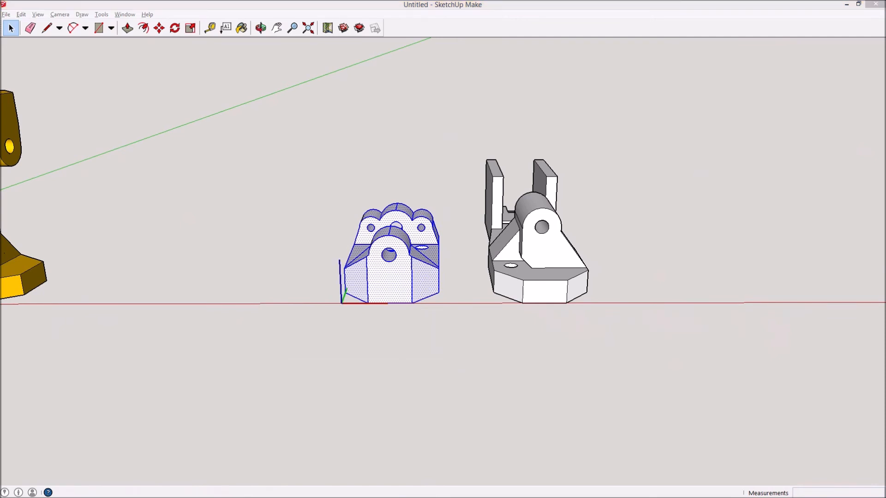
key(g)
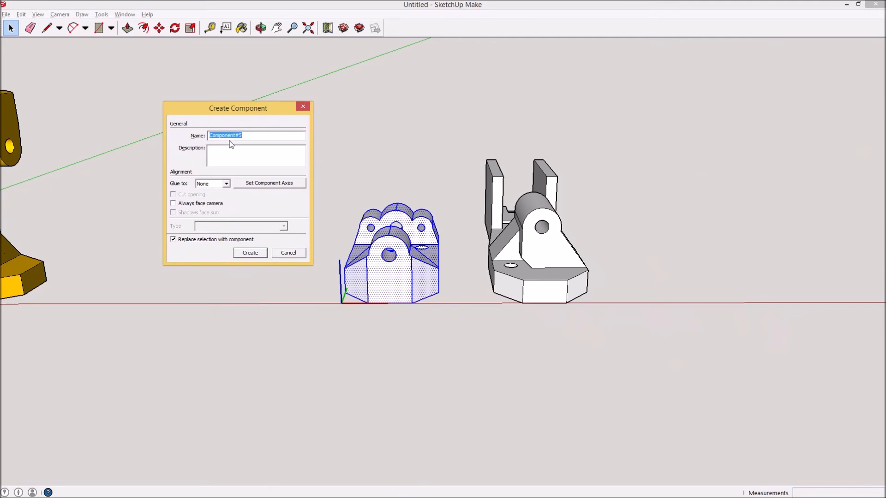
click(250, 254)
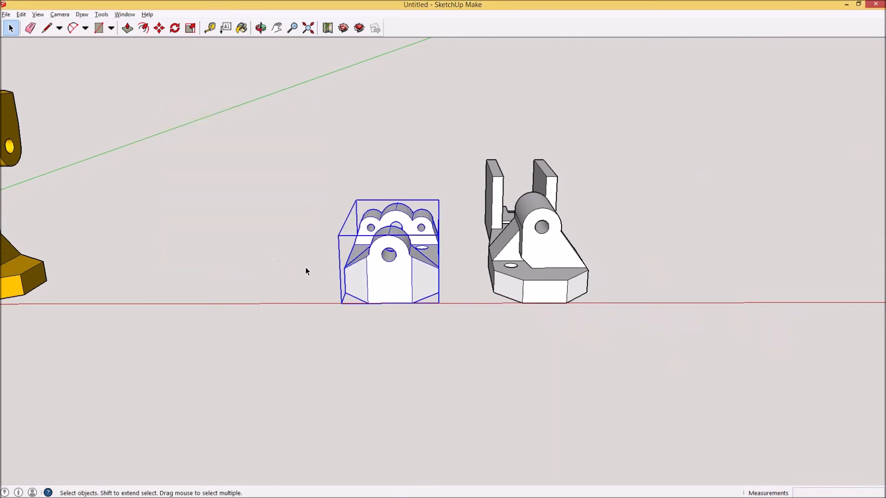
click(452, 262)
Open the white upper mount component and examine its pivot lugs and holes from several sides, then close it.
middle_drag(483, 250, 582, 333)
click(377, 274)
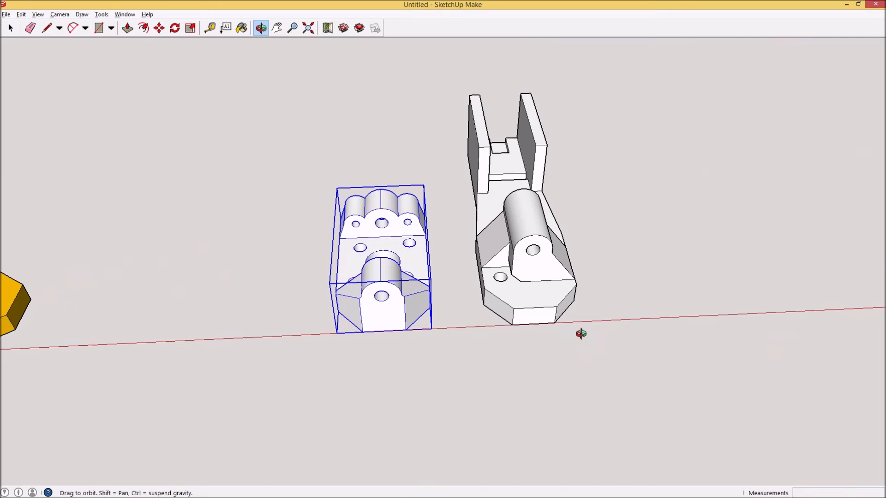
drag(391, 251, 408, 250)
key(space)
double_click(440, 260)
key(o)
drag(472, 265, 205, 154)
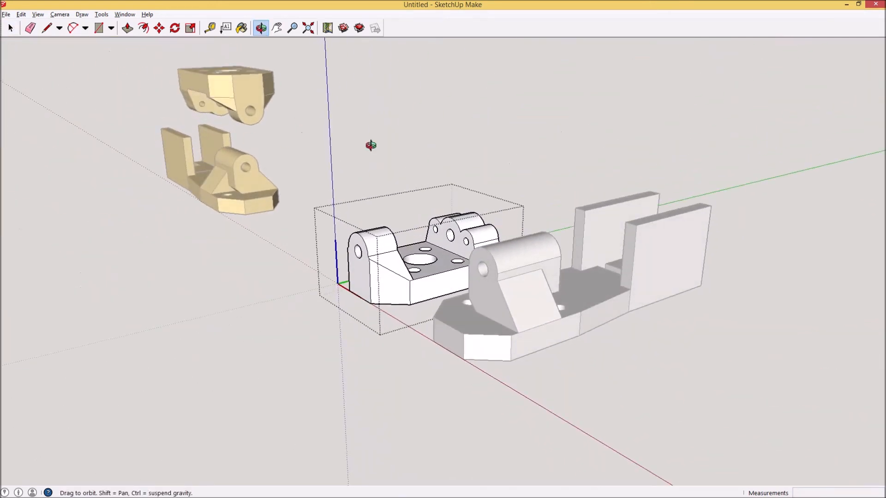
scroll(372, 251, up, 5)
drag(403, 277, 489, 191)
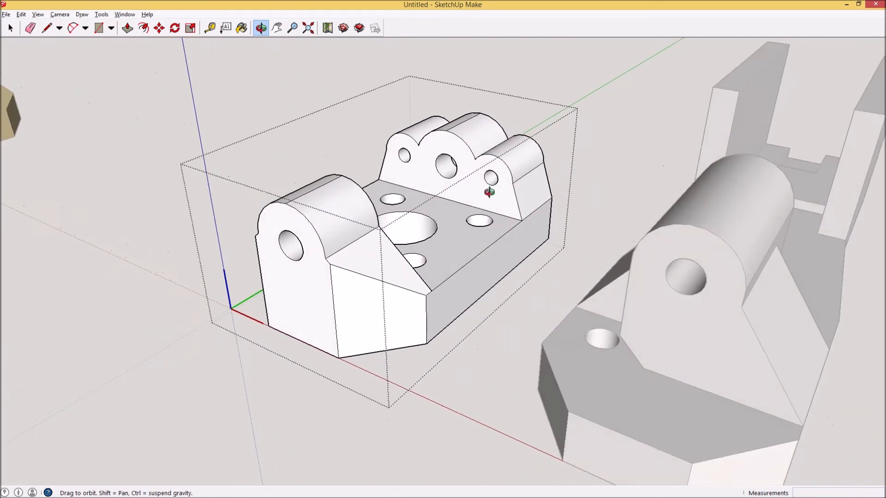
scroll(376, 170, down, 10)
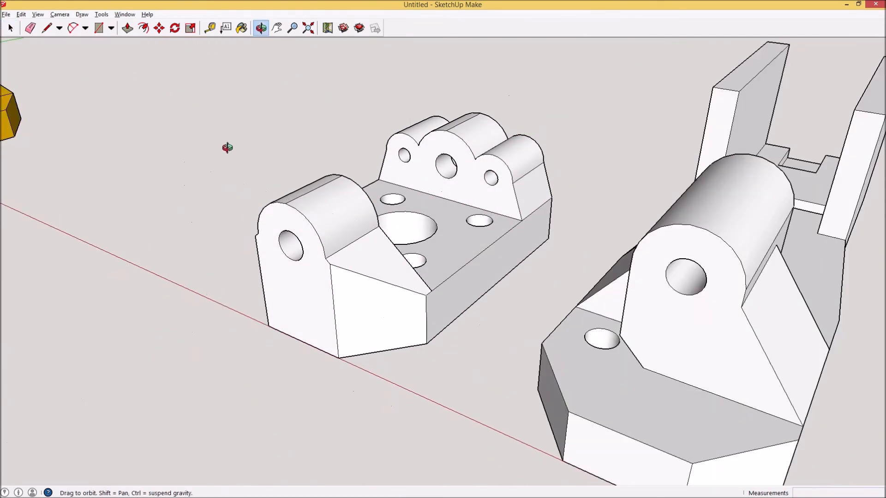
Select the entire white lower base with its servo walls, turn it into a component, and clear the selection.
drag(452, 202, 621, 214)
key(space)
drag(430, 93, 529, 310)
key(g)
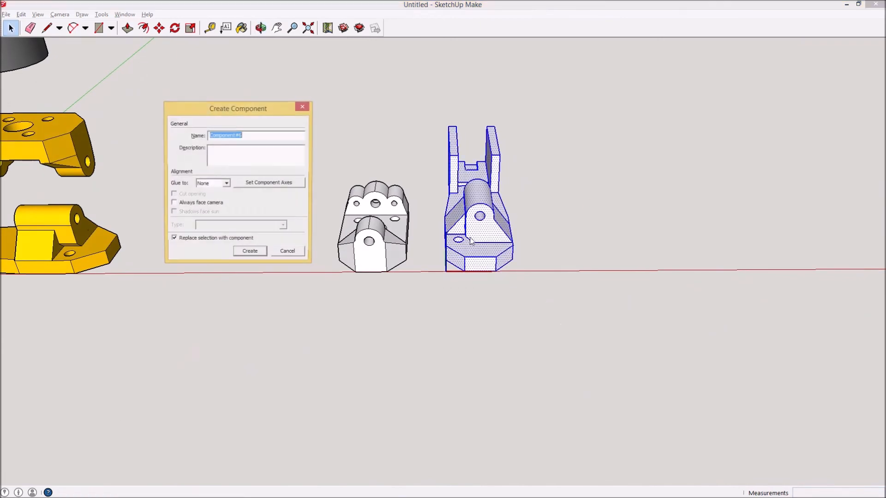
key(Return)
key(o)
key(space)
click(575, 228)
Rotate the white upper mount 180° about the green axis so its pivot lugs point down like the yellow reference.
key(h)
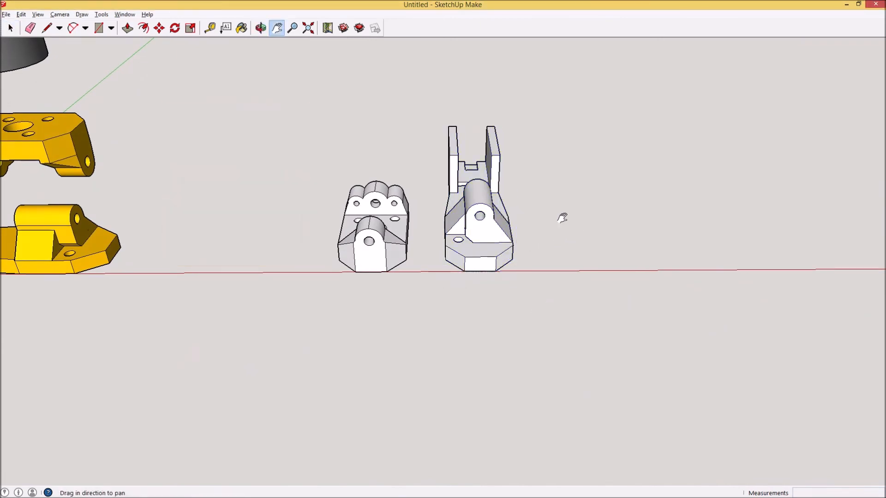
drag(566, 217, 373, 226)
key(o)
scroll(374, 228, up, 4)
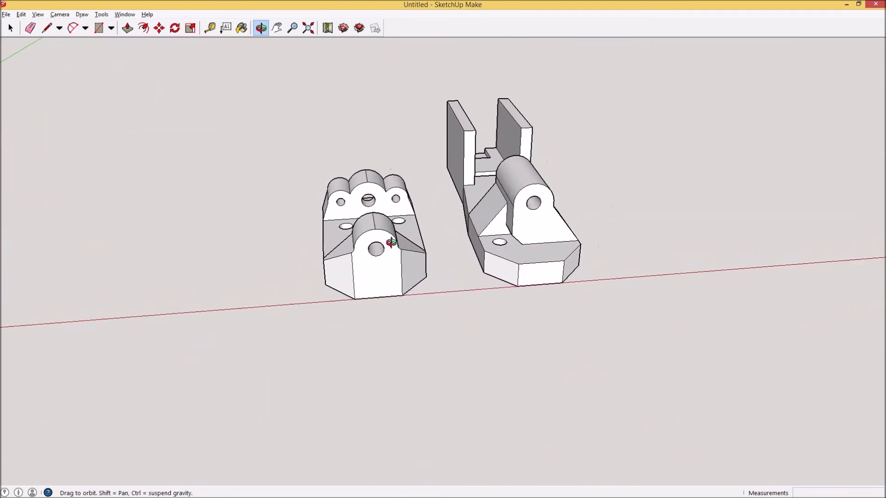
drag(630, 231, 172, 202)
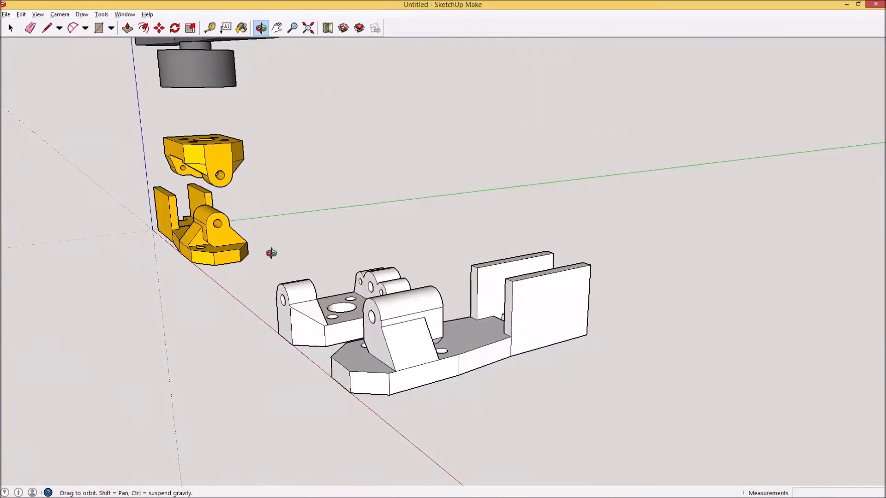
drag(241, 204, 505, 347)
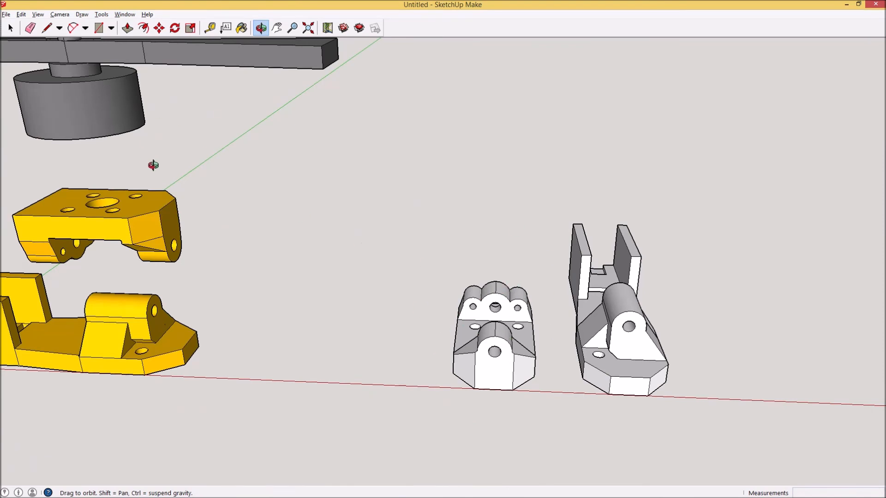
click(178, 30)
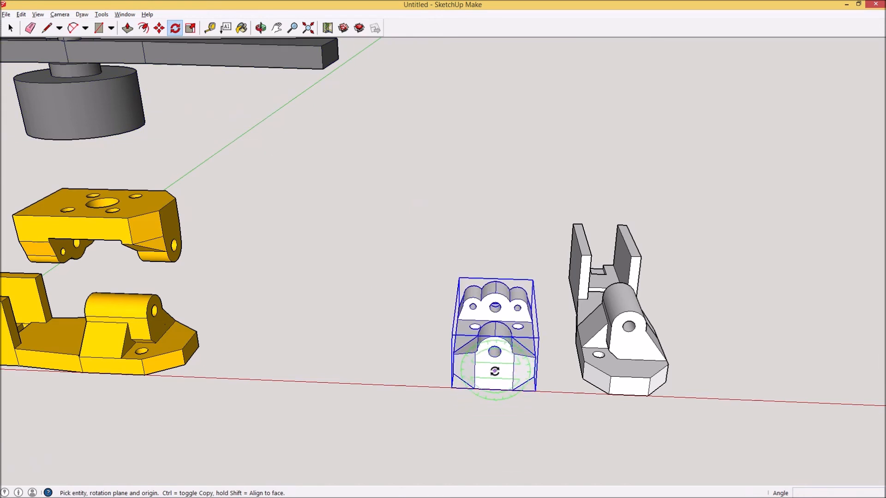
drag(492, 372, 509, 370)
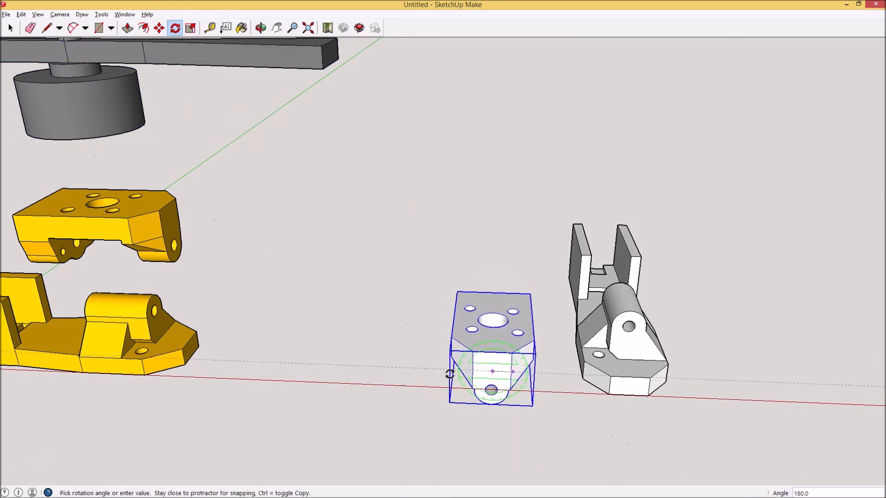
text(180)
key(Return)
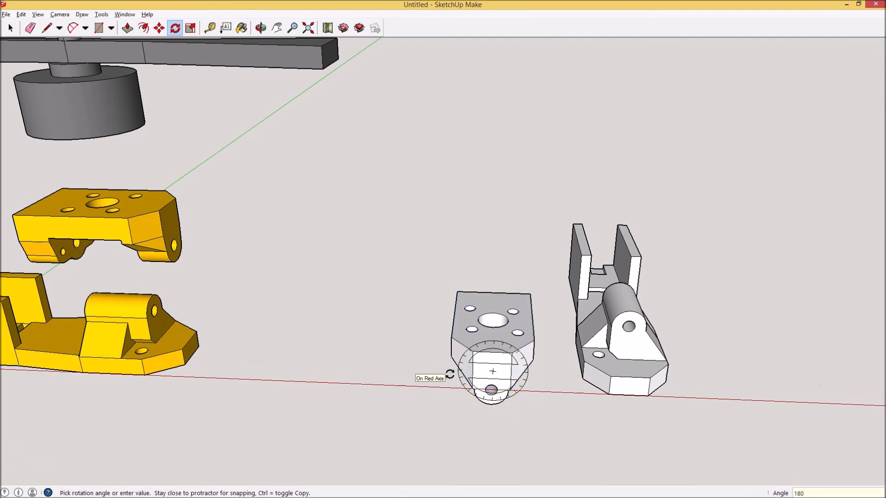
Draw an 8.7 mm line along the green axis, outward from the pivot hole centre of the white lower base.
key(o)
drag(461, 372, 597, 261)
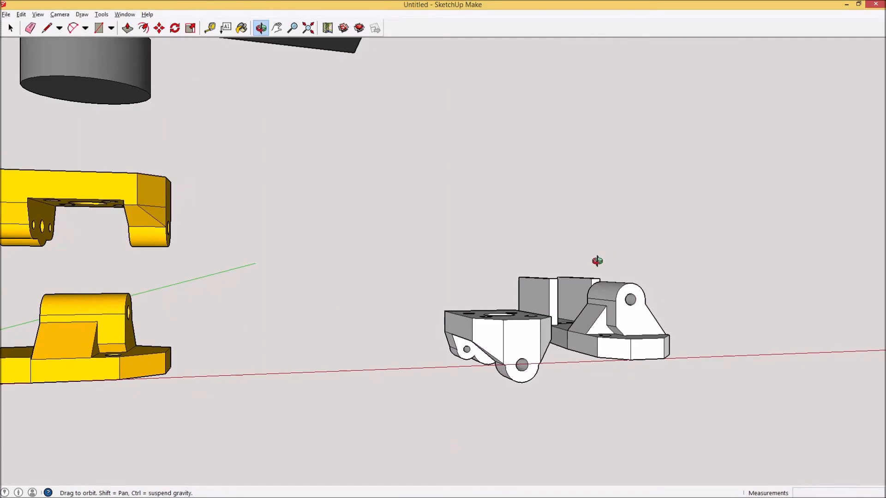
drag(466, 377, 445, 350)
scroll(486, 393, up, 6)
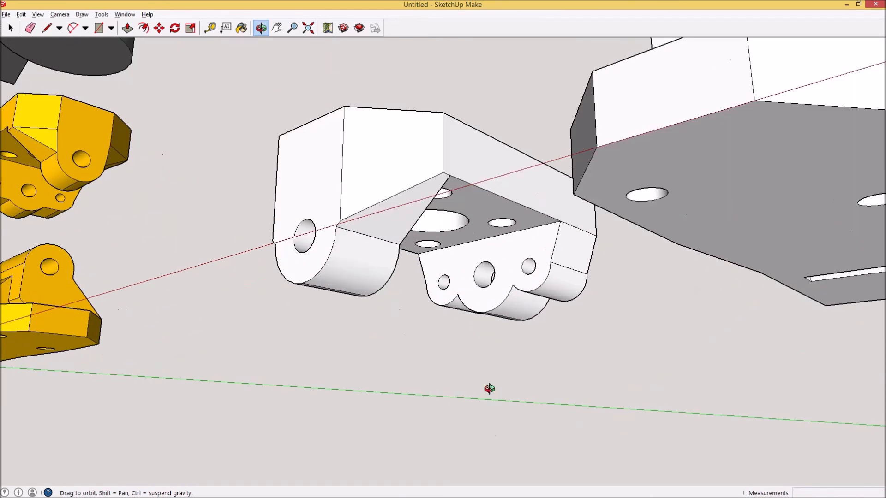
drag(506, 361, 470, 409)
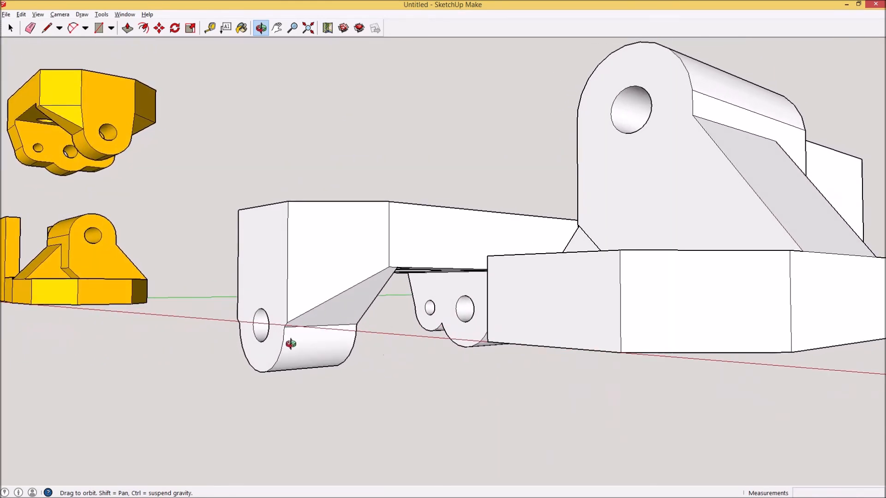
drag(553, 294, 560, 390)
key(l)
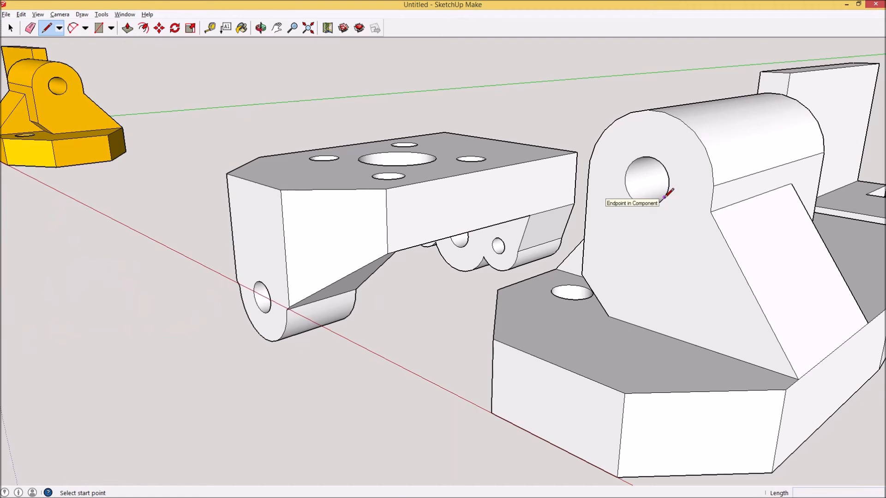
click(646, 181)
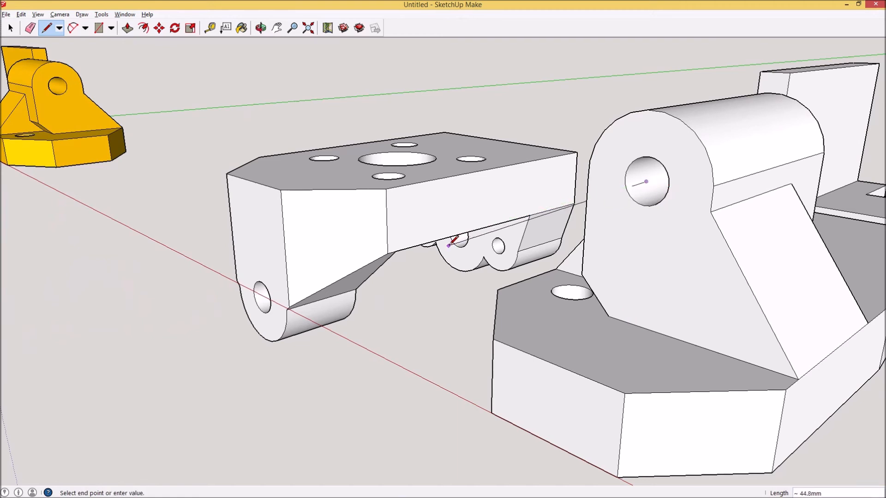
middle_drag(437, 223, 299, 321)
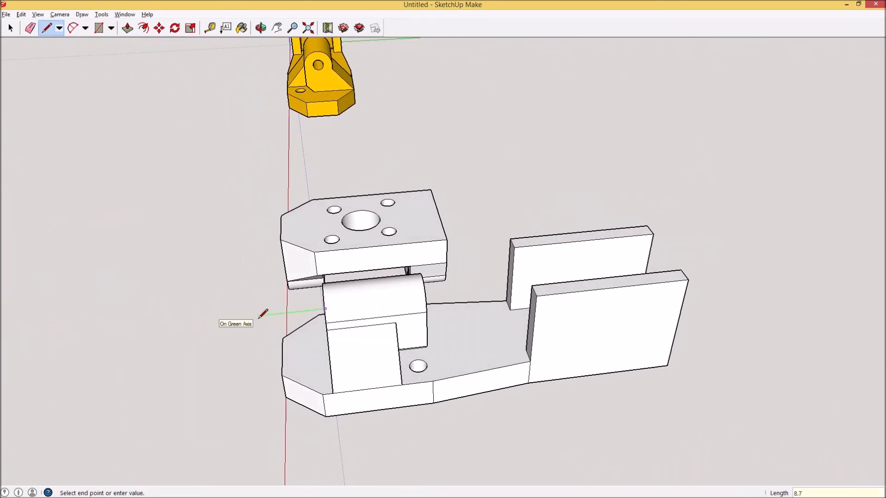
key(Return)
Move the white upper mount by its front pivot hole centre onto the outer end of the line from the base's pivot hole.
middle_drag(267, 363, 340, 358)
scroll(340, 359, up, 4)
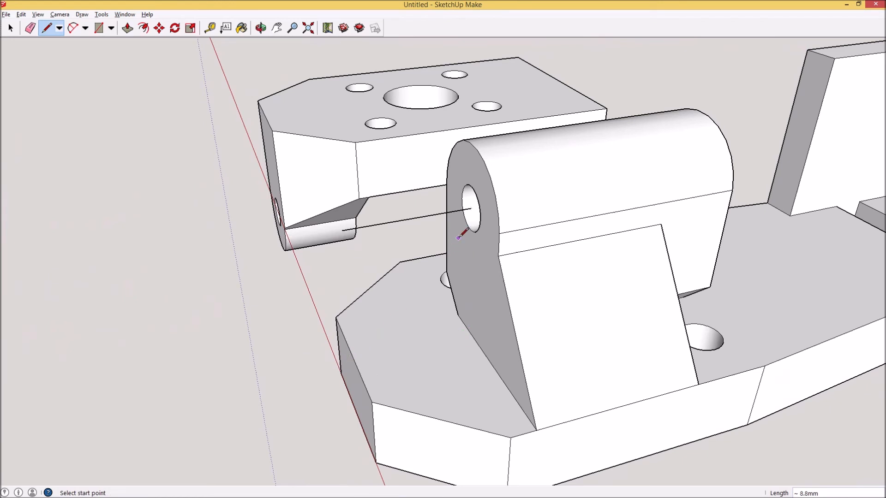
middle_drag(306, 269, 418, 221)
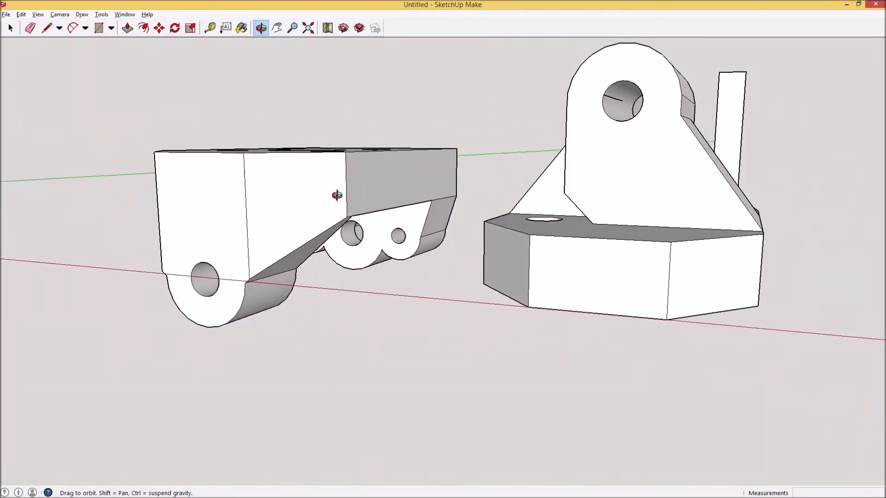
click(159, 28)
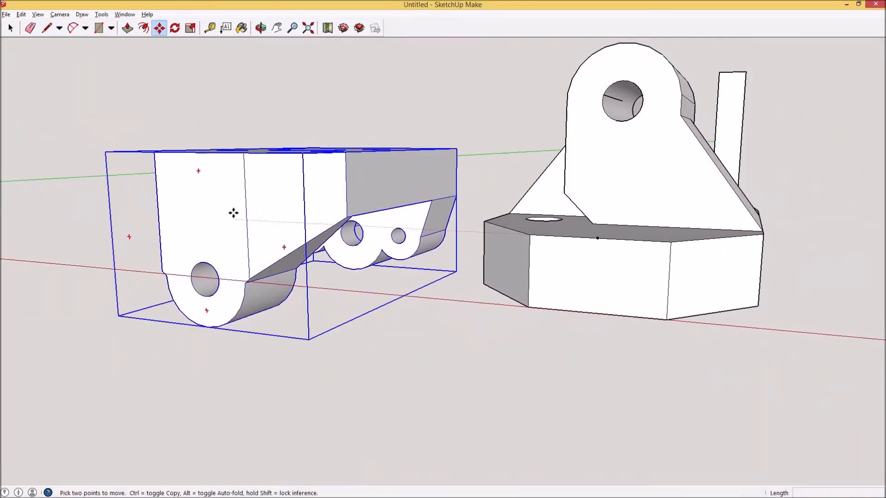
click(206, 279)
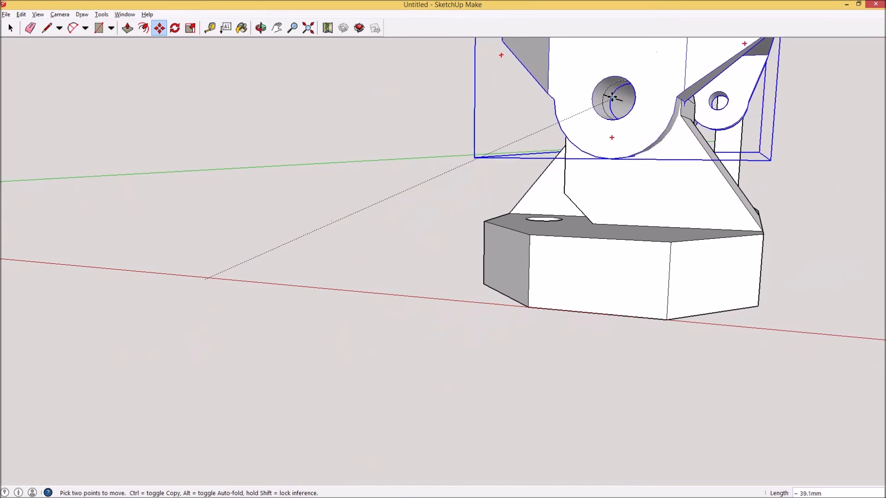
click(603, 97)
Examine the fit of the white upper mount on the lower base, checking the pivot holes, hexagonal nut recess and lug clearances.
mouse_move(603, 97)
middle_down()
mouse_move(635, 113)
mouse_move(619, 99)
mouse_move(637, 123)
mouse_move(740, 148)
mouse_move(694, 123)
mouse_move(693, 148)
middle_up()
key(e)
middle_drag(750, 125, 280, 145)
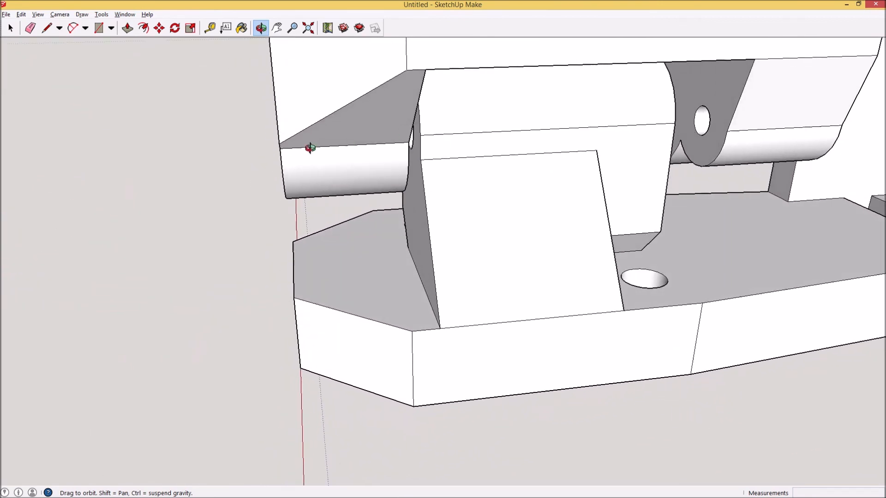
middle_drag(557, 121, 403, 144)
shift+middle_drag(752, 147, 775, 135)
scroll(751, 144, down, 3)
scroll(747, 146, down, 3)
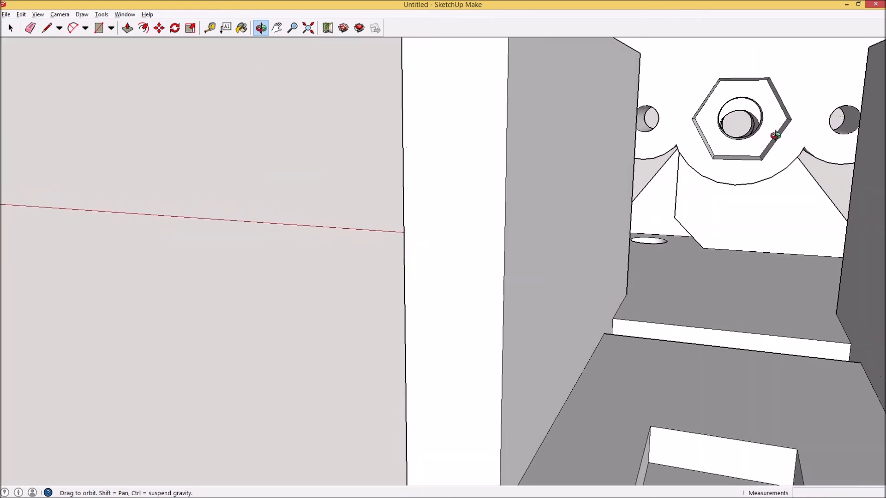
drag(772, 100, 793, 128)
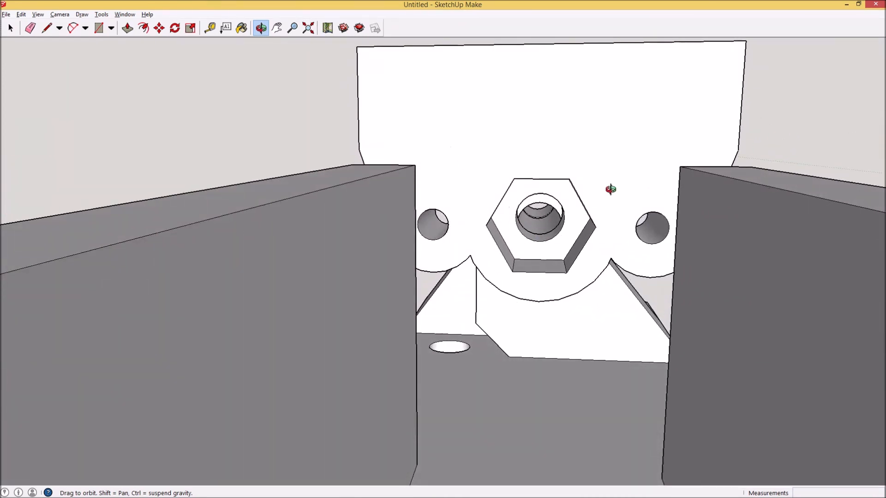
scroll(621, 129, down, 5)
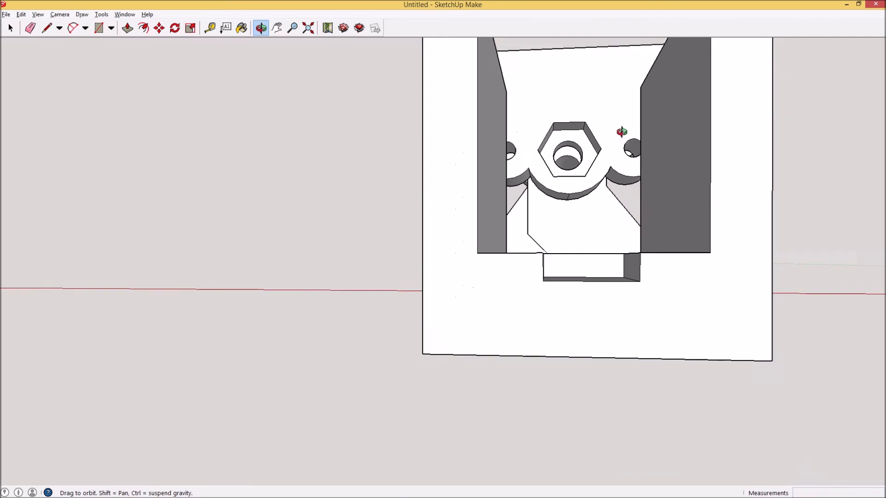
drag(621, 132, 571, 198)
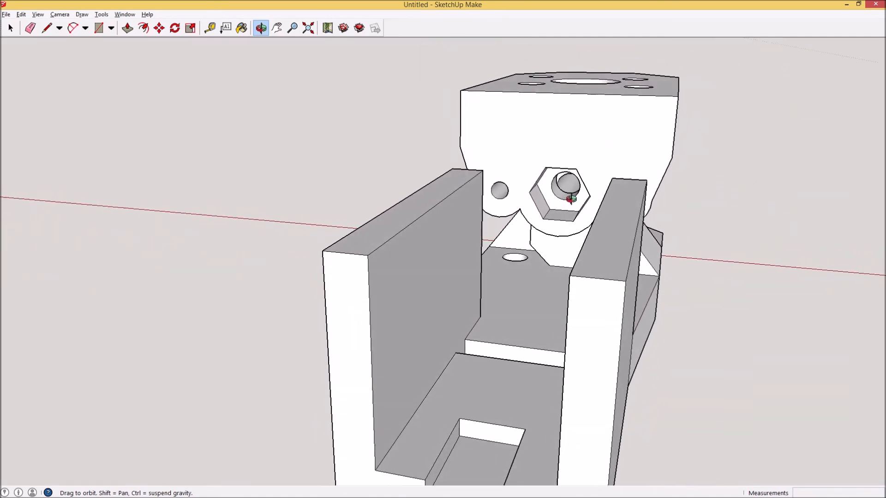
drag(635, 148, 731, 89)
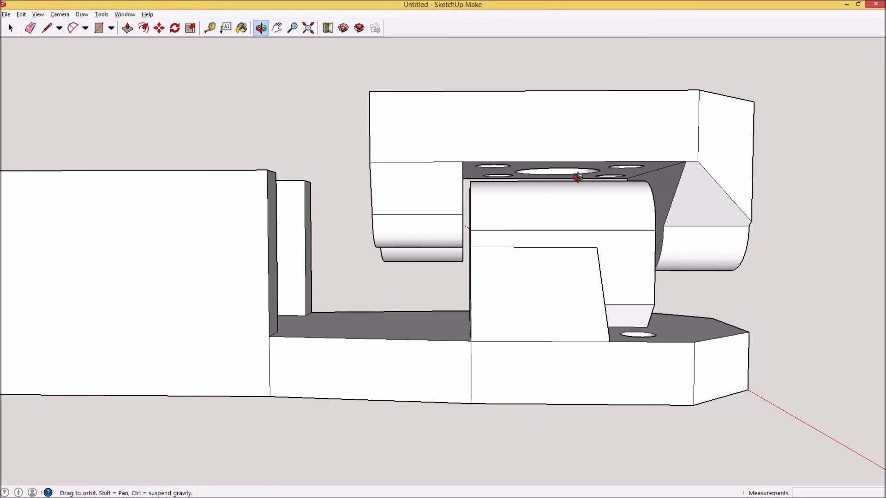
drag(663, 168, 652, 199)
drag(468, 245, 575, 251)
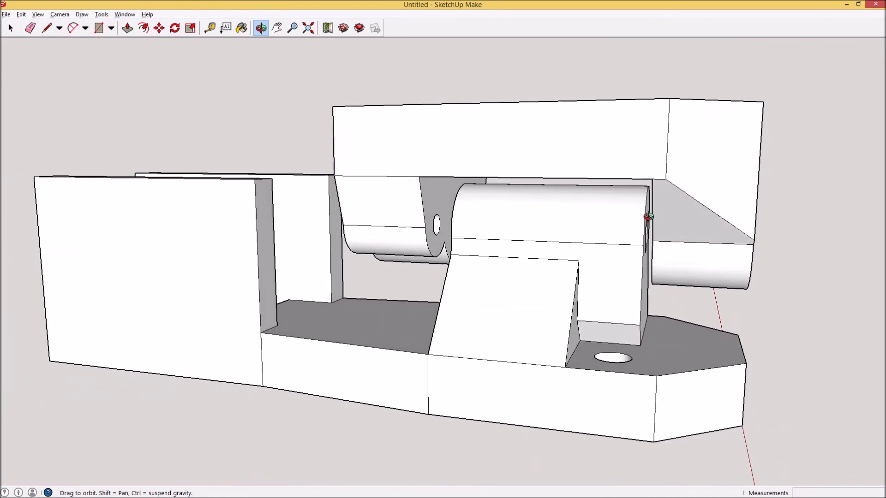
Inspect the assembled tilting motor mount from the side, front and rear, checking the pivot lugs, nut recess and the gap above the base.
drag(649, 245, 696, 227)
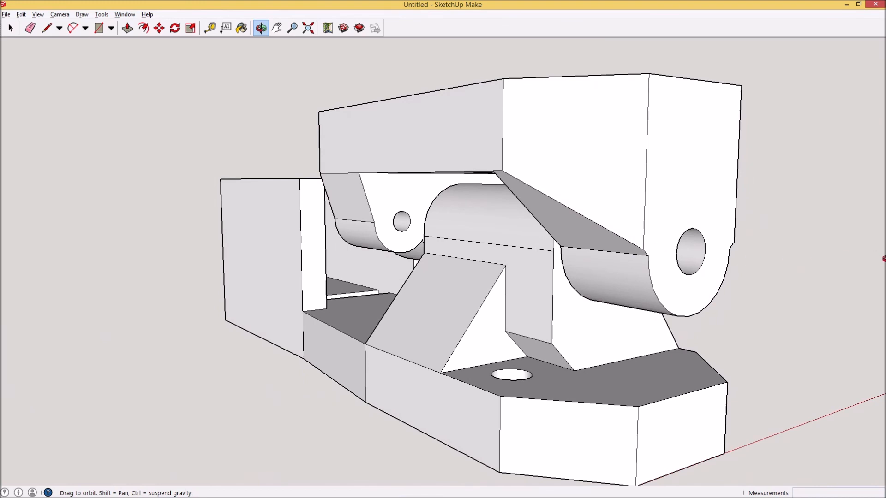
drag(400, 232, 623, 250)
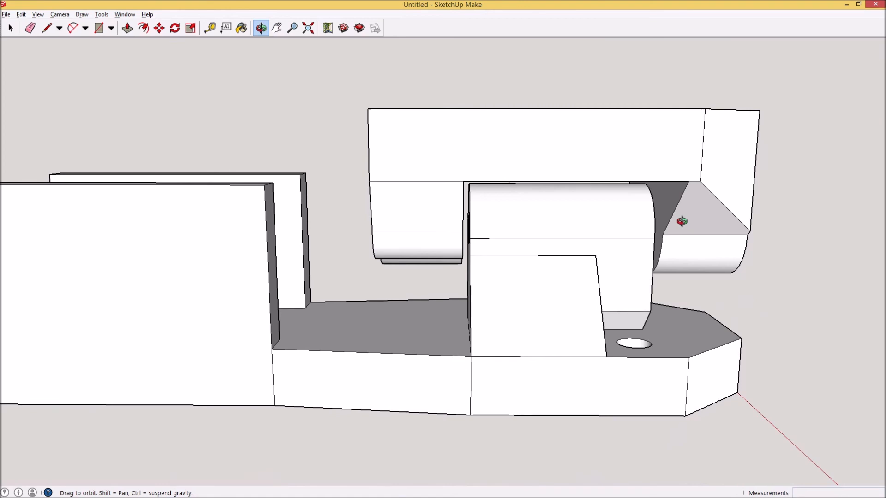
drag(524, 196, 407, 208)
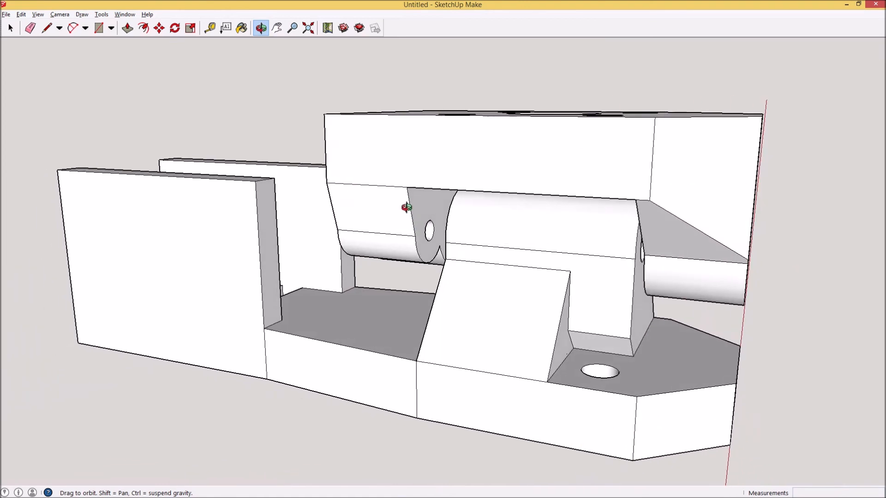
drag(417, 202, 624, 264)
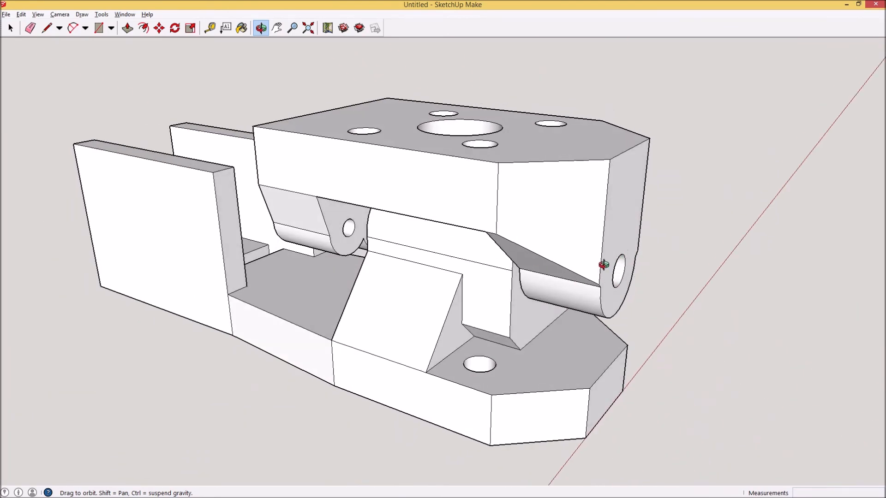
drag(615, 269, 561, 218)
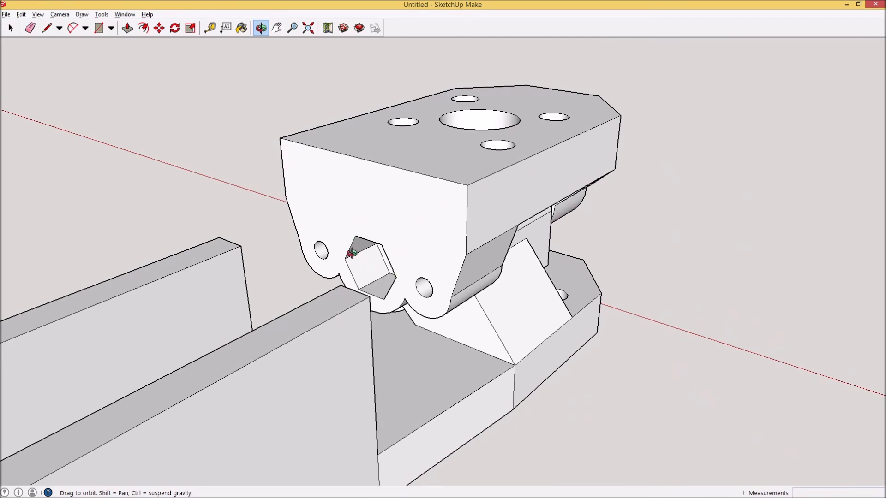
drag(584, 184, 342, 231)
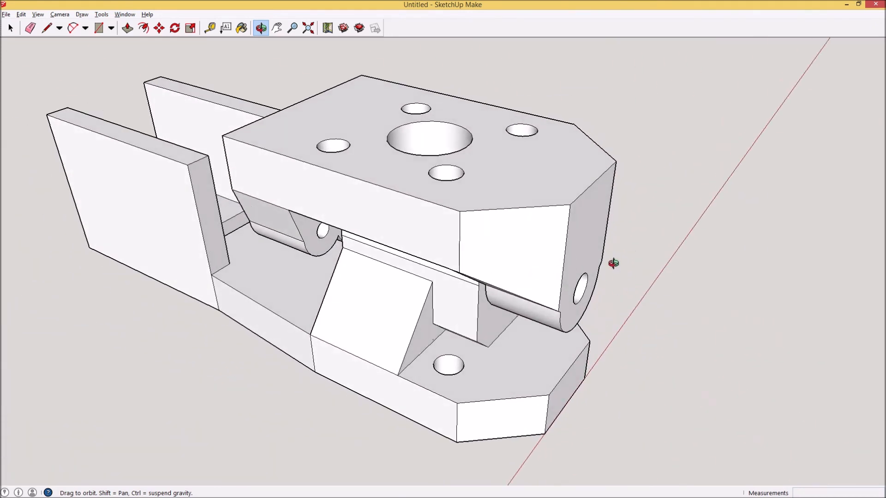
drag(563, 257, 530, 265)
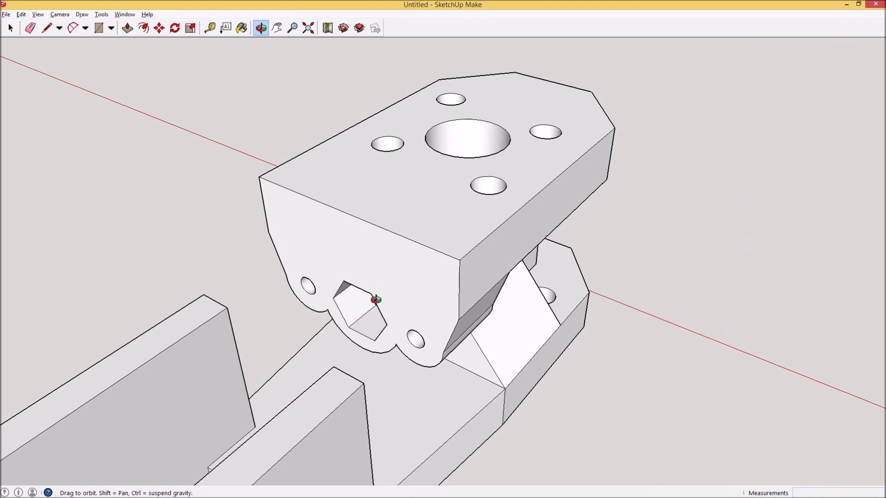
drag(383, 332, 357, 300)
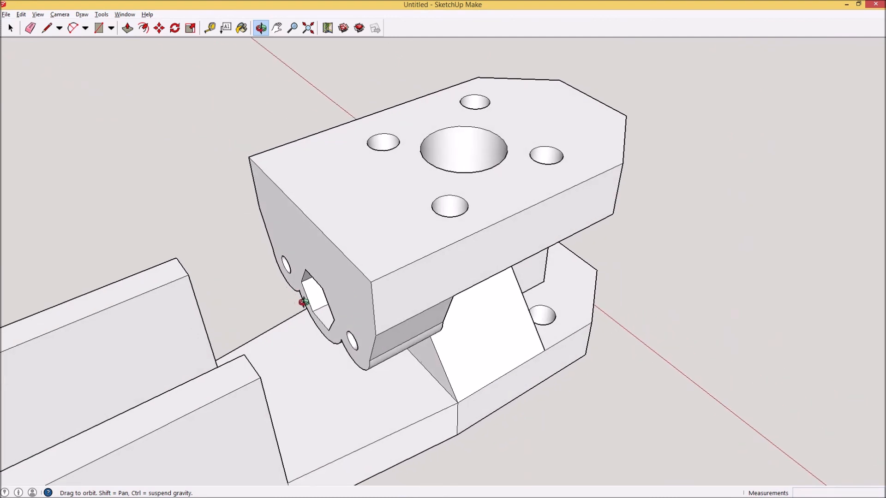
drag(318, 299, 619, 251)
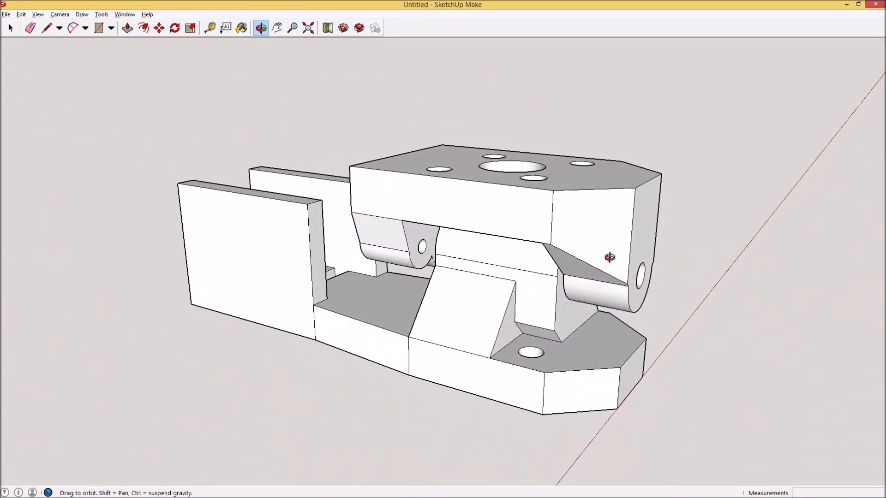